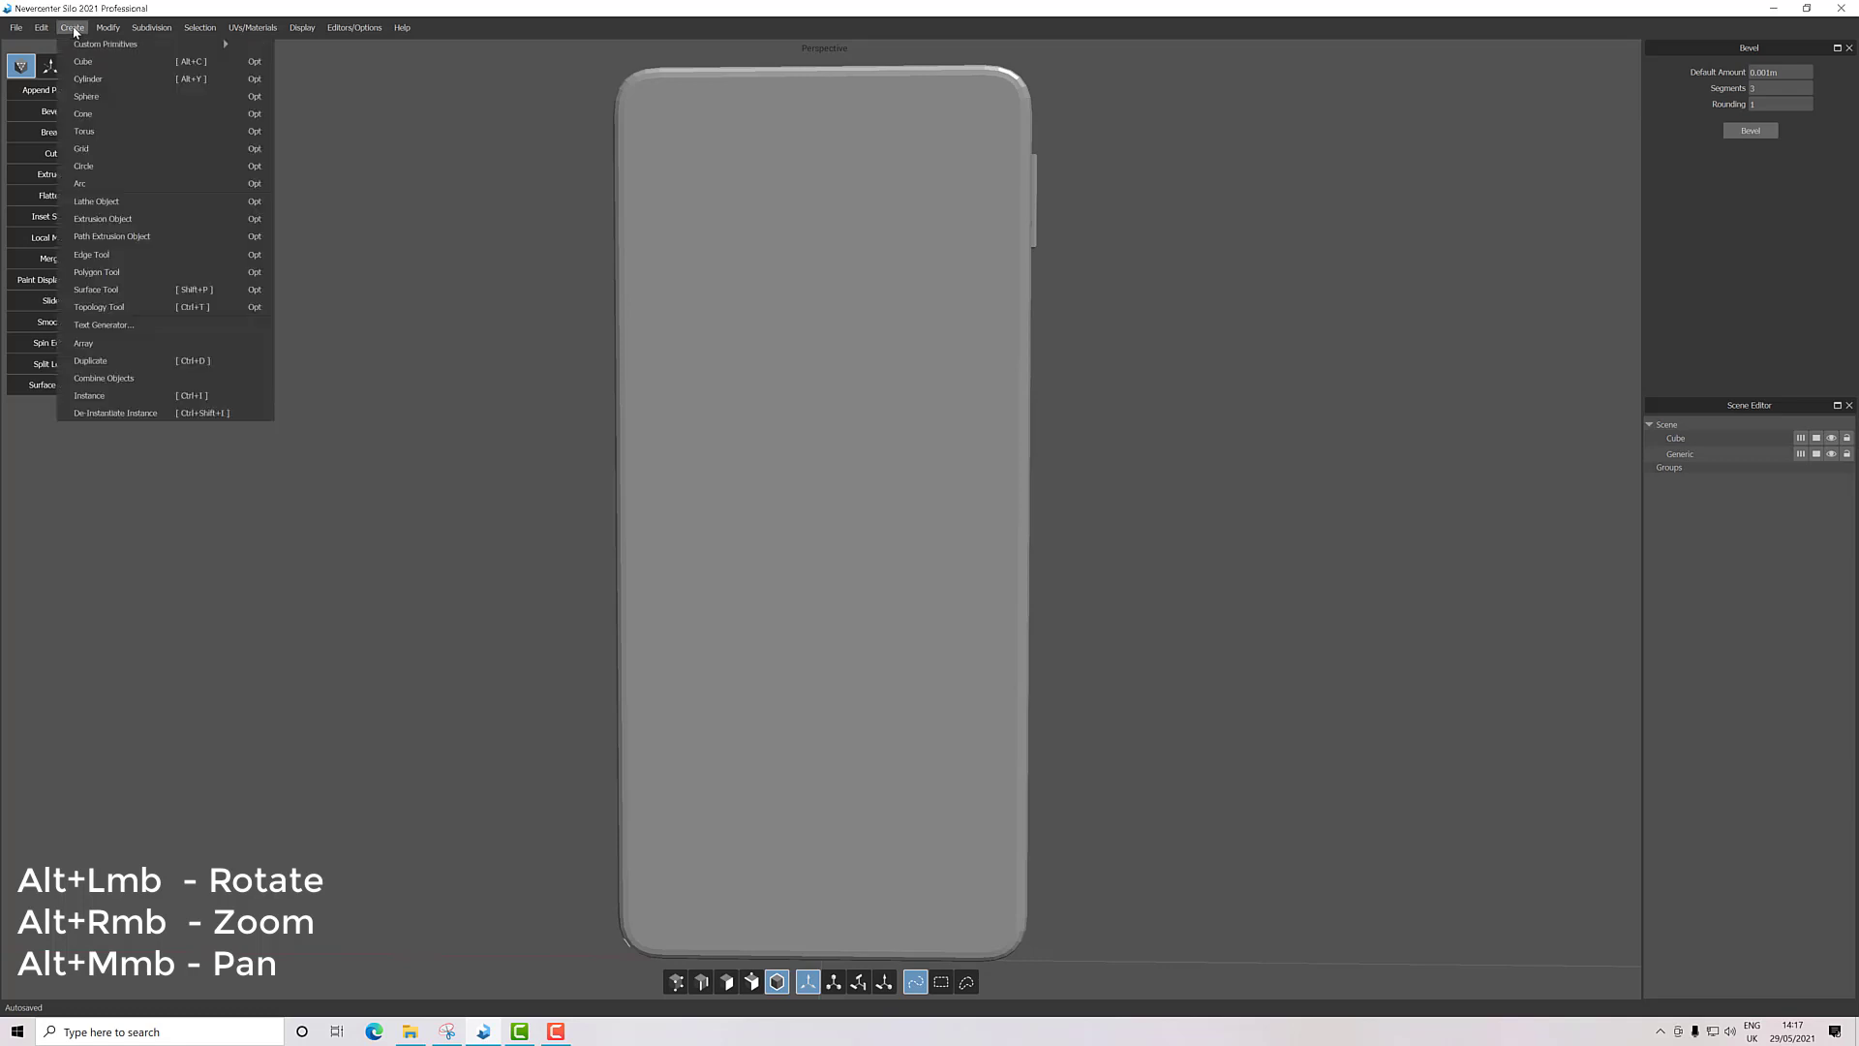
Create a cylinder with a radius of 0.01 m and a height of 0.01 m.
{"action": "left_click", "coordinate": [245, 80]}
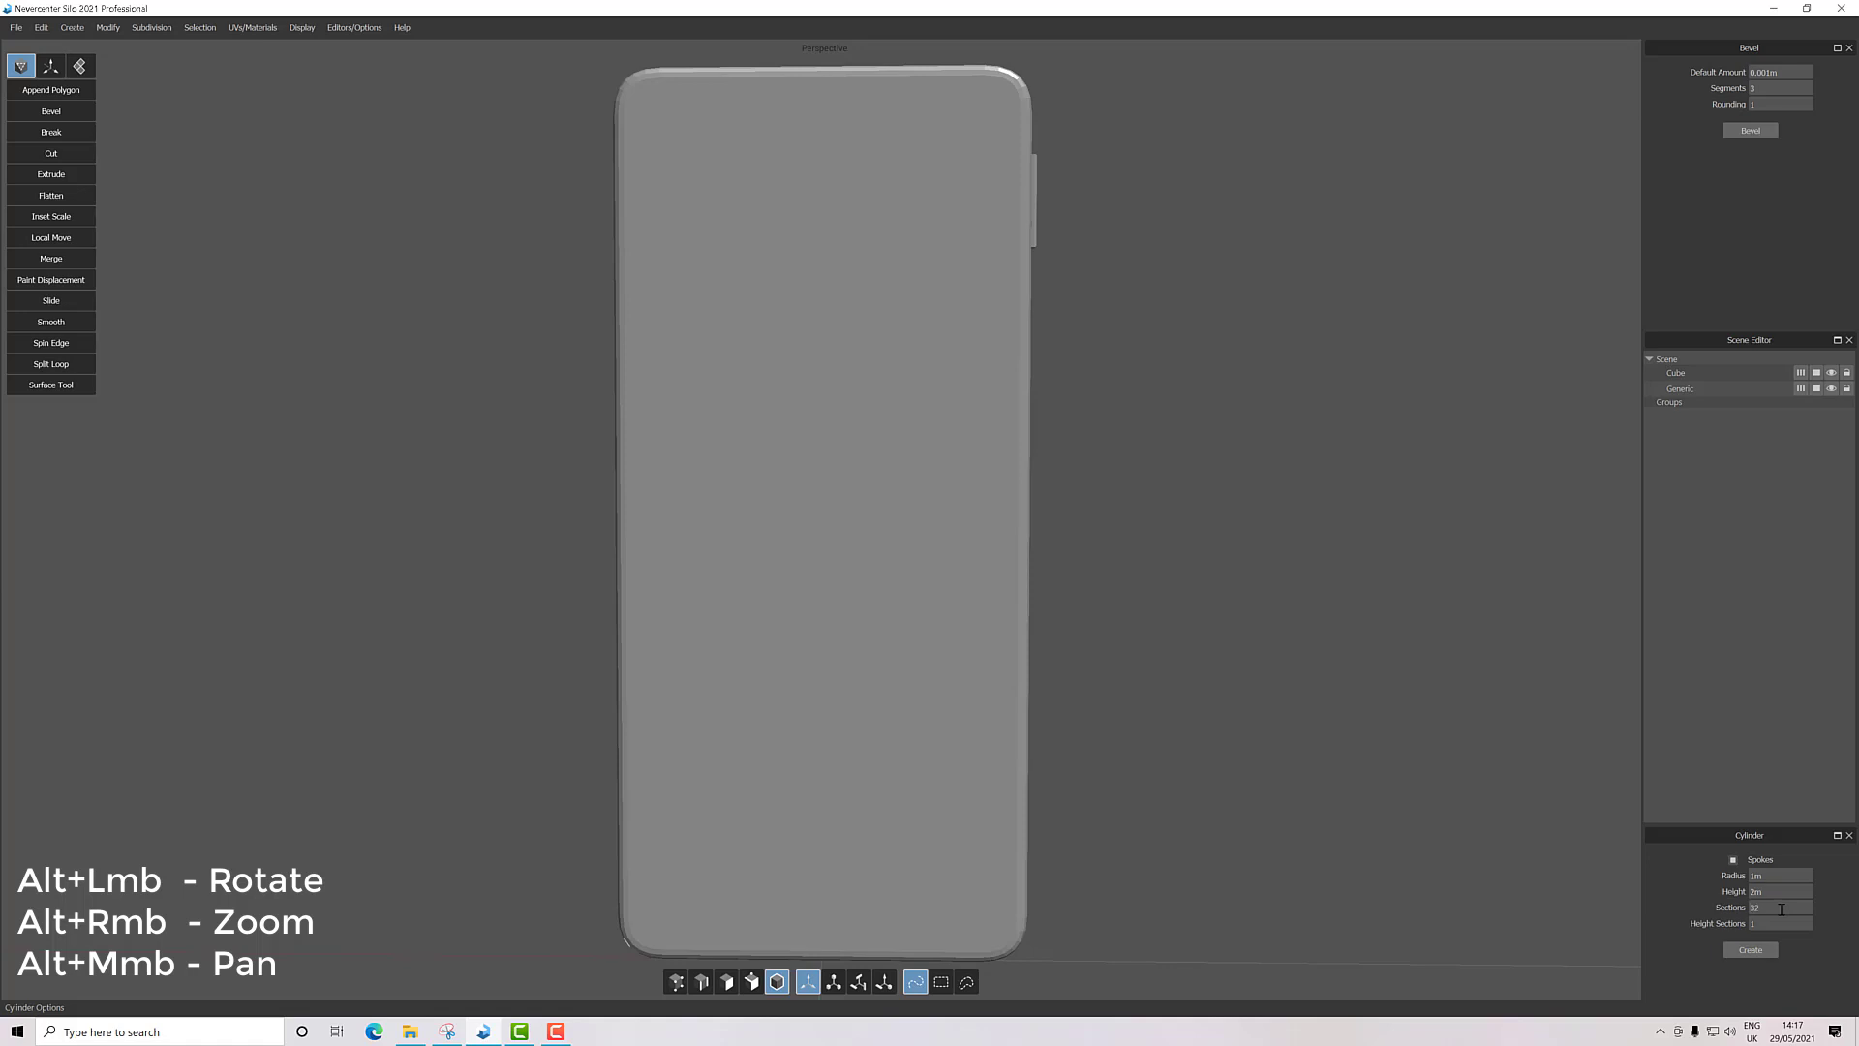
{"action": "left_click", "coordinate": [1779, 881]}
{"action": "left_click", "coordinate": [1778, 891]}
{"action": "type", "text": "0.01"}
{"action": "left_click", "coordinate": [1752, 953]}
Raise the cylinder along the phone body to near its upper end, at a Y position of about 0.154 m.
{"action": "left_click_drag", "start_coordinate": [1115, 778], "coordinate": [1090, 657], "text": "alt"}
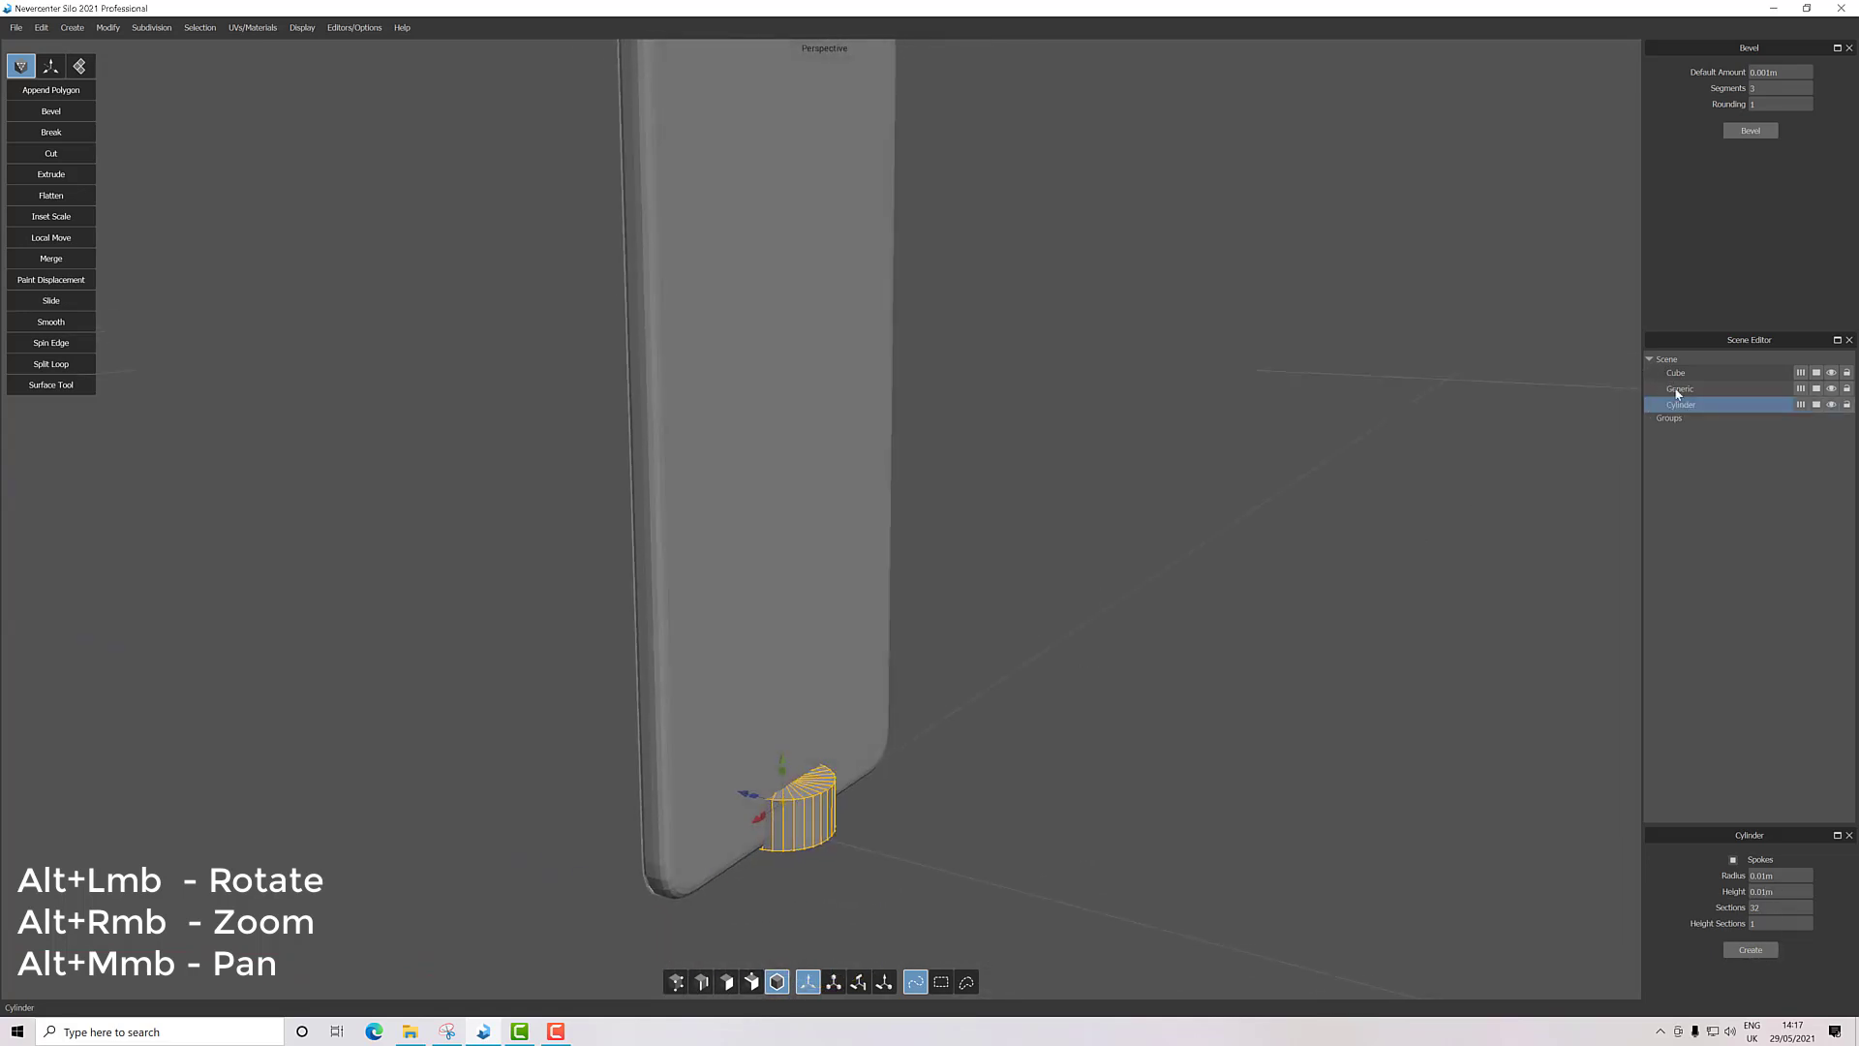
{"action": "left_click_drag", "start_coordinate": [790, 760], "coordinate": [800, 97]}
{"action": "left_click_drag", "start_coordinate": [966, 177], "coordinate": [1002, 572], "text": "alt"}
{"action": "left_click_drag", "start_coordinate": [797, 438], "coordinate": [799, 317]}
{"action": "left_click_drag", "start_coordinate": [969, 397], "coordinate": [1045, 535], "text": "alt"}
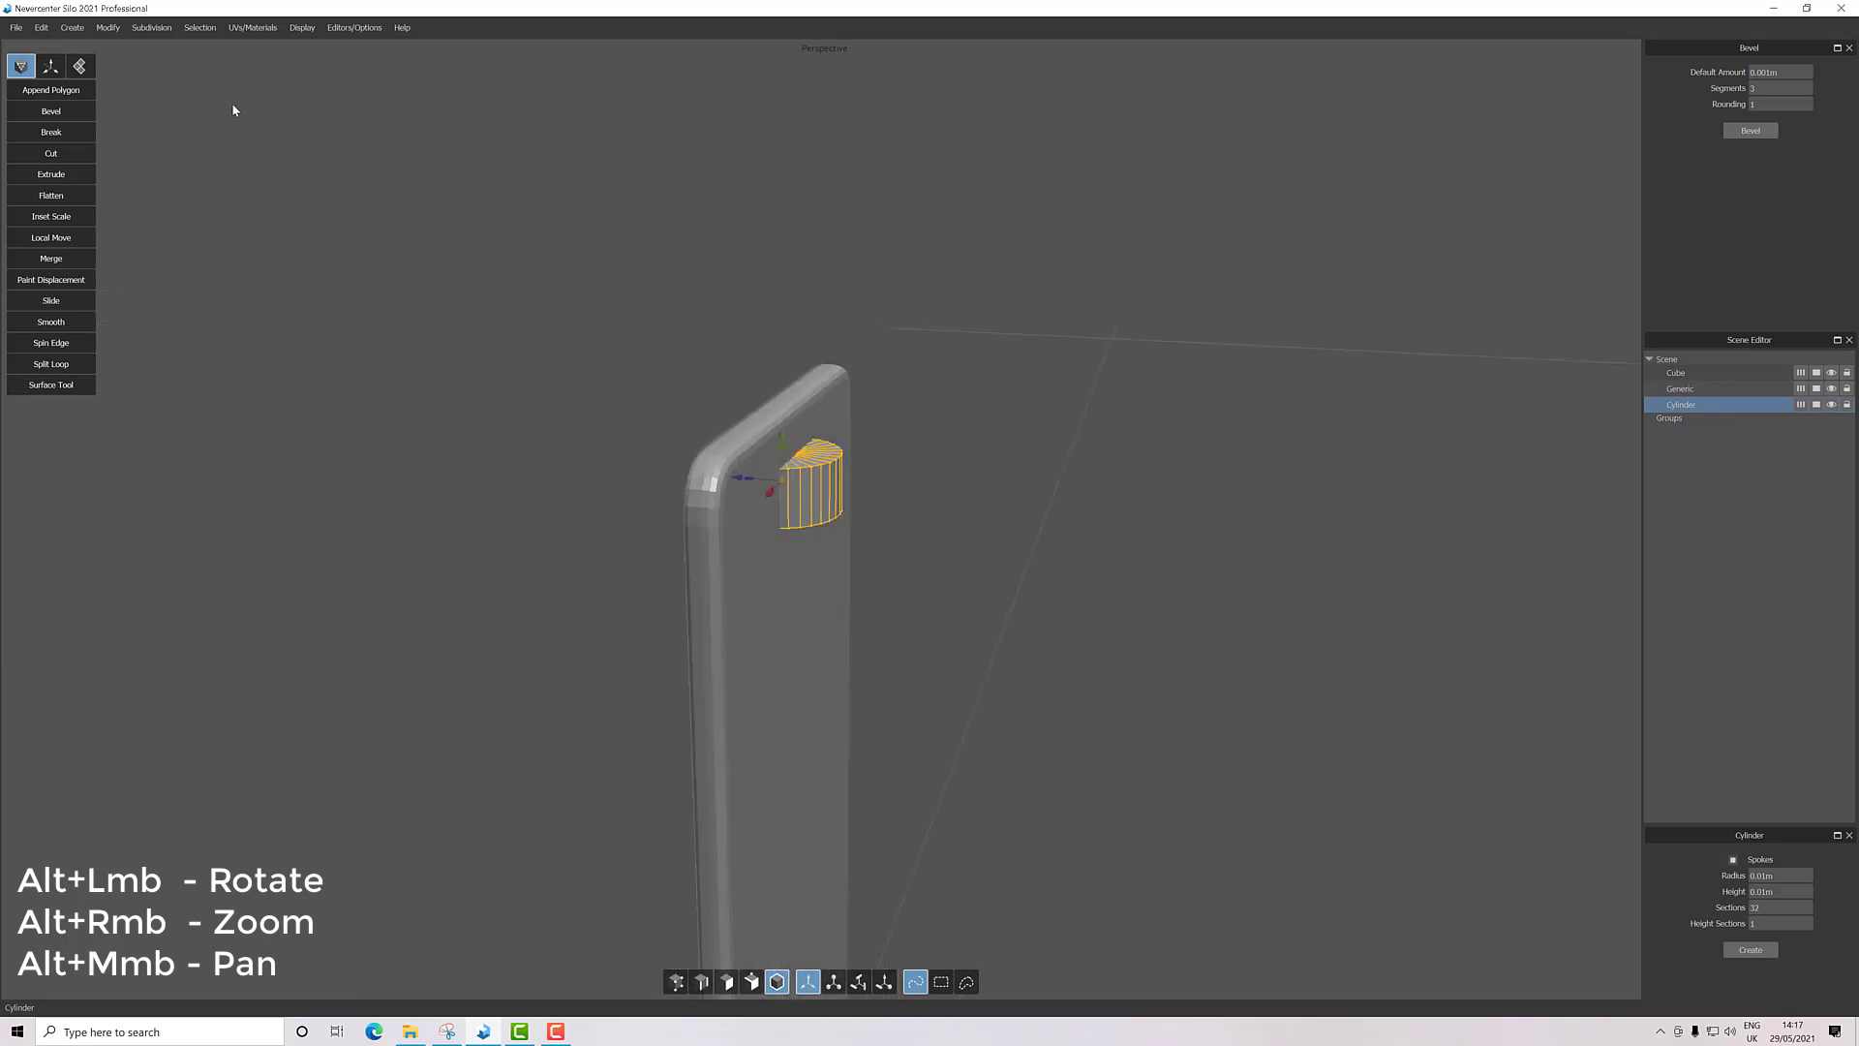
Open the Numerical Editor for the selected cylinder.
{"action": "left_click", "coordinate": [354, 27]}
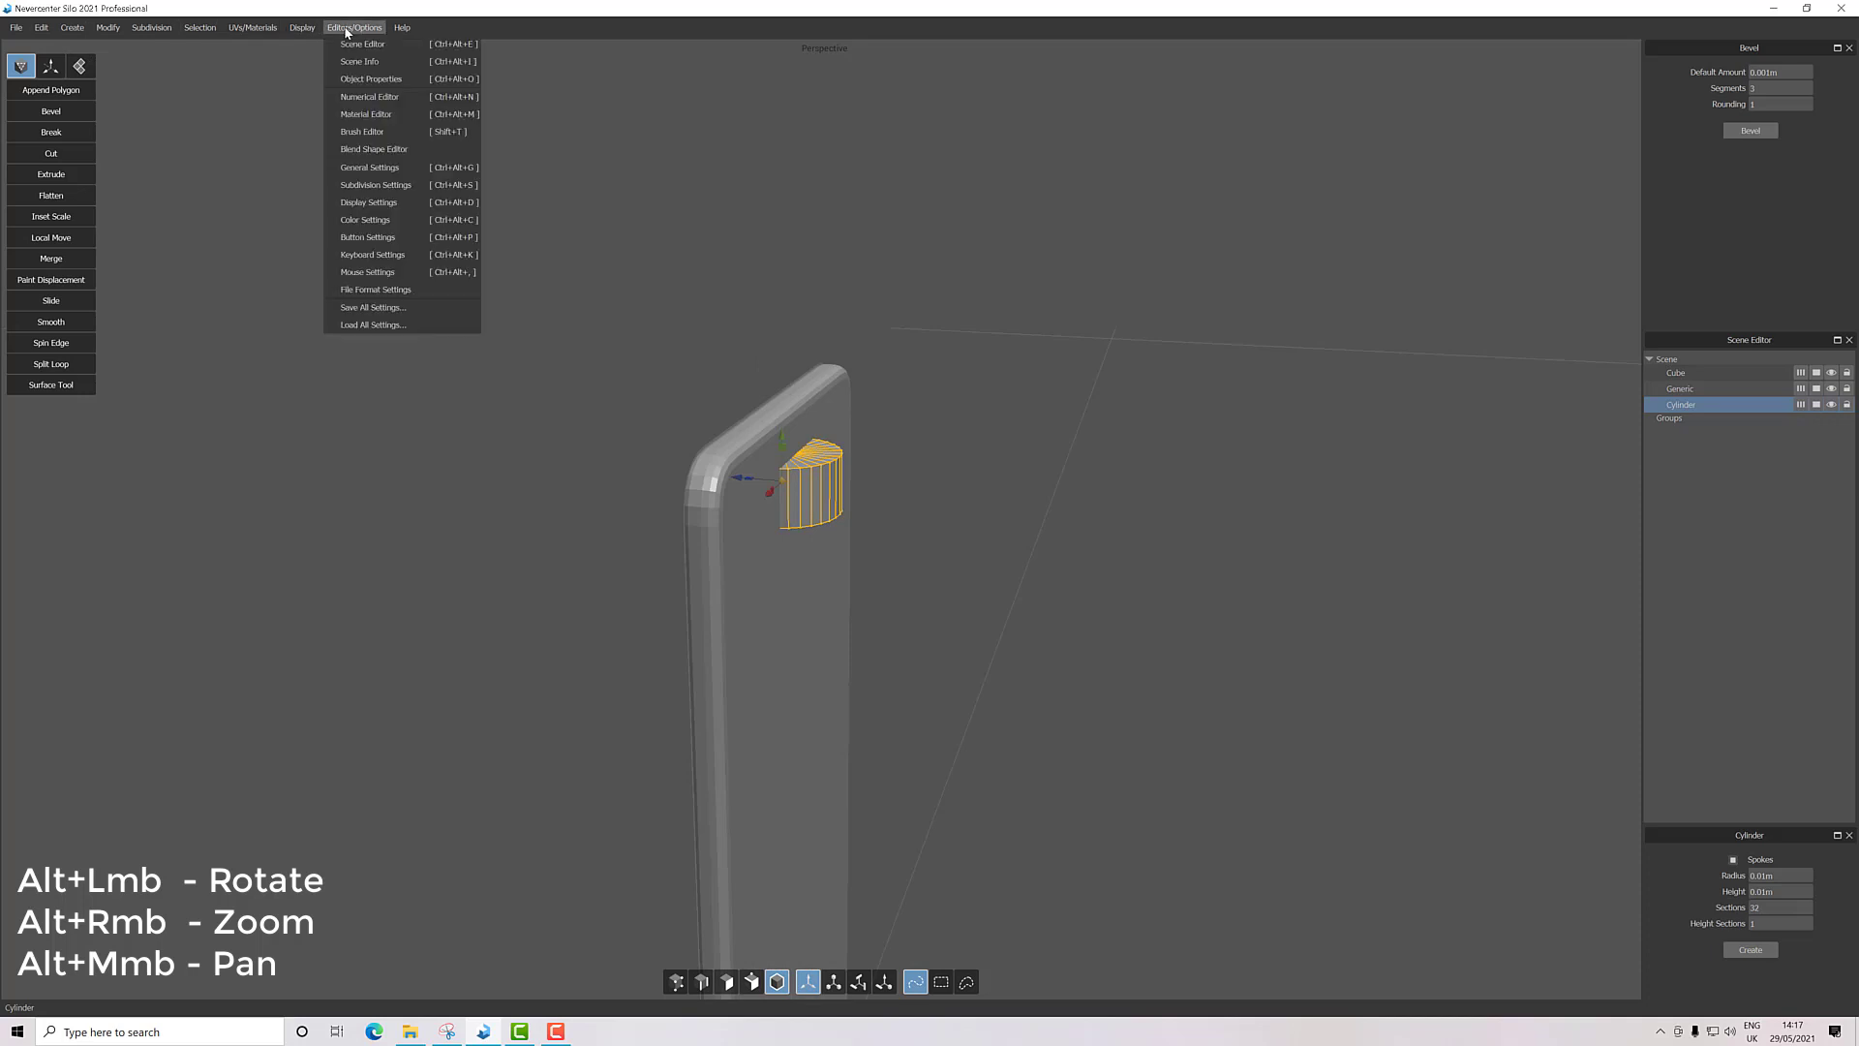
{"action": "left_click", "coordinate": [376, 96]}
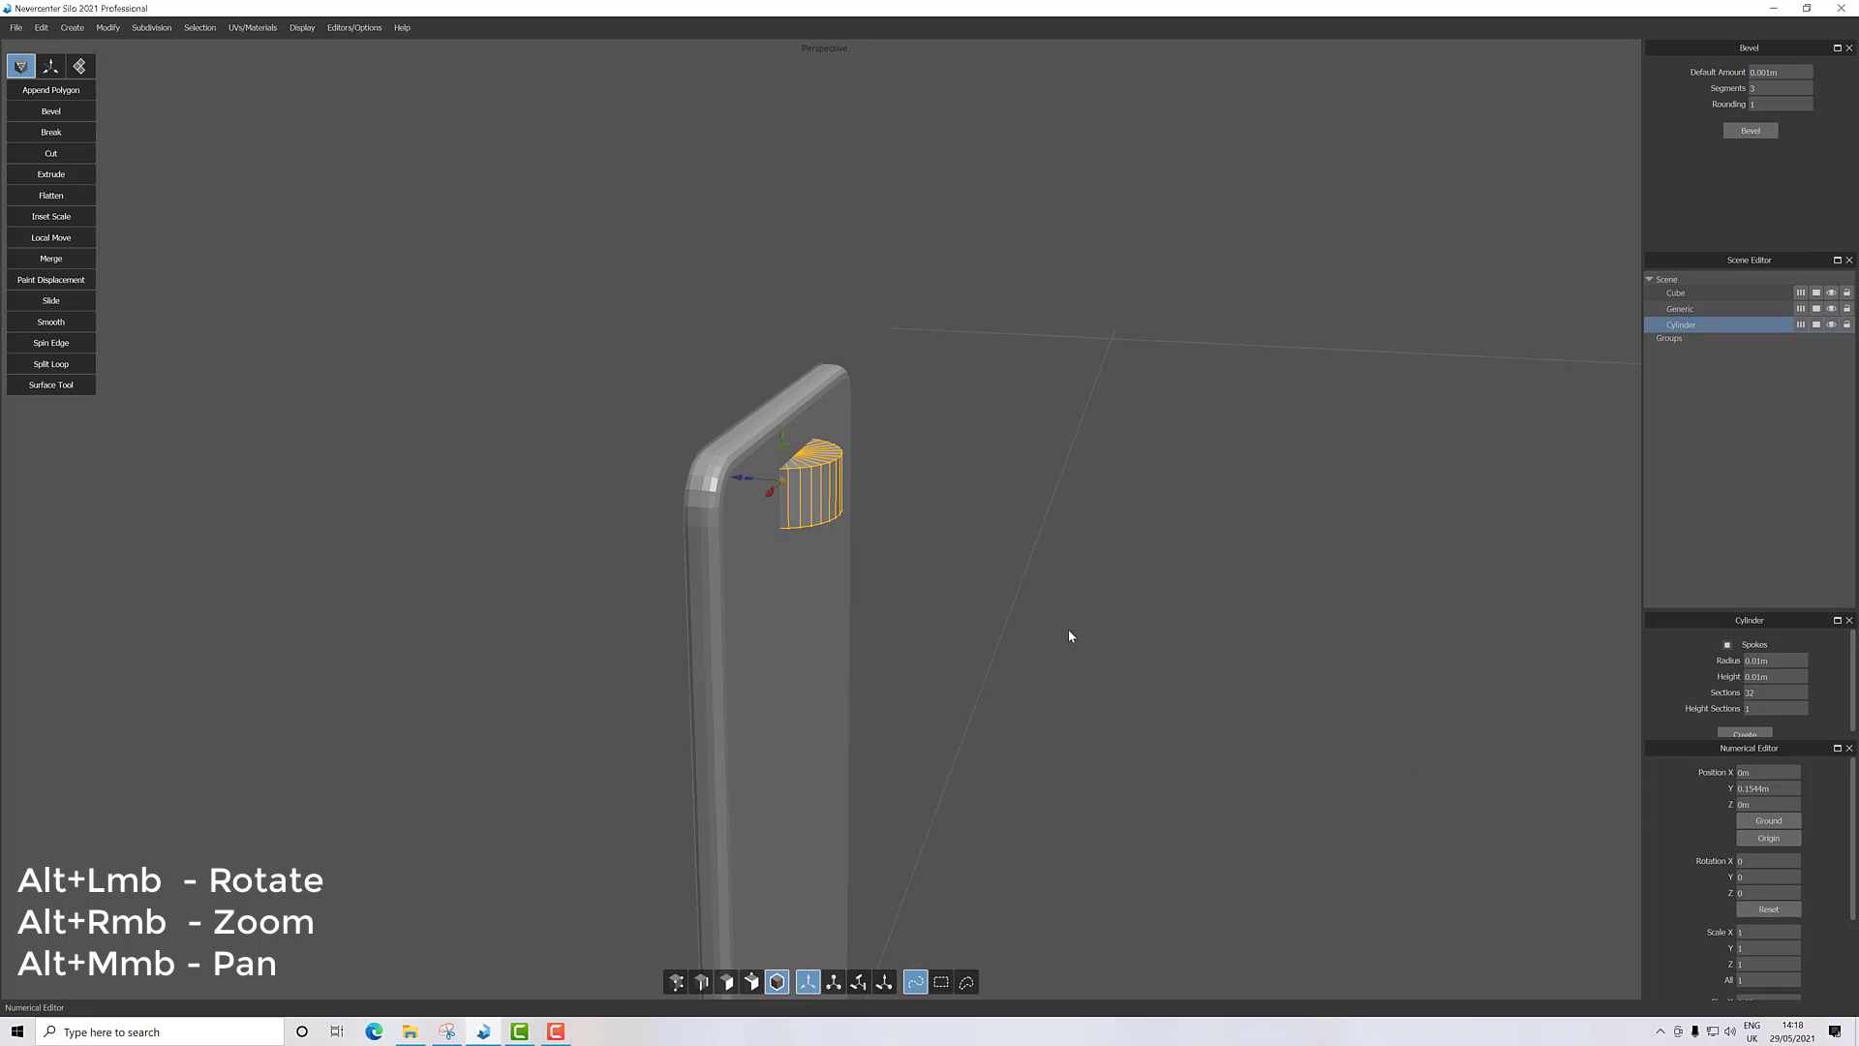
{"action": "left_click_drag", "start_coordinate": [1069, 636], "coordinate": [1069, 644], "text": "alt"}
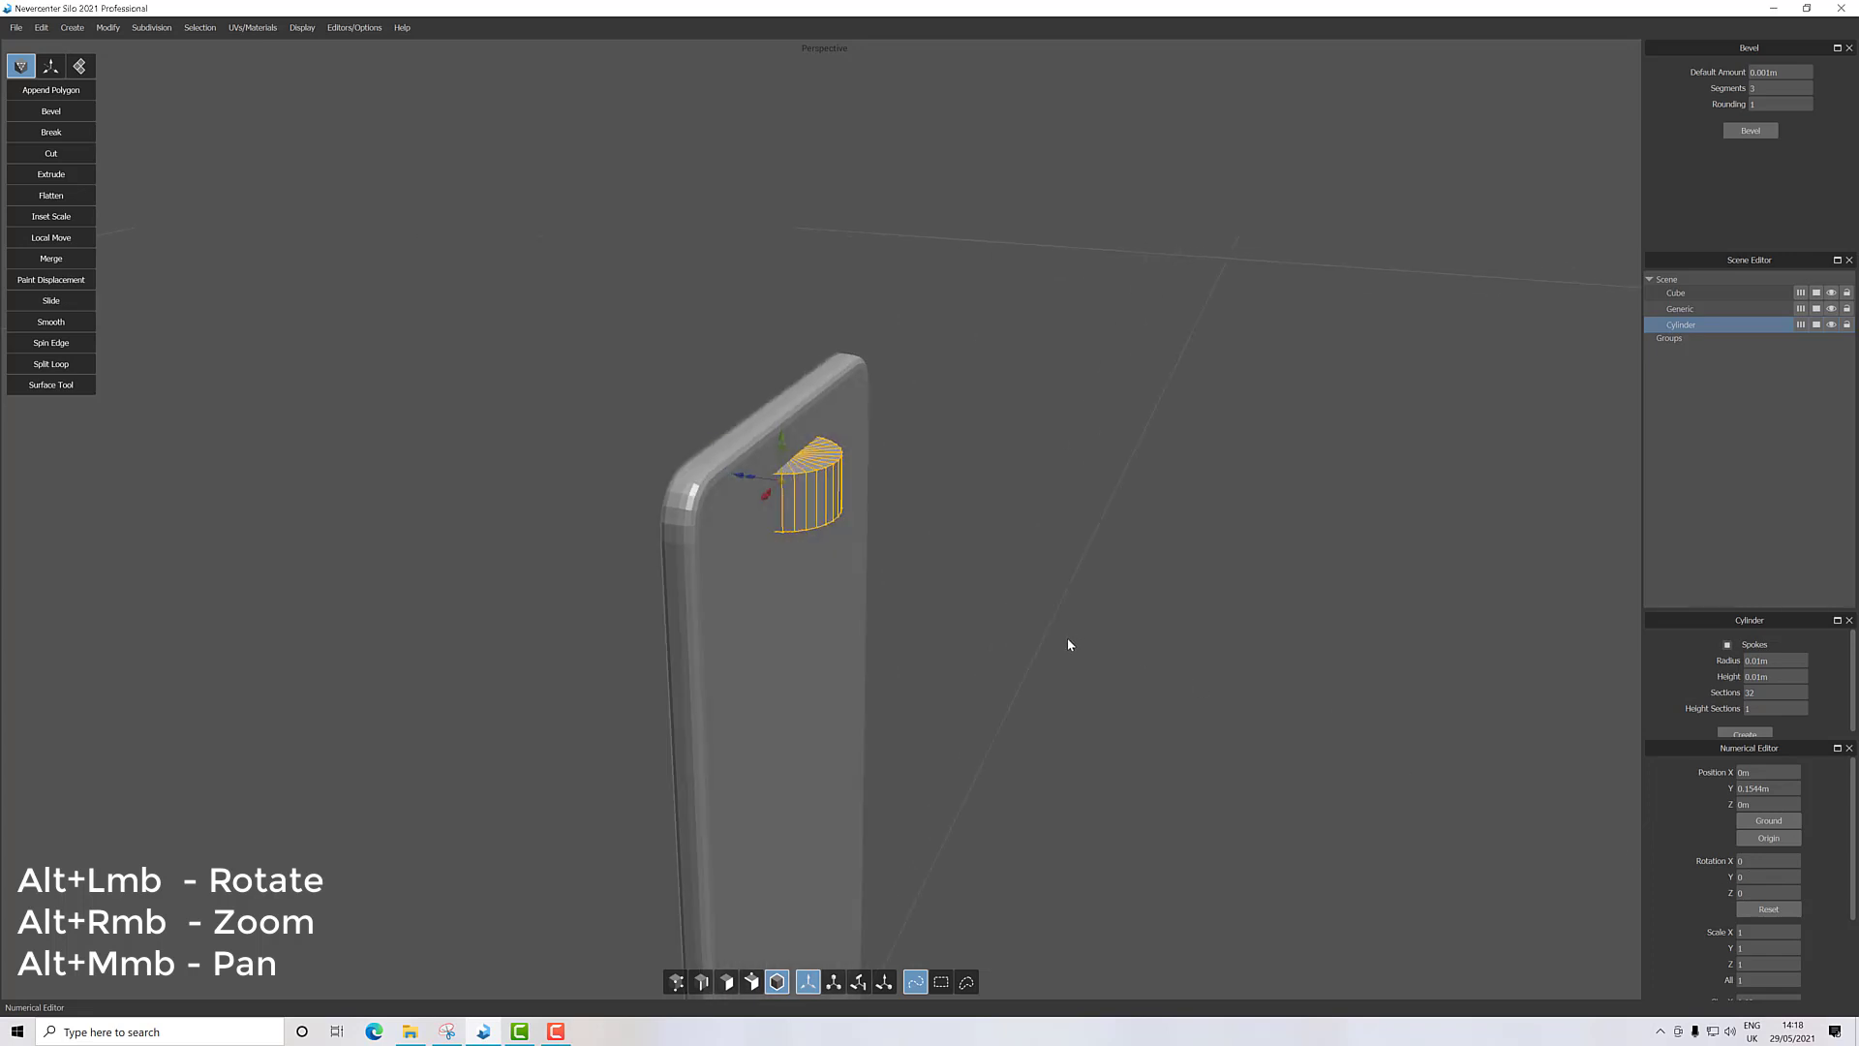
Try rotating the cylinder 90 degrees about Z, and return that rotation to 0.
{"action": "left_click", "coordinate": [1767, 892]}
{"action": "type", "text": "90"}
{"action": "key", "text": "Return"}
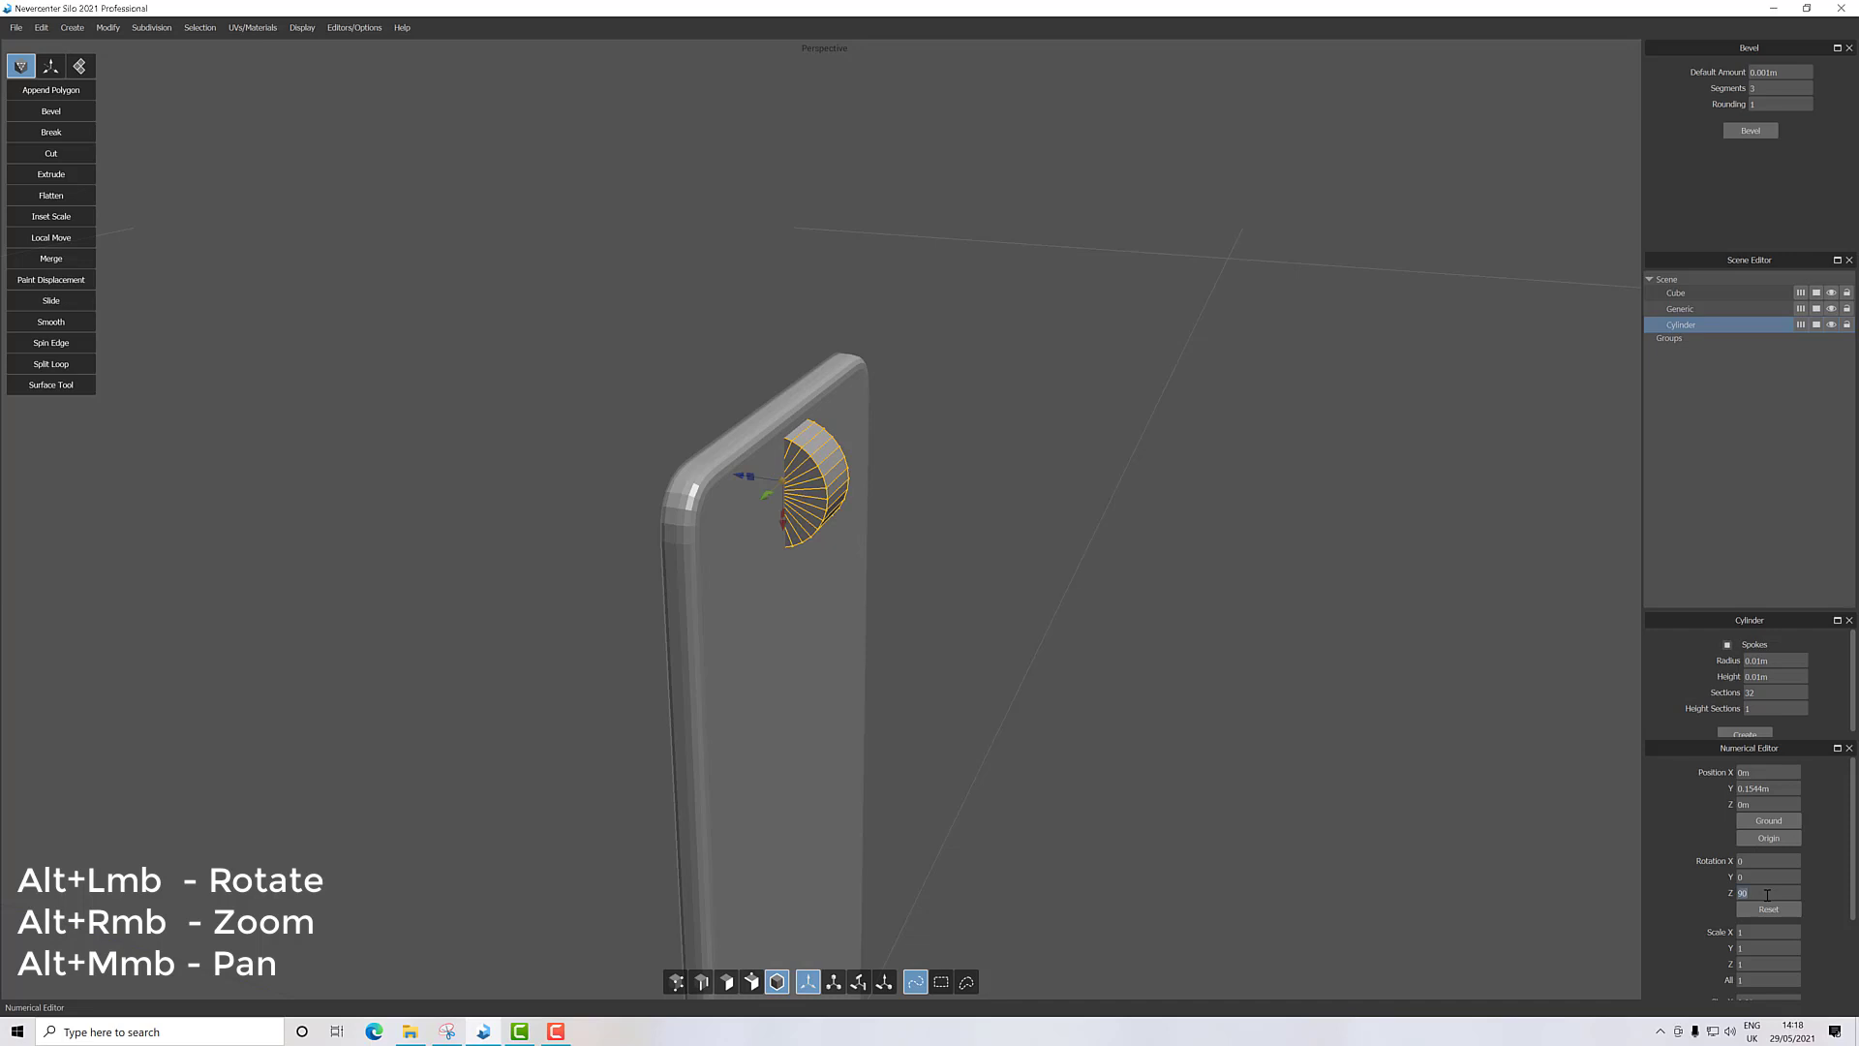
{"action": "type", "text": "0"}
{"action": "key", "text": "Return"}
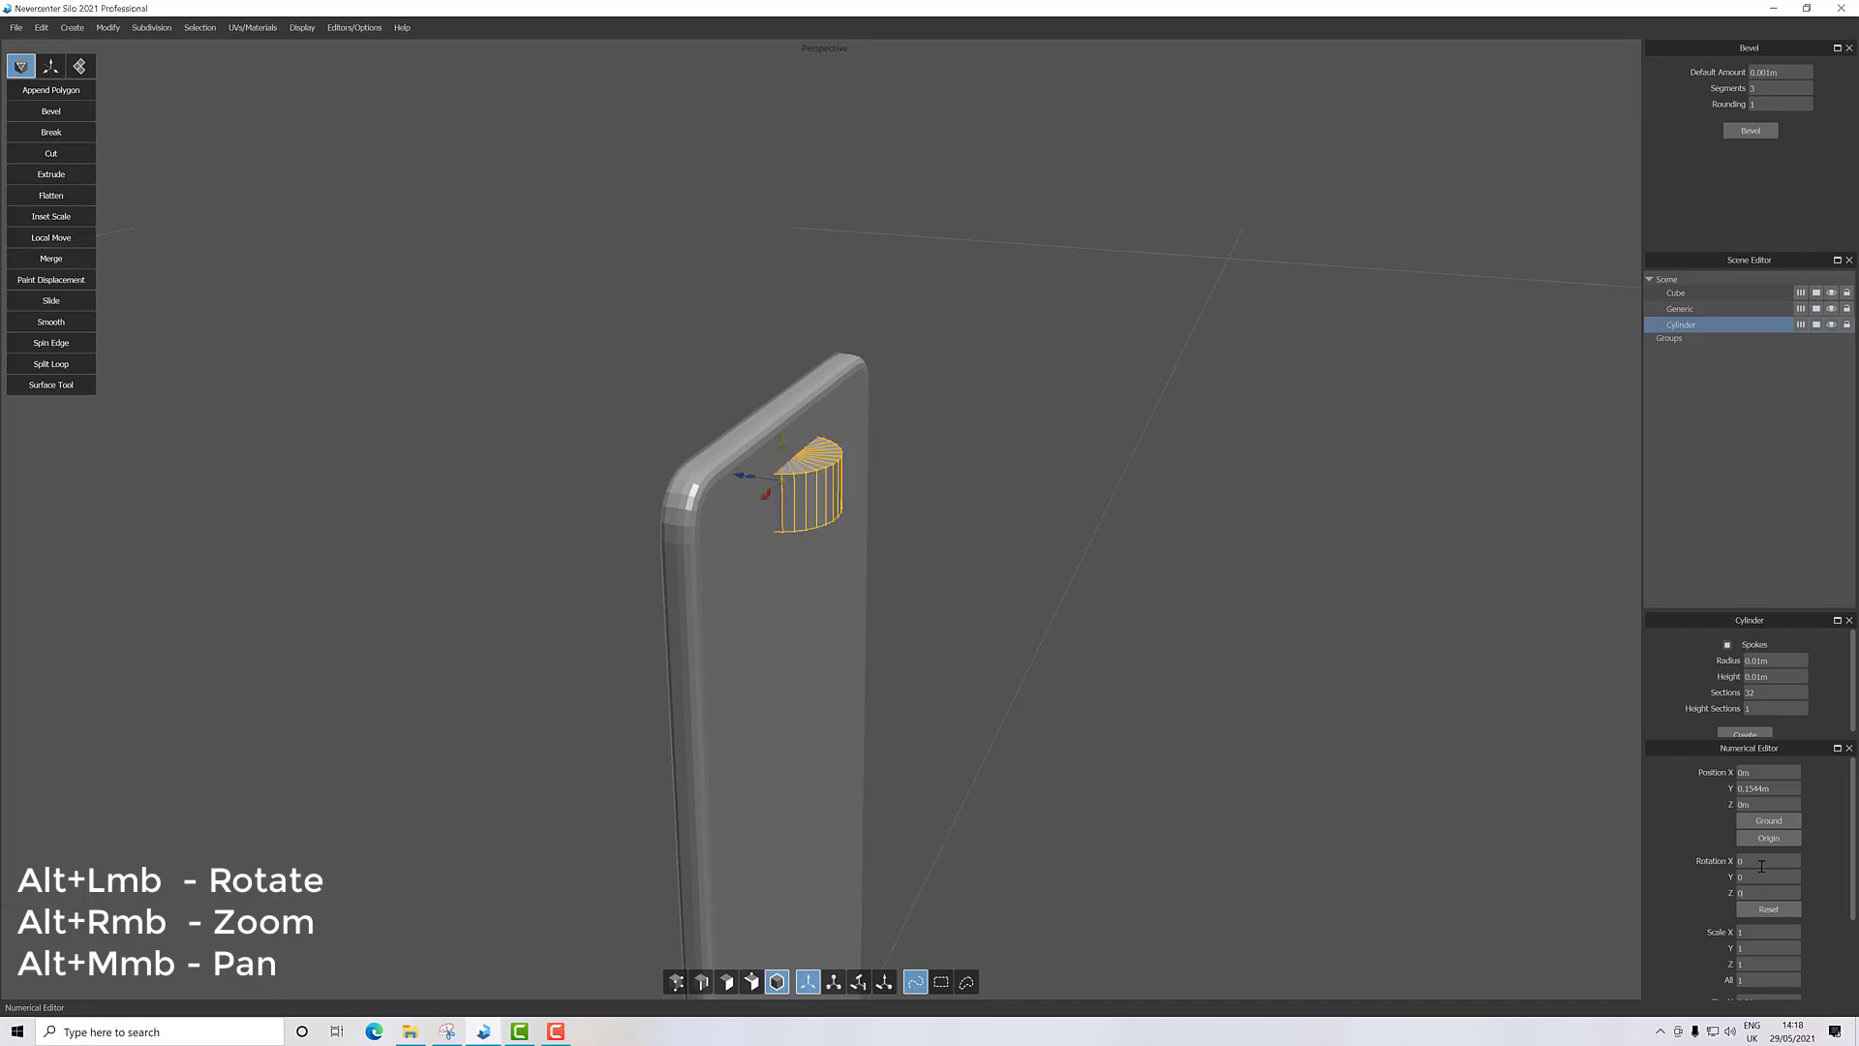
Set the cylinder's X rotation to 90 degrees so its round end faces the phone's back.
{"action": "type", "text": "90"}
{"action": "key", "text": "Return"}
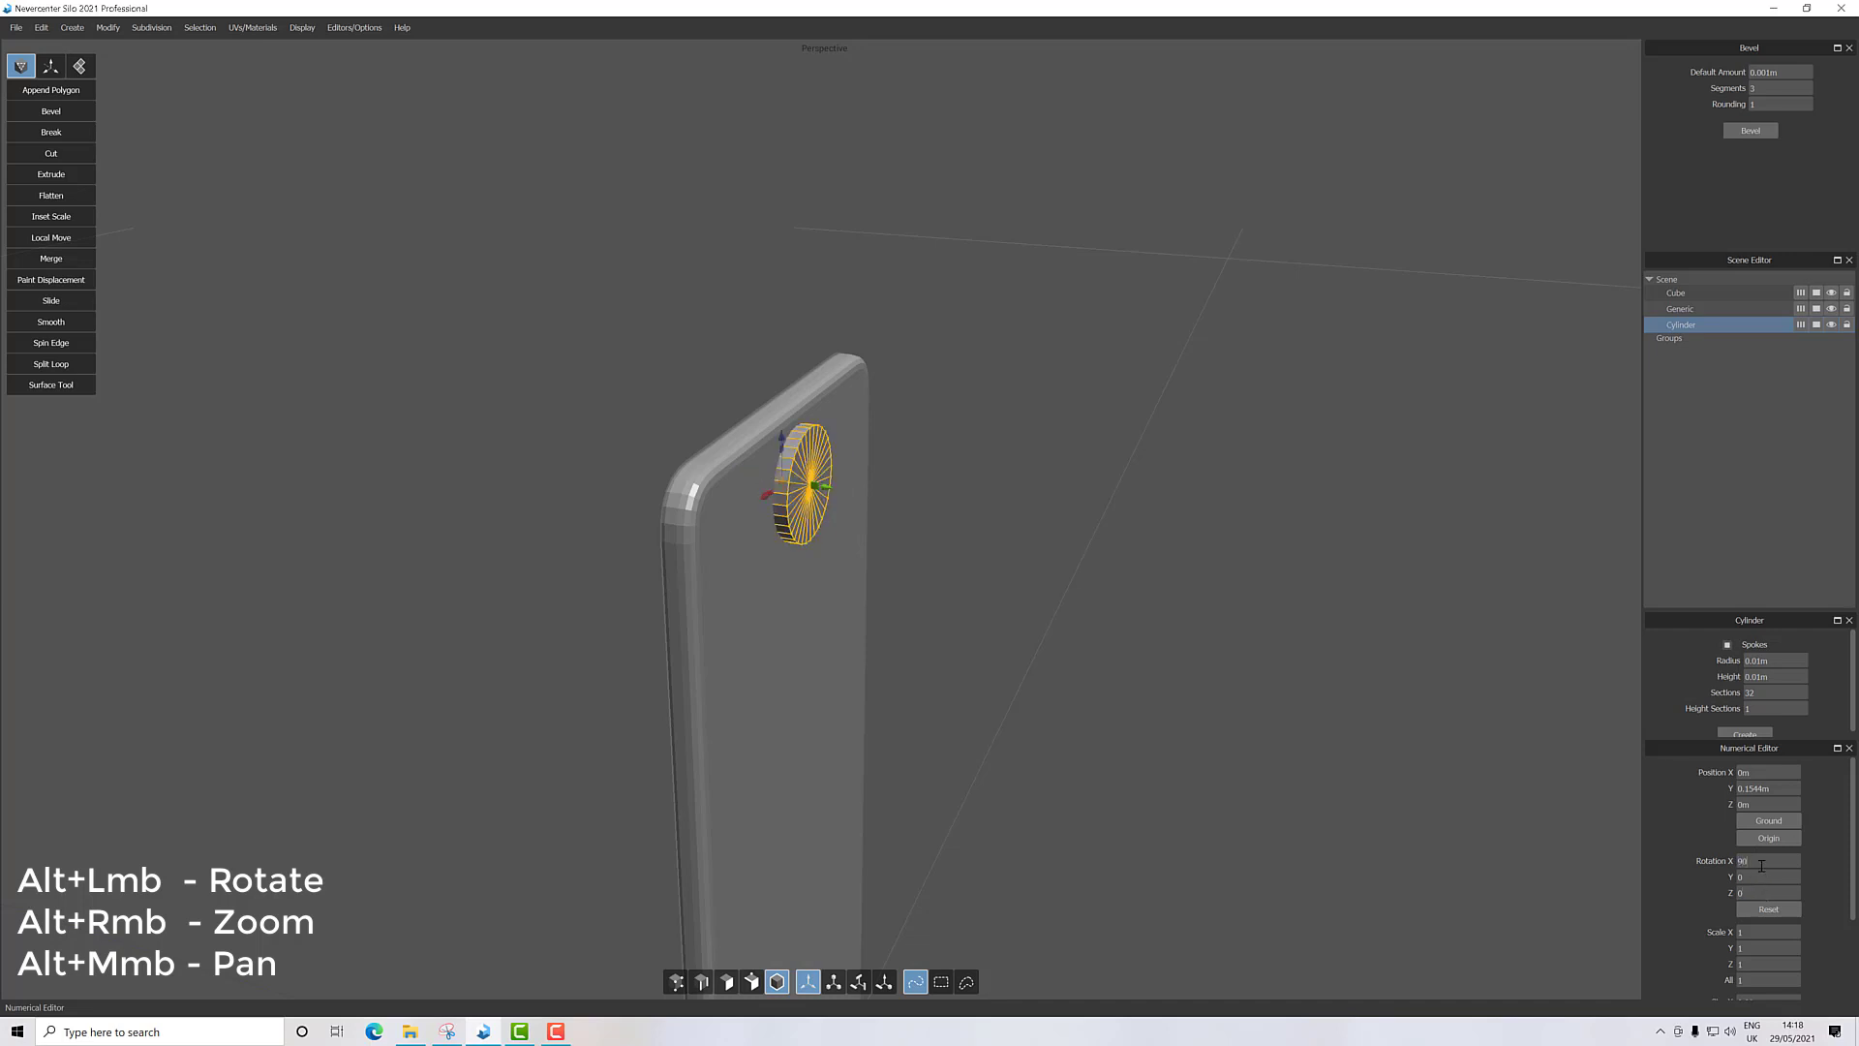
{"action": "left_click_drag", "start_coordinate": [802, 487], "coordinate": [842, 527], "text": "alt"}
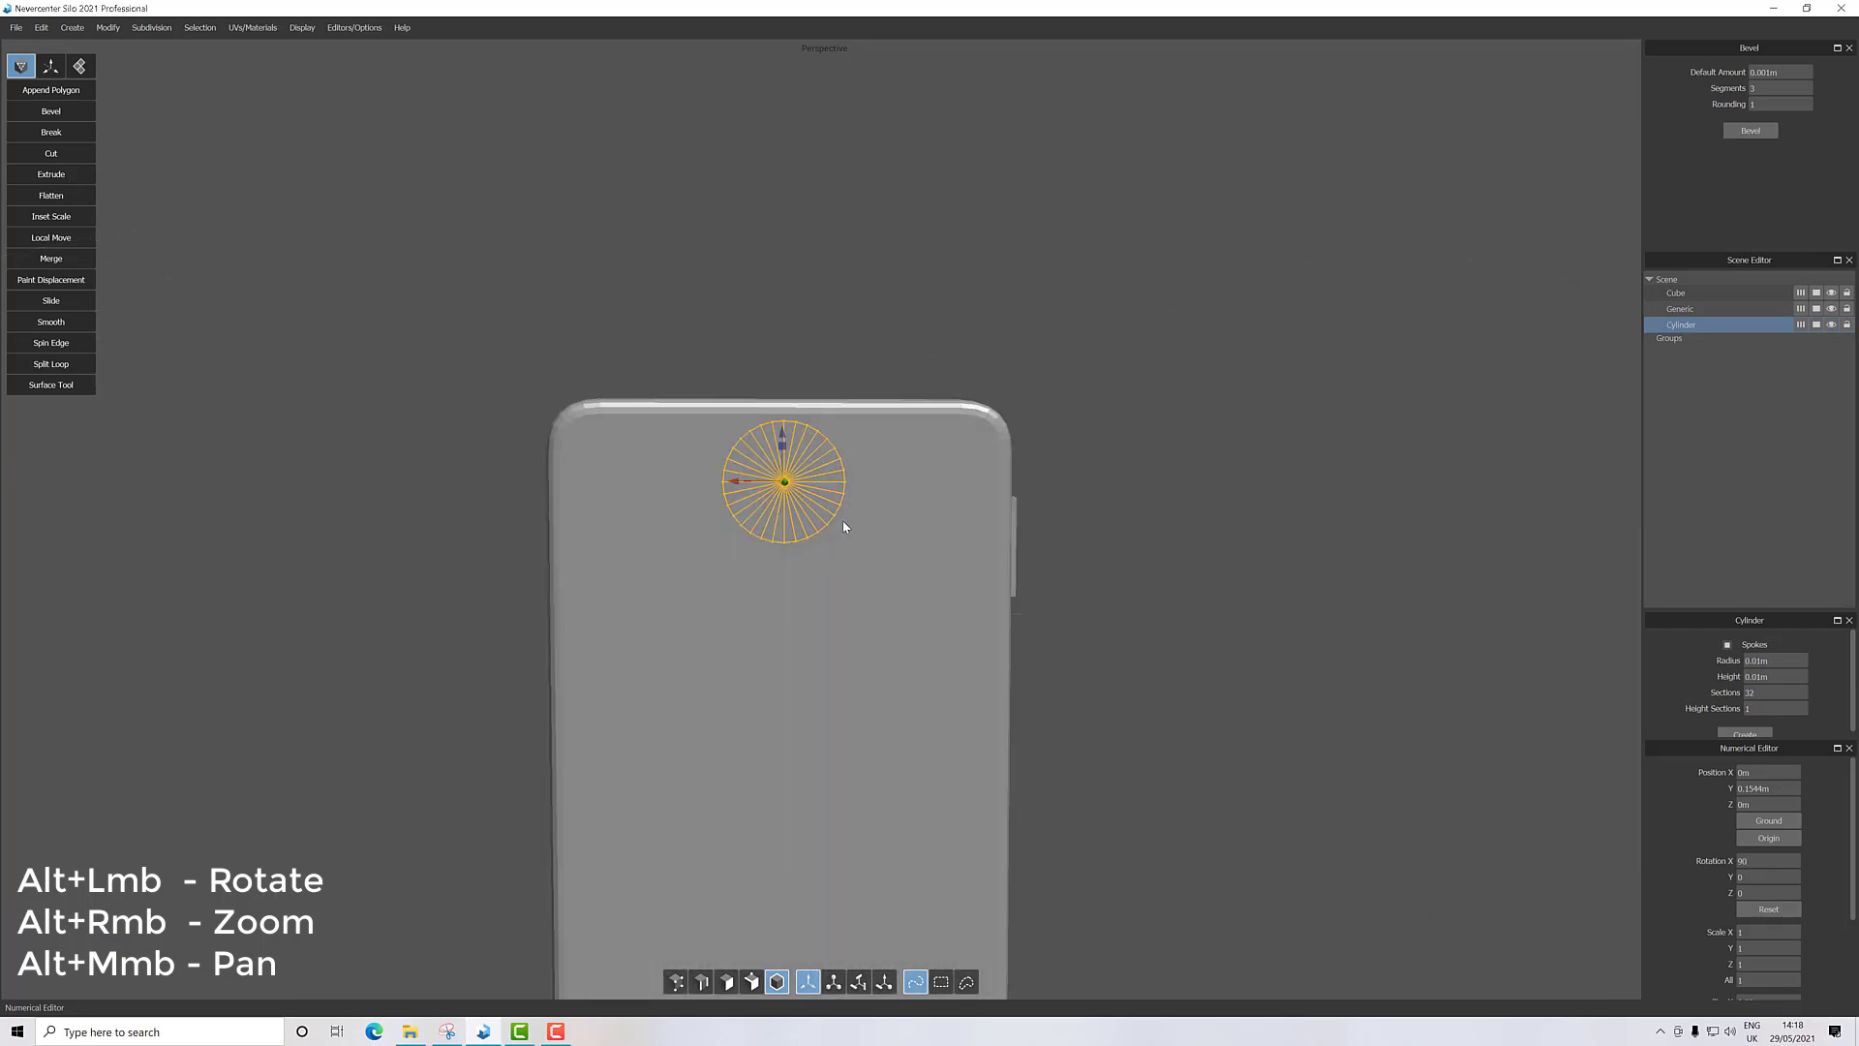
Move the cylinder into the upper corner of the phone's back, at about X 0.024 m and Y 0.153 m.
{"action": "left_click", "coordinate": [710, 465]}
{"action": "key", "text": "ctrl+z"}
{"action": "left_click_drag", "start_coordinate": [784, 449], "coordinate": [635, 452]}
{"action": "mouse_move", "coordinate": [765, 511]}
{"action": "left_mouse_down", "text": "alt"}
{"action": "mouse_move", "coordinate": [895, 507]}
{"action": "mouse_move", "coordinate": [775, 515]}
{"action": "left_mouse_up", "text": "alt"}
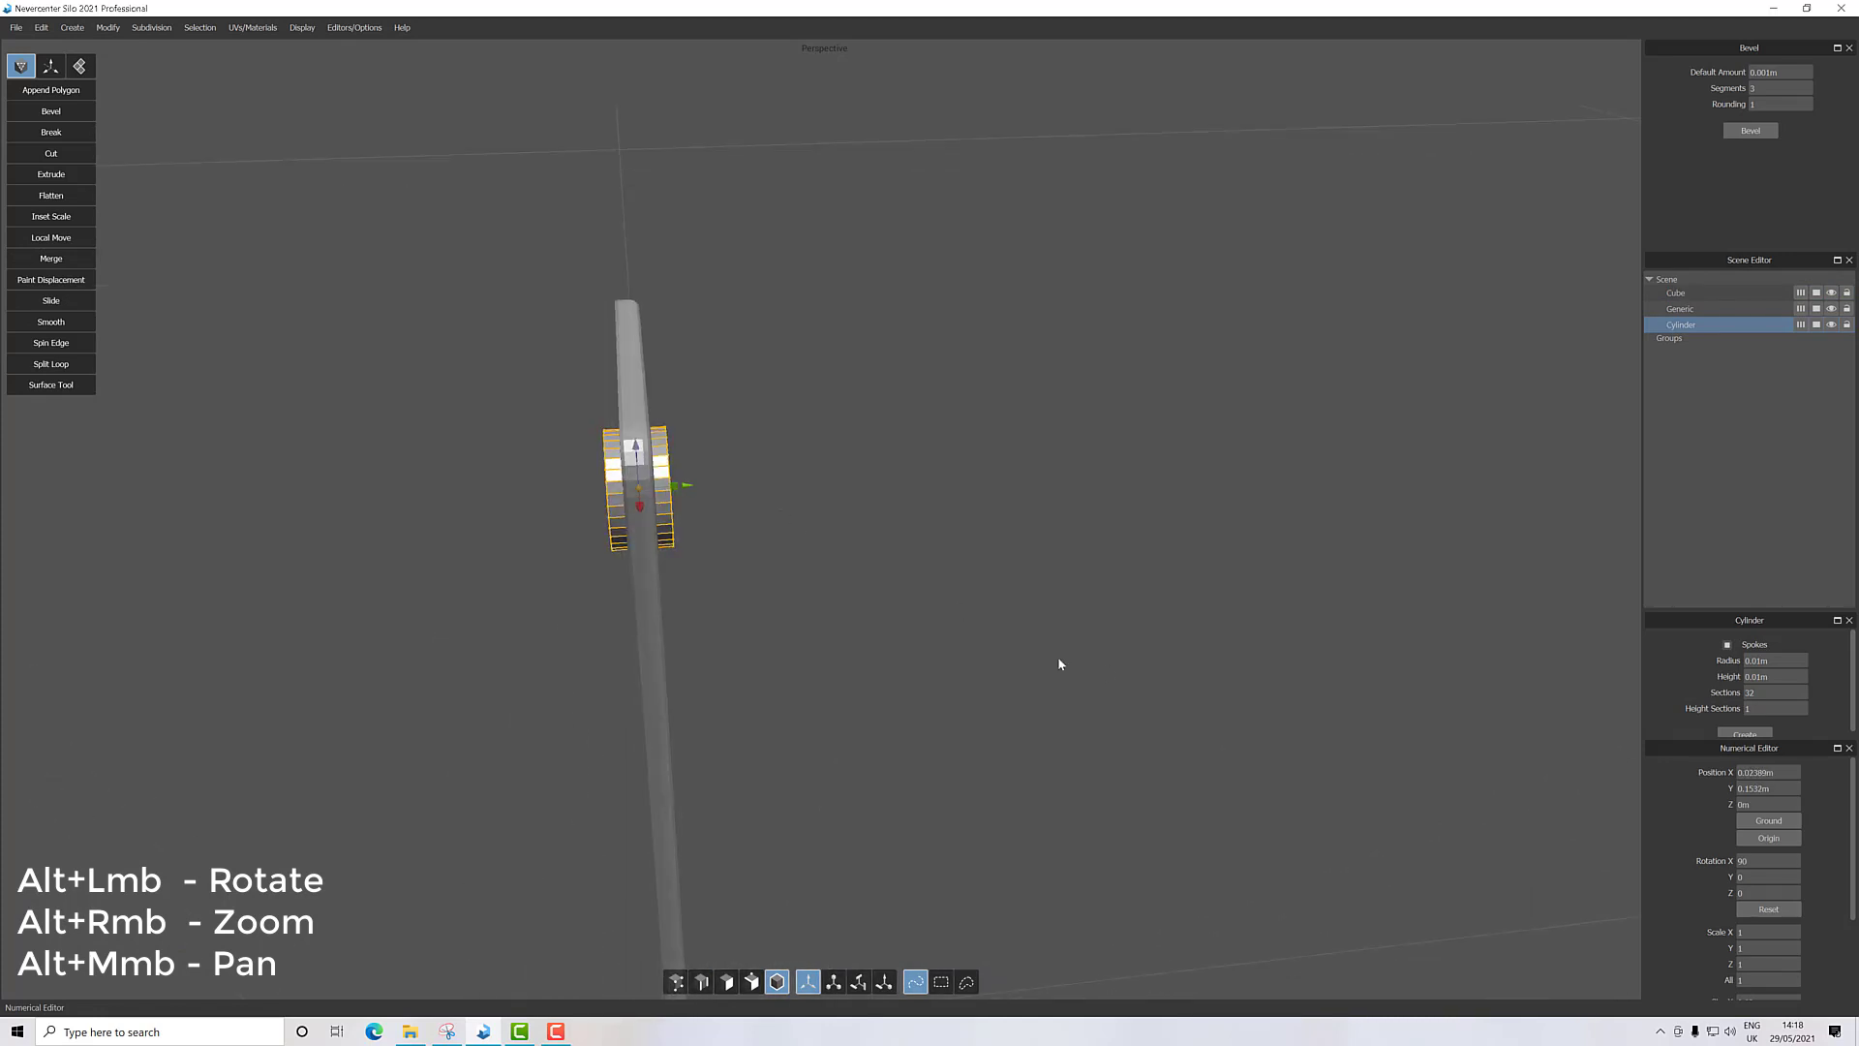
Thin the cylinder along its depth axis and shift it along Z to about -0.0018 m.
{"action": "left_click", "coordinate": [841, 984]}
{"action": "left_click_drag", "start_coordinate": [678, 486], "coordinate": [668, 494]}
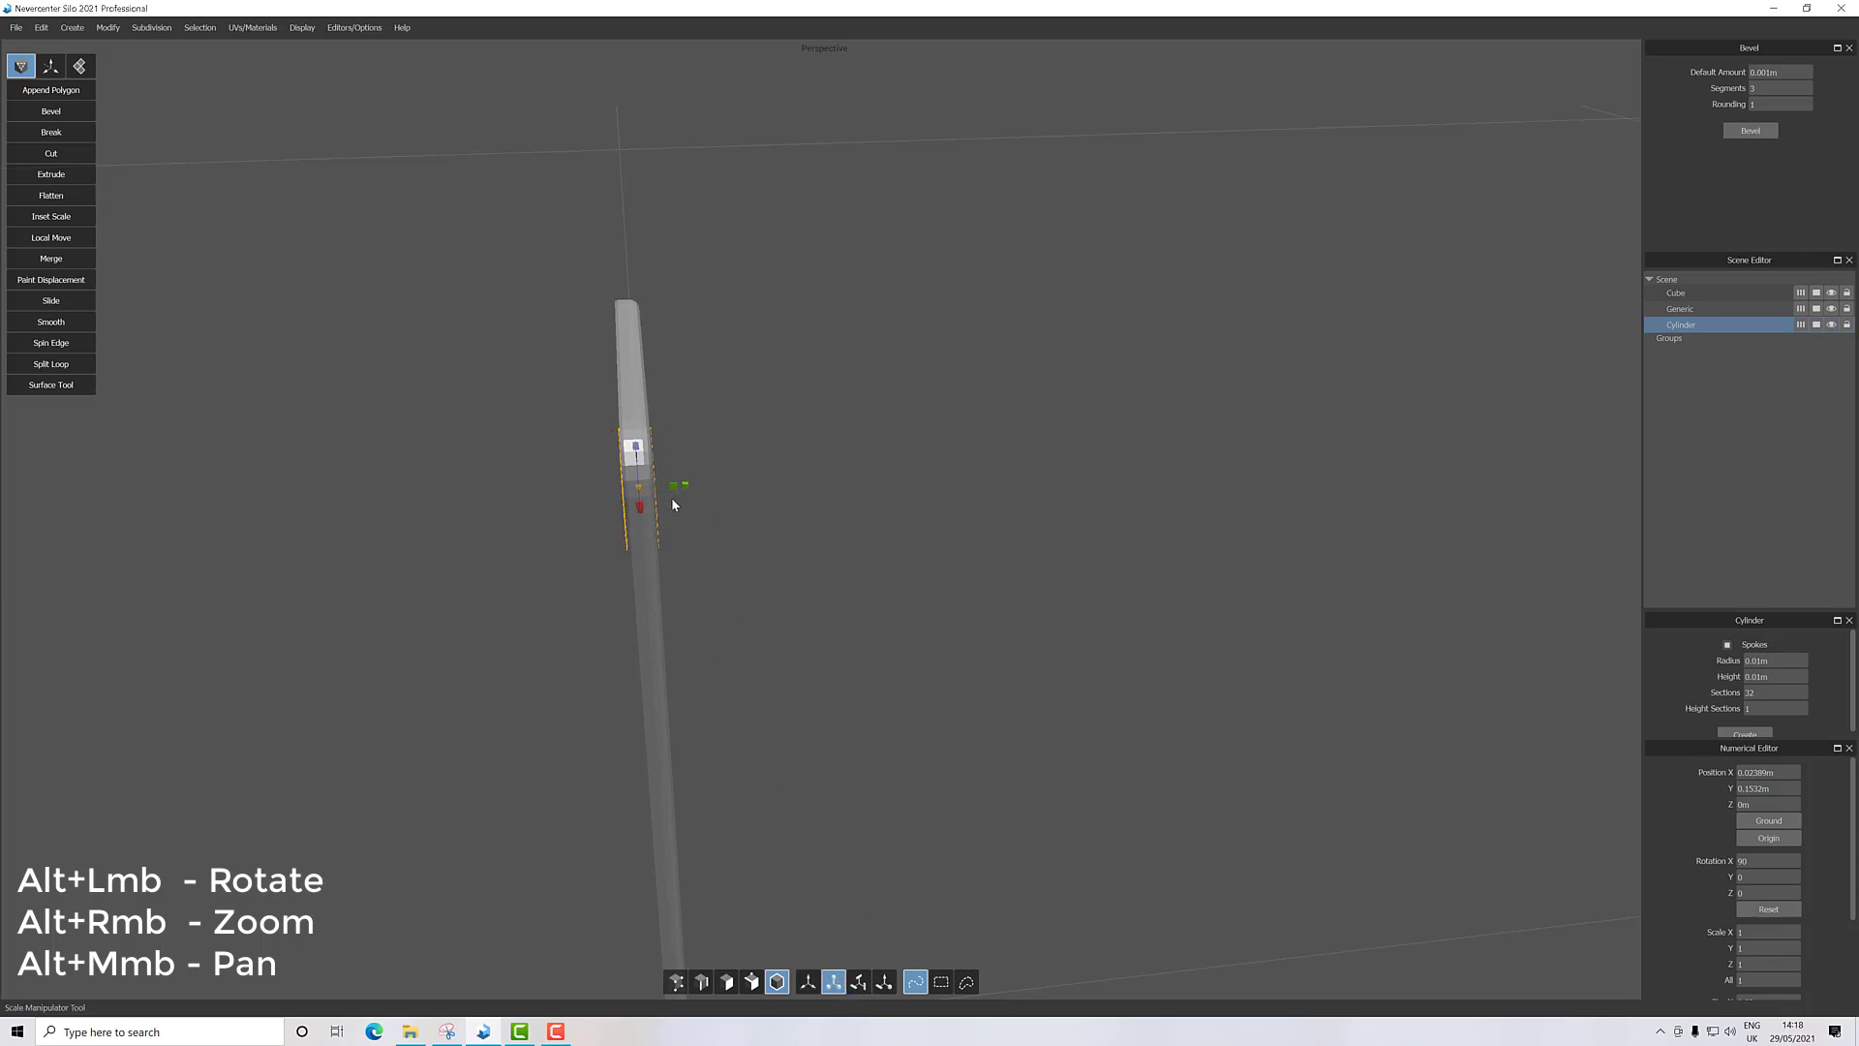
{"action": "key", "text": "w"}
{"action": "mouse_move", "coordinate": [688, 487]}
{"action": "left_mouse_down"}
{"action": "mouse_move", "coordinate": [759, 486]}
{"action": "mouse_move", "coordinate": [722, 511]}
{"action": "mouse_move", "coordinate": [698, 485]}
{"action": "left_mouse_up"}
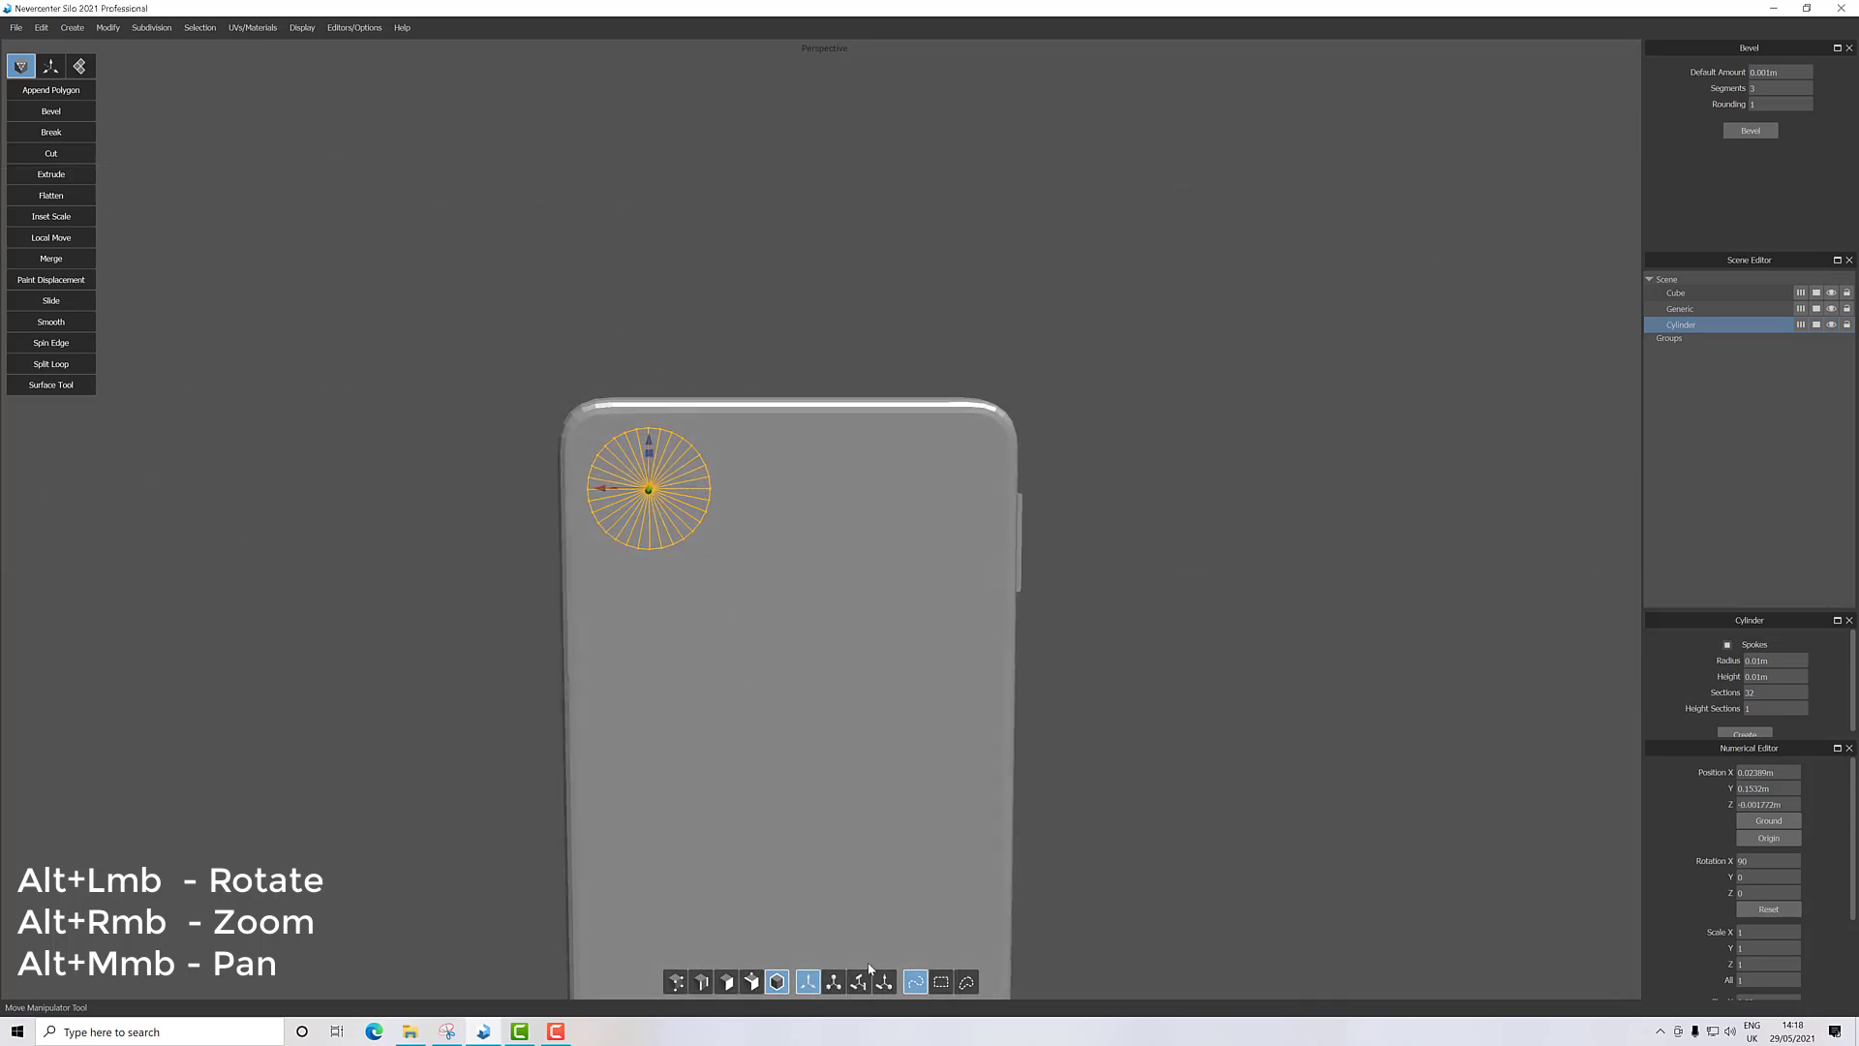
Scale down the cylinder's round profile to about two thirds of its diameter for the camera lens.
{"action": "left_click", "coordinate": [832, 986]}
{"action": "left_click_drag", "start_coordinate": [651, 453], "coordinate": [656, 472]}
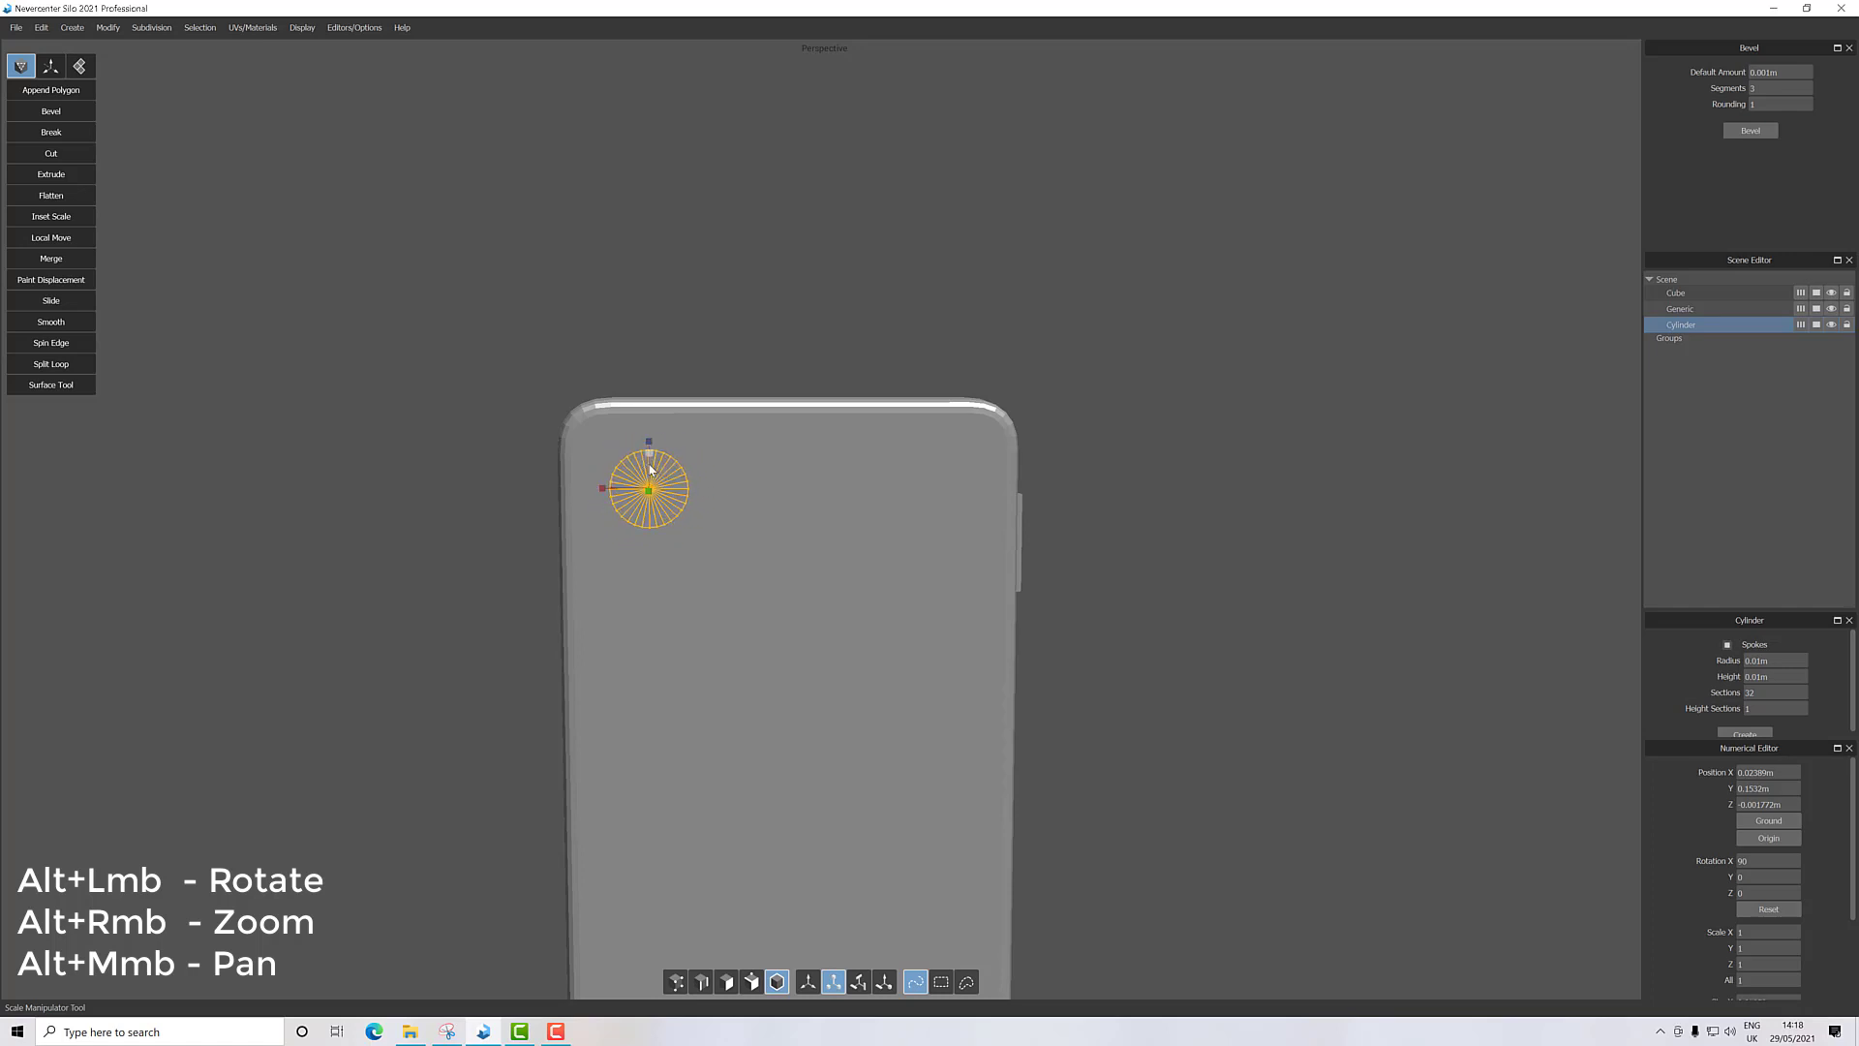
{"action": "left_click_drag", "start_coordinate": [746, 539], "coordinate": [718, 607], "text": "alt"}
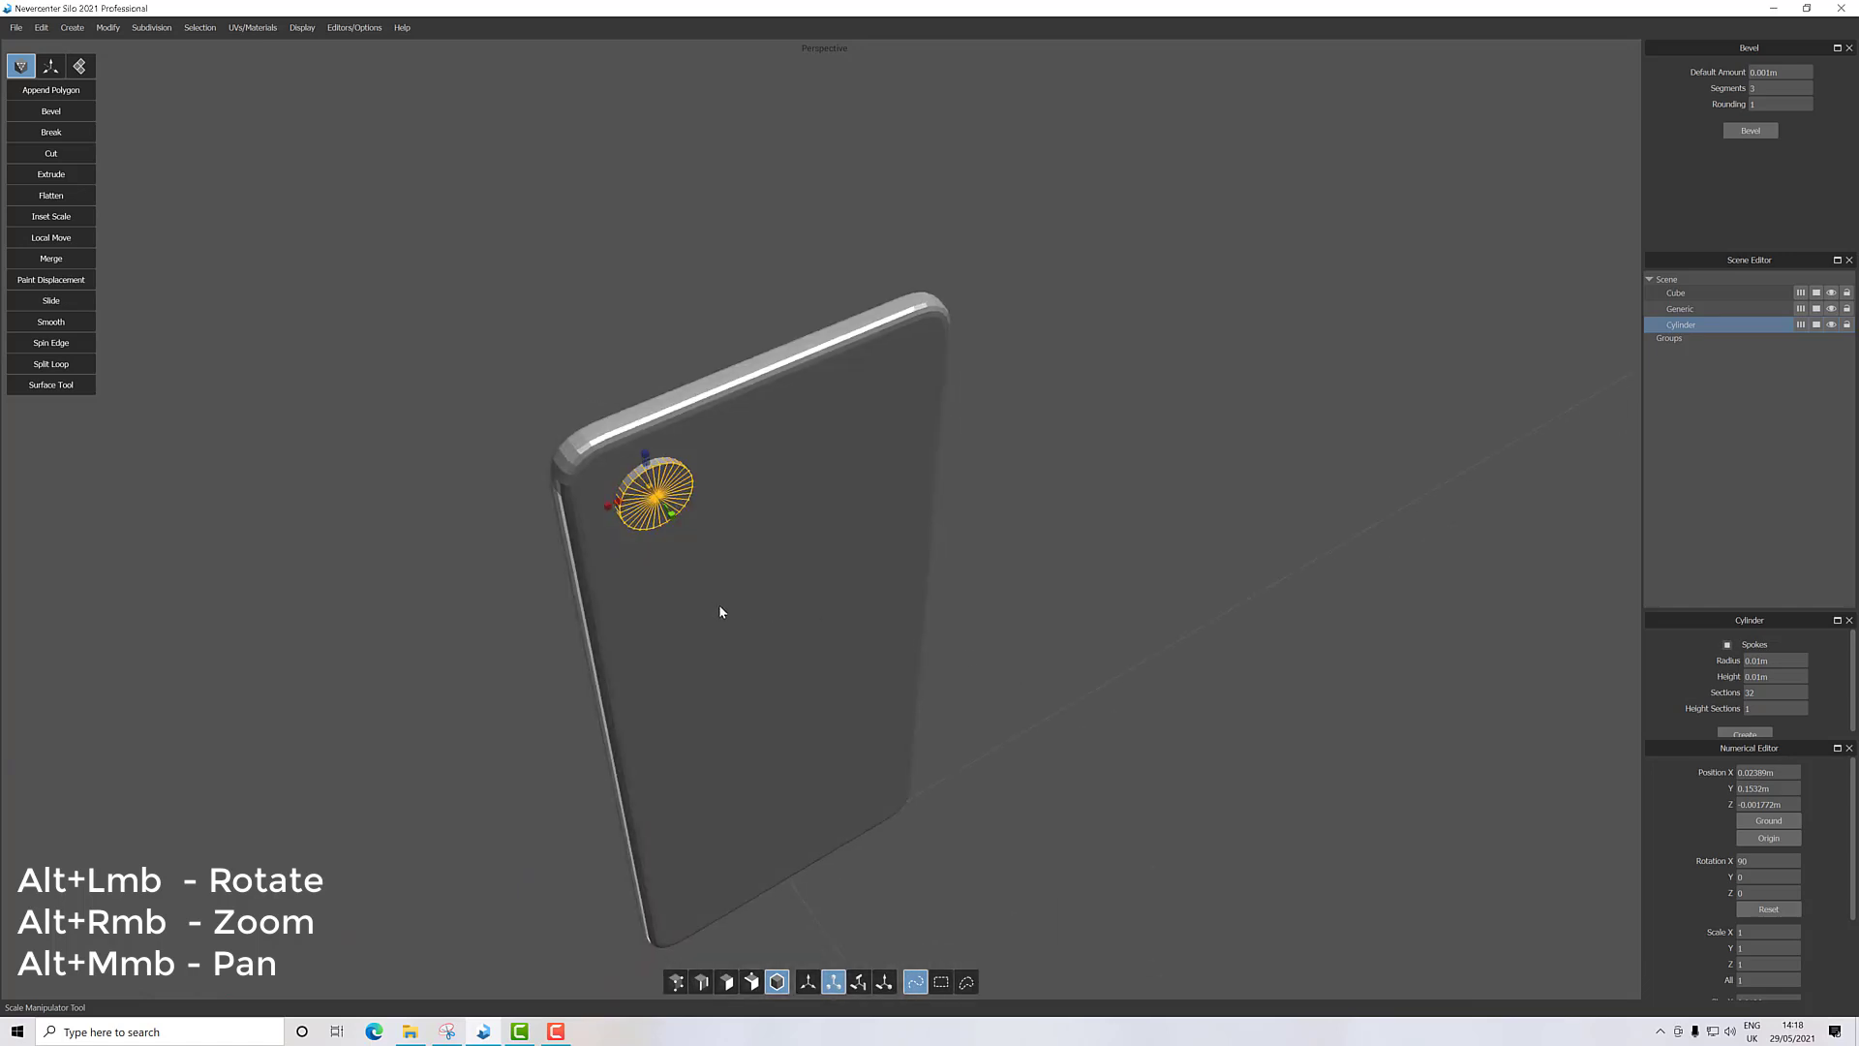
{"action": "left_click_drag", "start_coordinate": [719, 611], "coordinate": [704, 557], "text": "alt"}
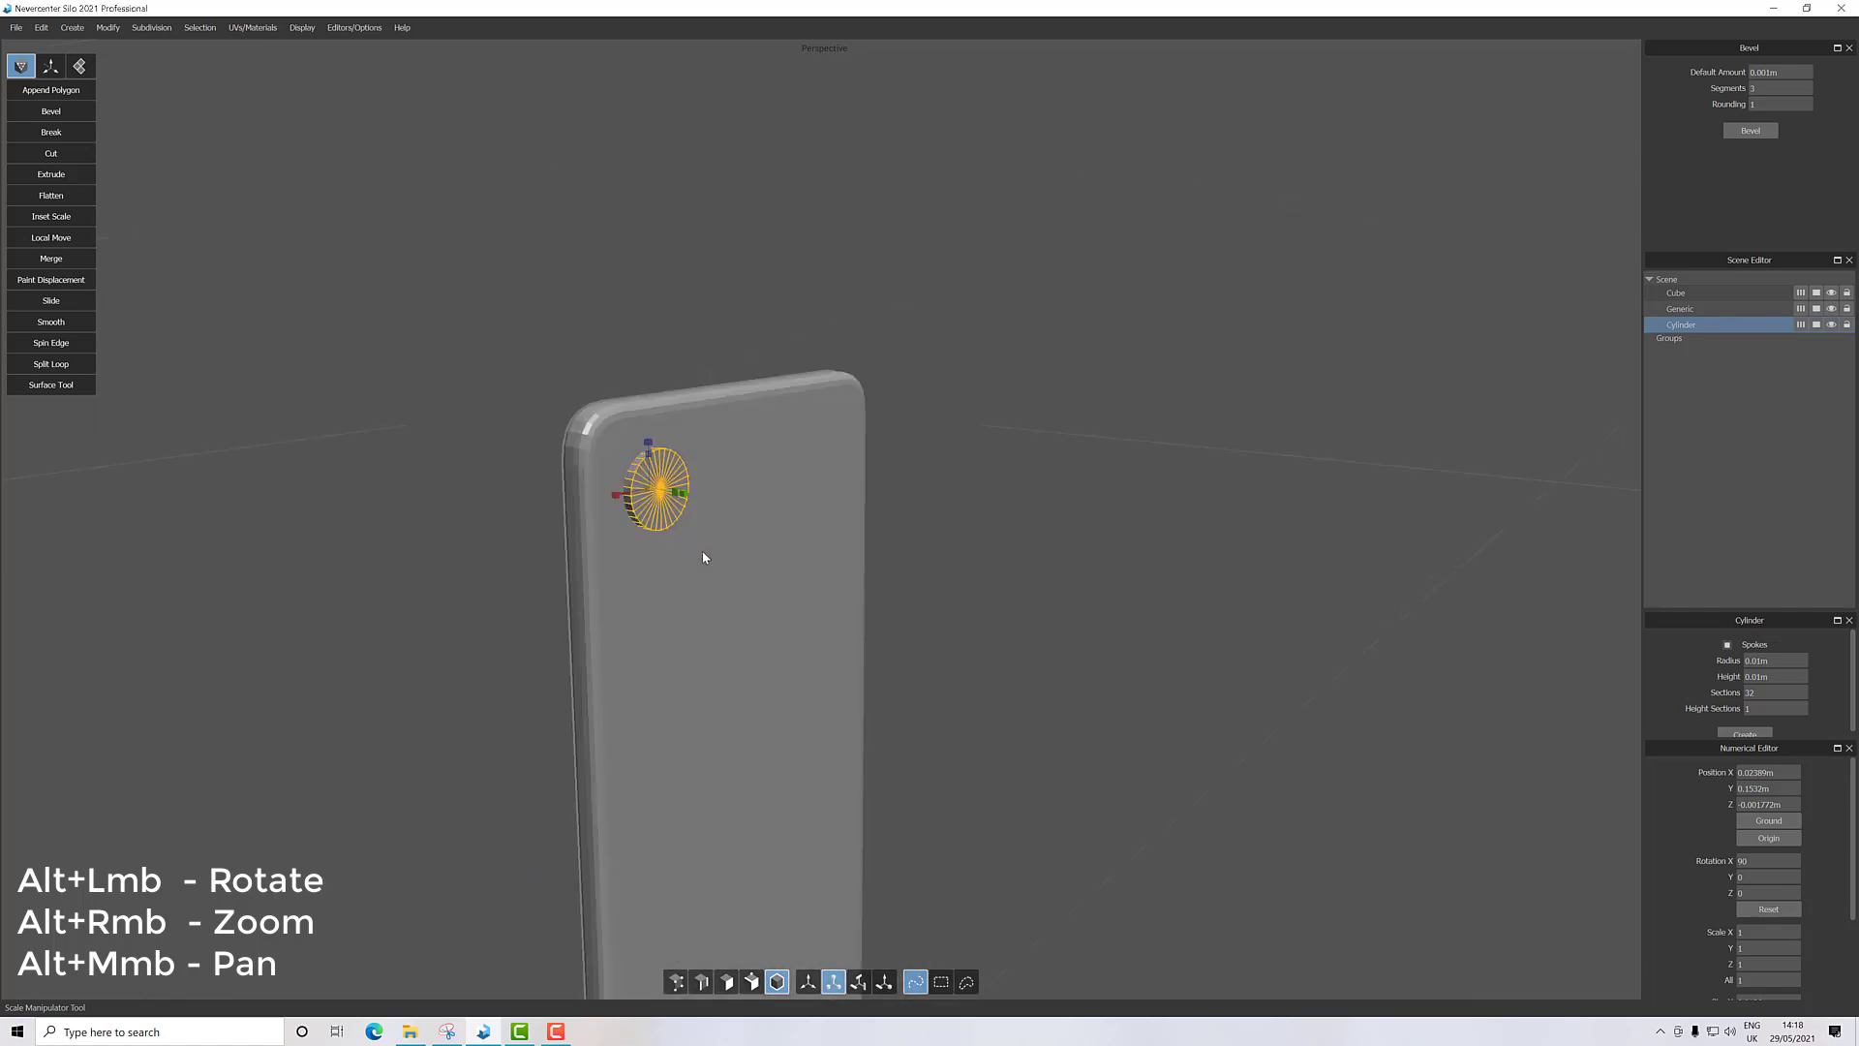
Switch to face selection and hide the Cube and Generic objects to isolate the cylinder.
{"action": "left_click", "coordinate": [730, 982]}
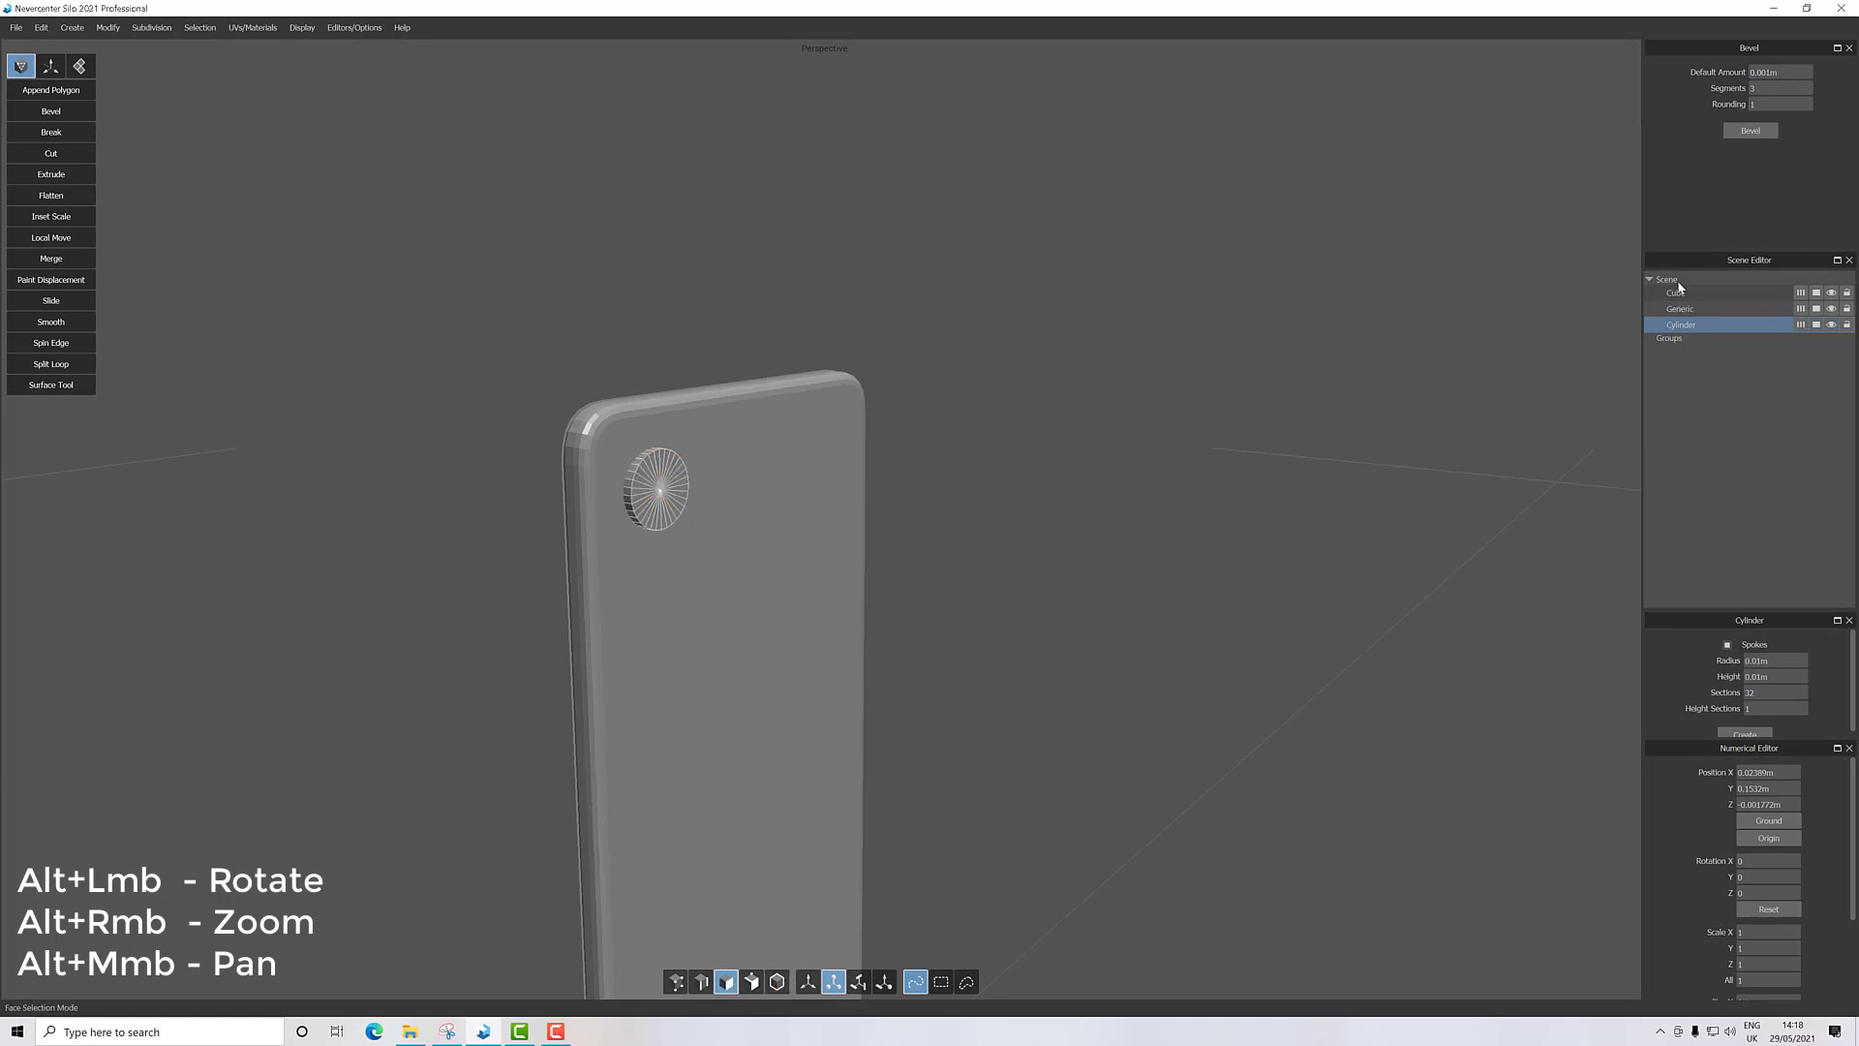
{"action": "left_click", "coordinate": [1831, 292]}
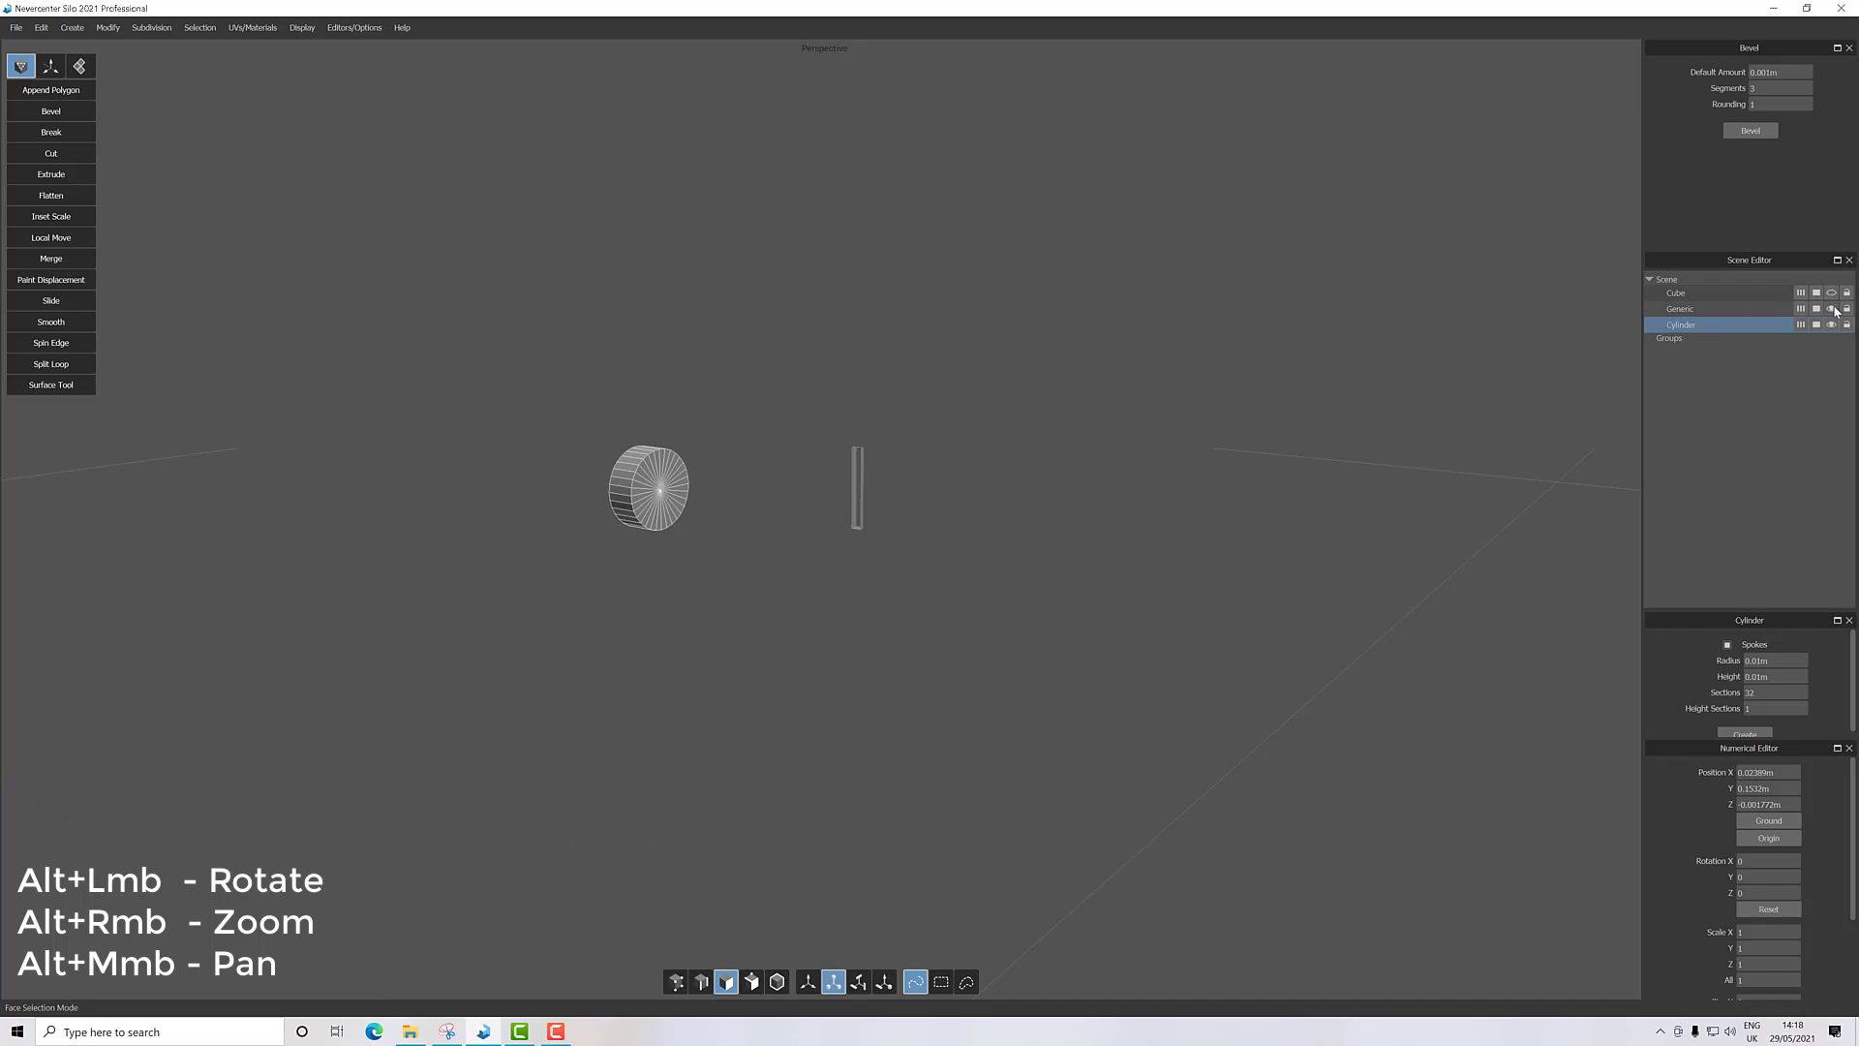
{"action": "left_click", "coordinate": [1831, 308]}
Delete all faces of the cylinder's inner end cap, the one buried inside the phone body.
{"action": "left_click_drag", "start_coordinate": [1069, 465], "coordinate": [910, 557], "text": "alt"}
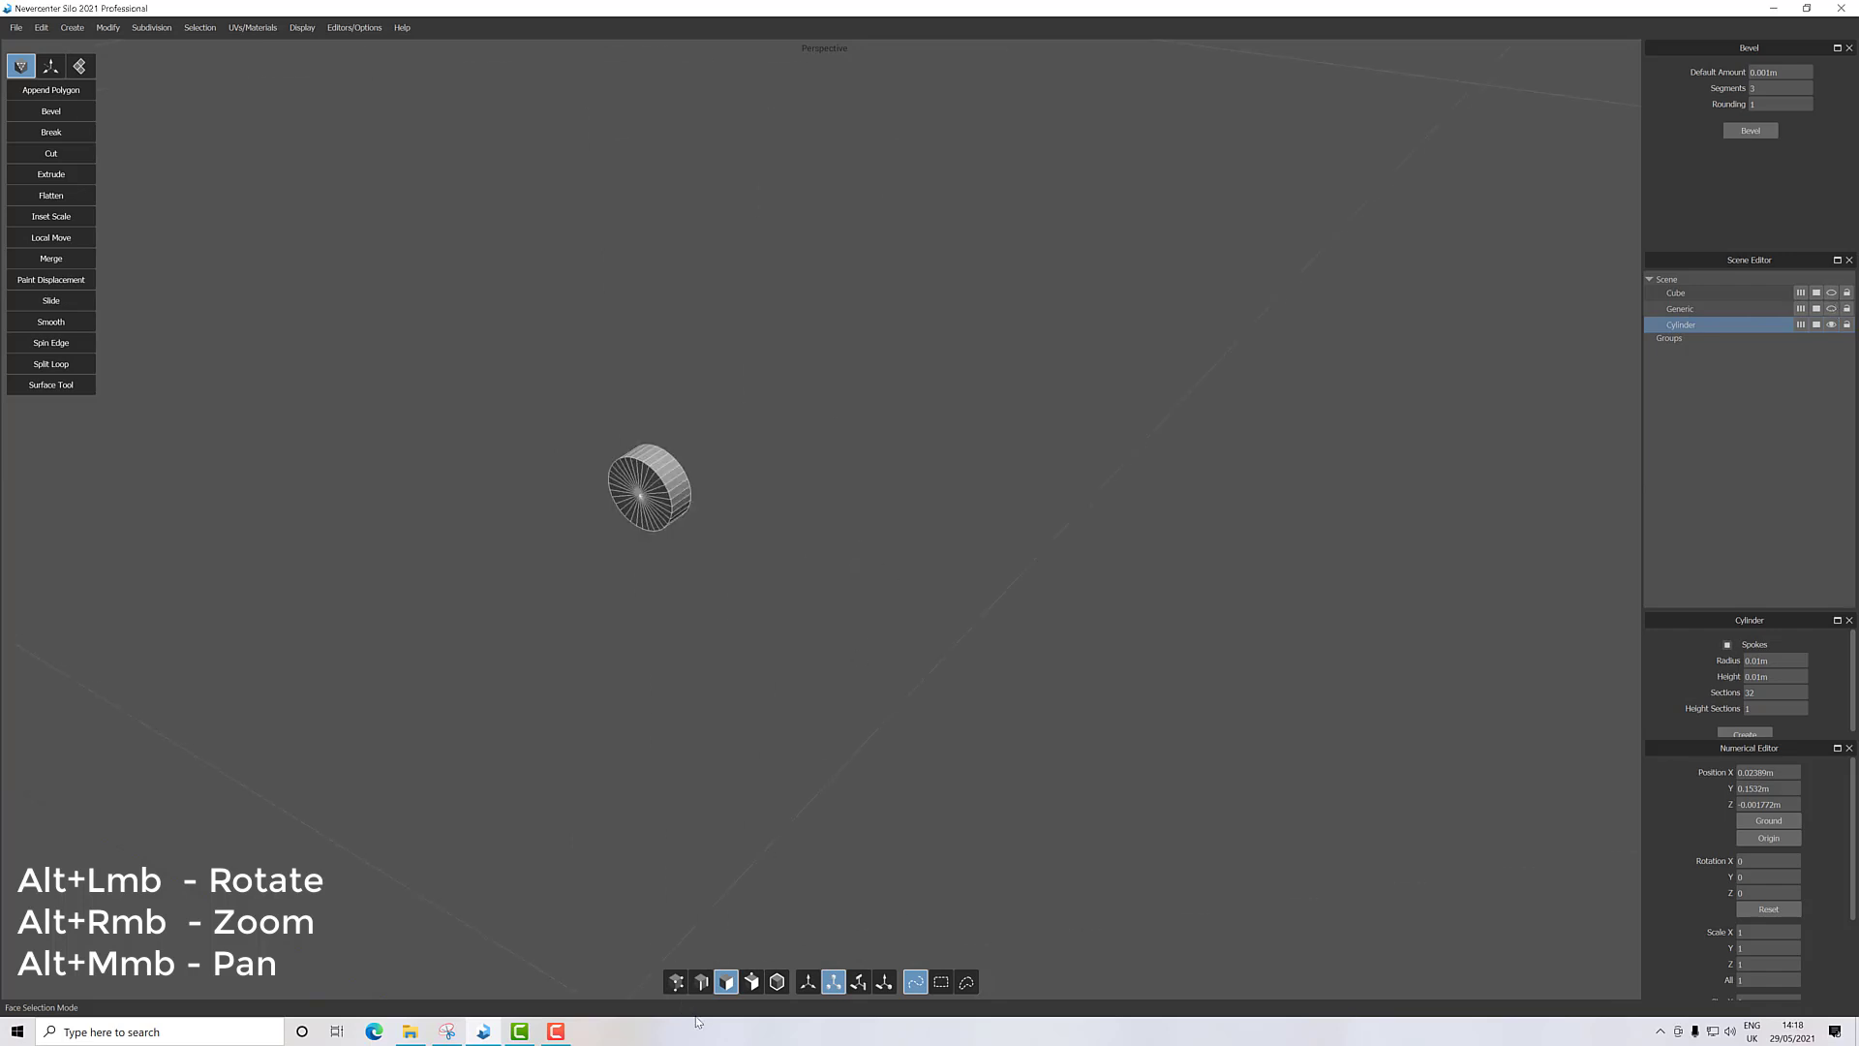
{"action": "mouse_move", "coordinate": [621, 462]}
{"action": "left_mouse_down"}
{"action": "mouse_move", "coordinate": [650, 507]}
{"action": "mouse_move", "coordinate": [641, 478]}
{"action": "left_mouse_up"}
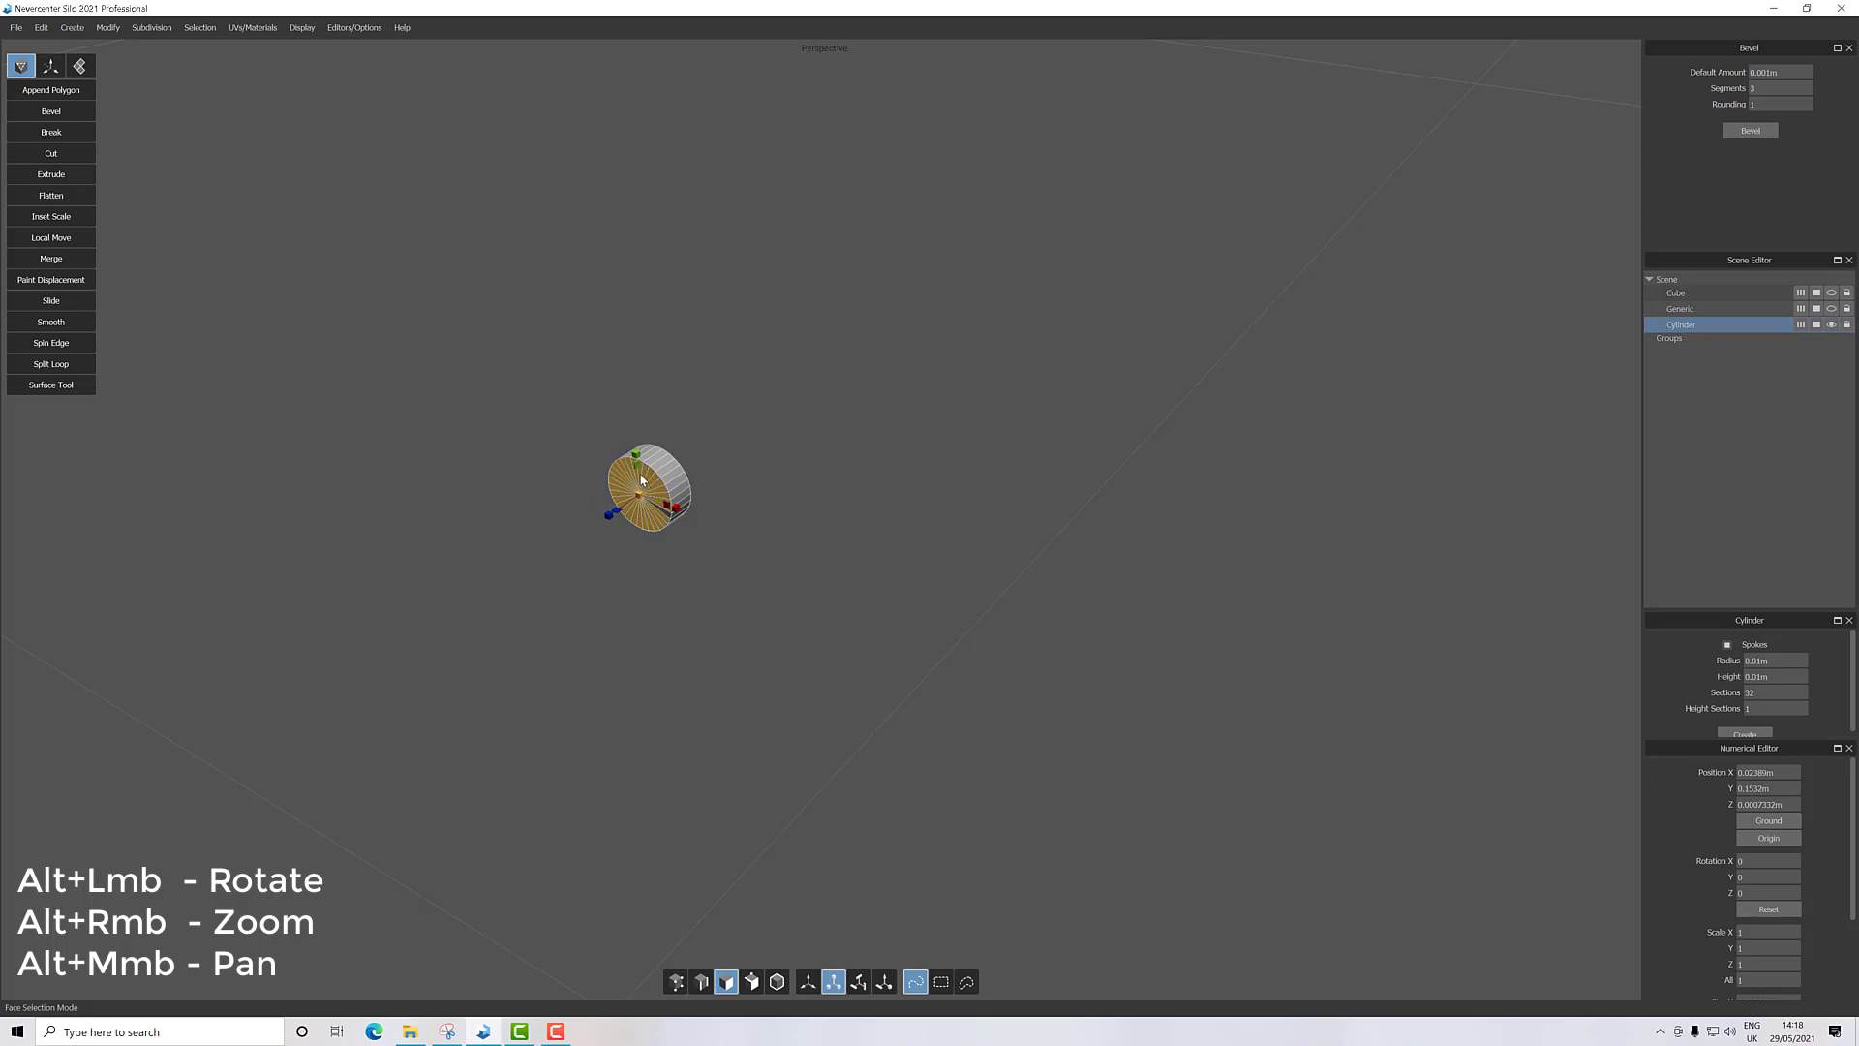
{"action": "key", "text": "Delete"}
Select all faces of the cylinder's remaining outer end cap.
{"action": "mouse_move", "coordinate": [655, 516]}
{"action": "left_mouse_down", "text": "alt"}
{"action": "mouse_move", "coordinate": [800, 564]}
{"action": "mouse_move", "coordinate": [681, 532]}
{"action": "left_mouse_up", "text": "alt"}
{"action": "mouse_move", "coordinate": [620, 475]}
{"action": "left_mouse_down"}
{"action": "mouse_move", "coordinate": [612, 520]}
{"action": "mouse_move", "coordinate": [643, 501]}
{"action": "mouse_move", "coordinate": [628, 492]}
{"action": "left_mouse_up"}
{"action": "mouse_move", "coordinate": [765, 567]}
{"action": "left_mouse_down", "text": "alt"}
{"action": "mouse_move", "coordinate": [683, 549]}
{"action": "mouse_move", "coordinate": [350, 385]}
{"action": "left_mouse_up", "text": "alt"}
Try to bevel the outer cap's triangular faces, and undo the bevel.
{"action": "left_click", "coordinate": [70, 115]}
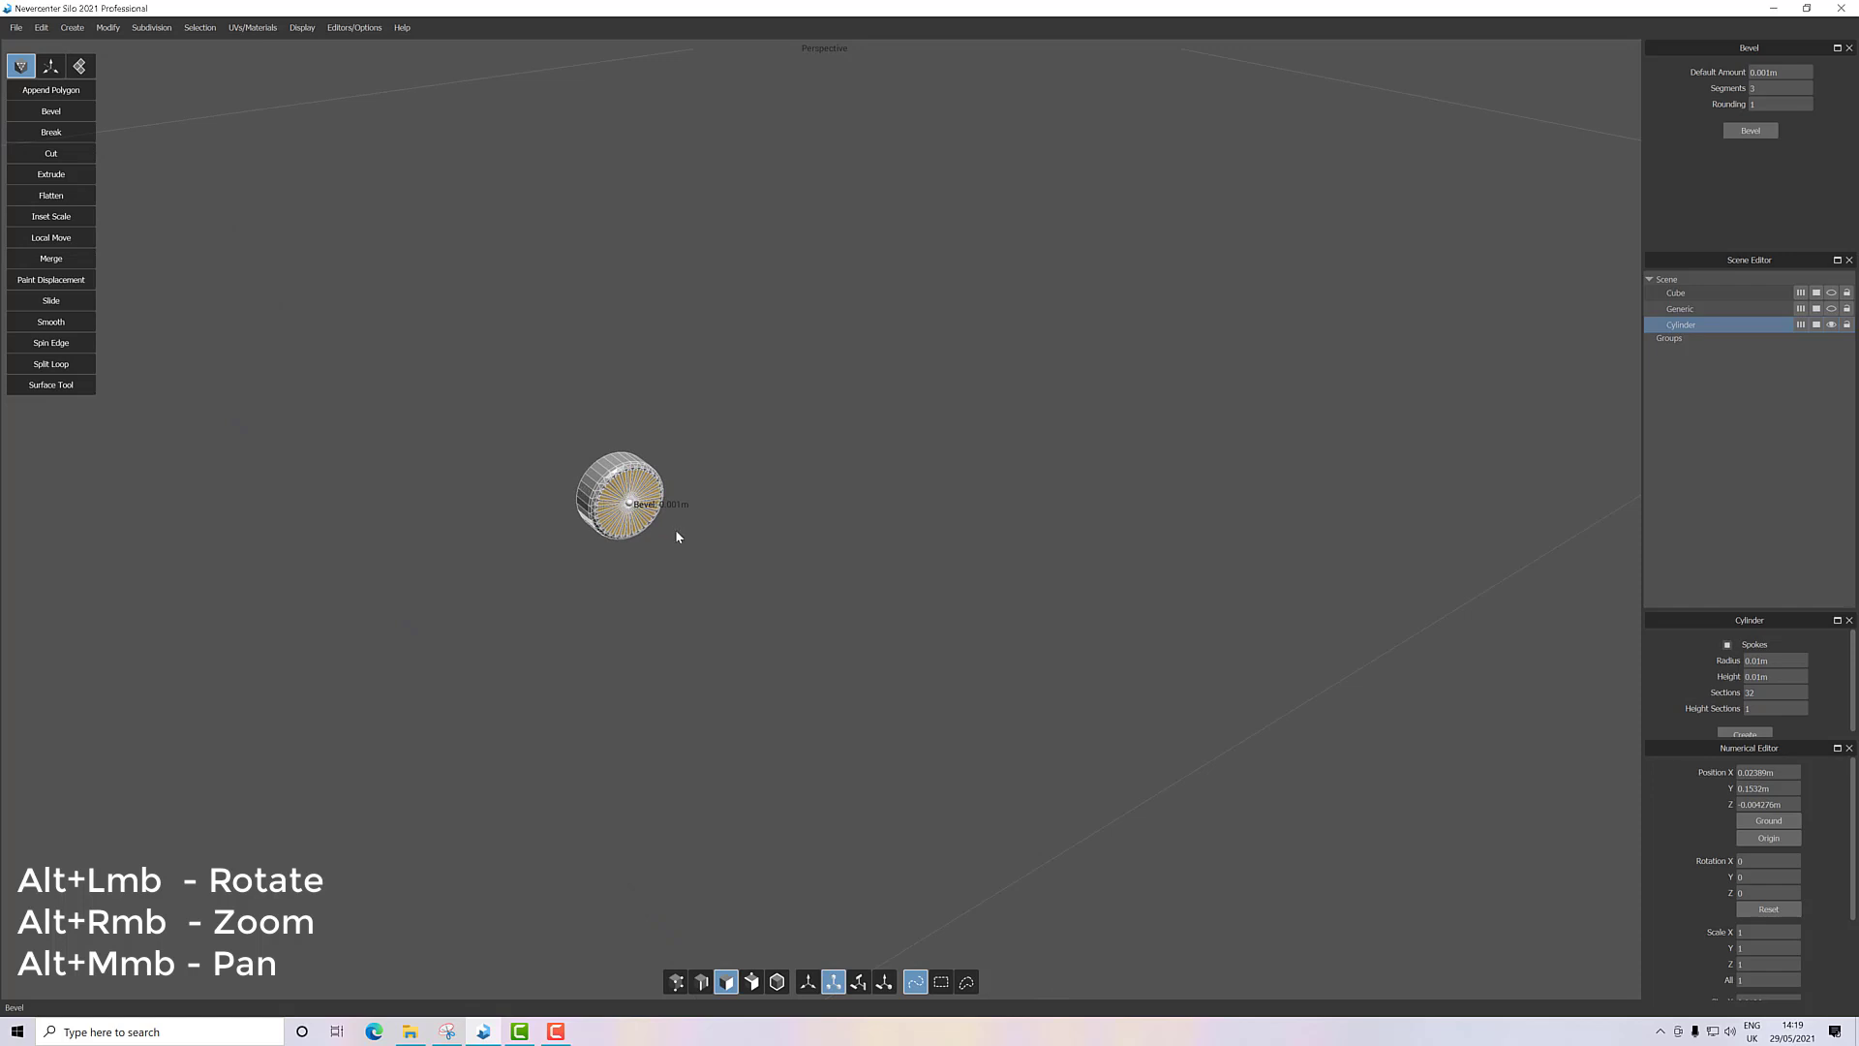
{"action": "right_click_drag", "start_coordinate": [676, 528], "coordinate": [635, 558], "text": "alt"}
{"action": "left_click_drag", "start_coordinate": [660, 543], "coordinate": [592, 446], "text": "alt"}
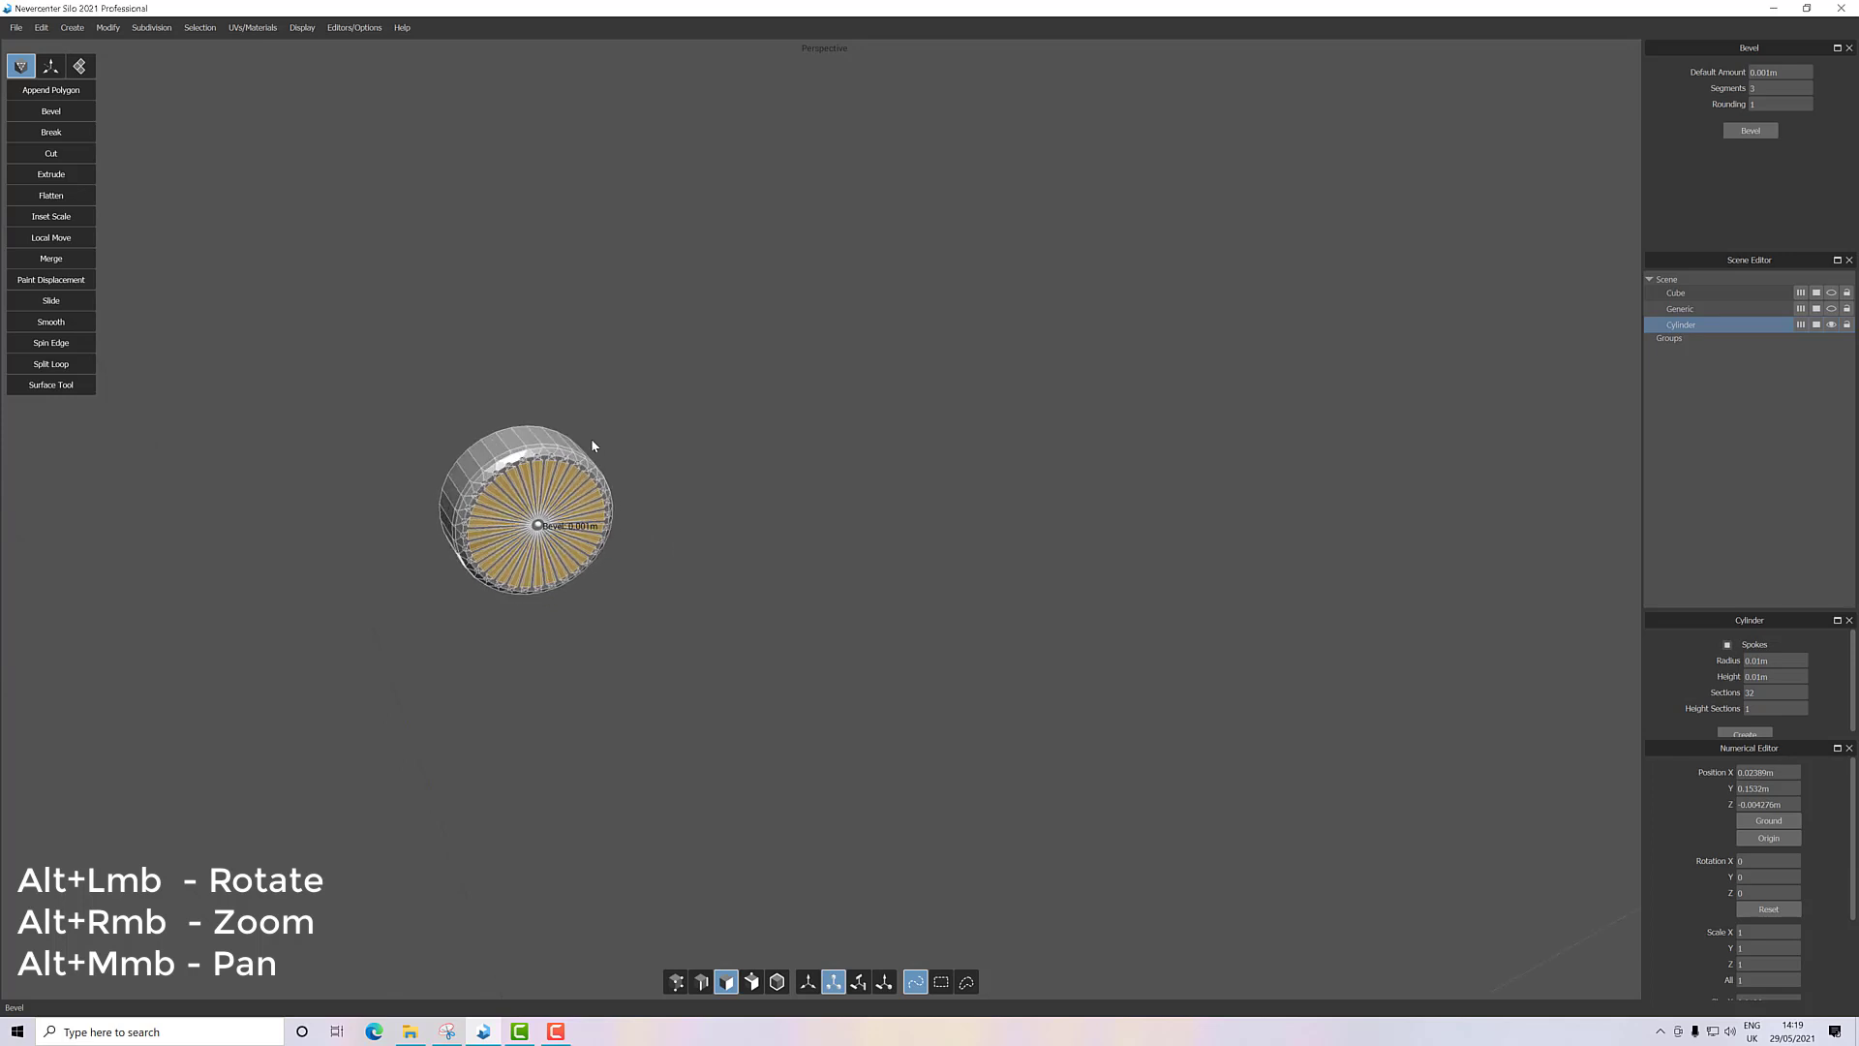
{"action": "key", "text": "Escape"}
{"action": "key", "text": "ctrl+z"}
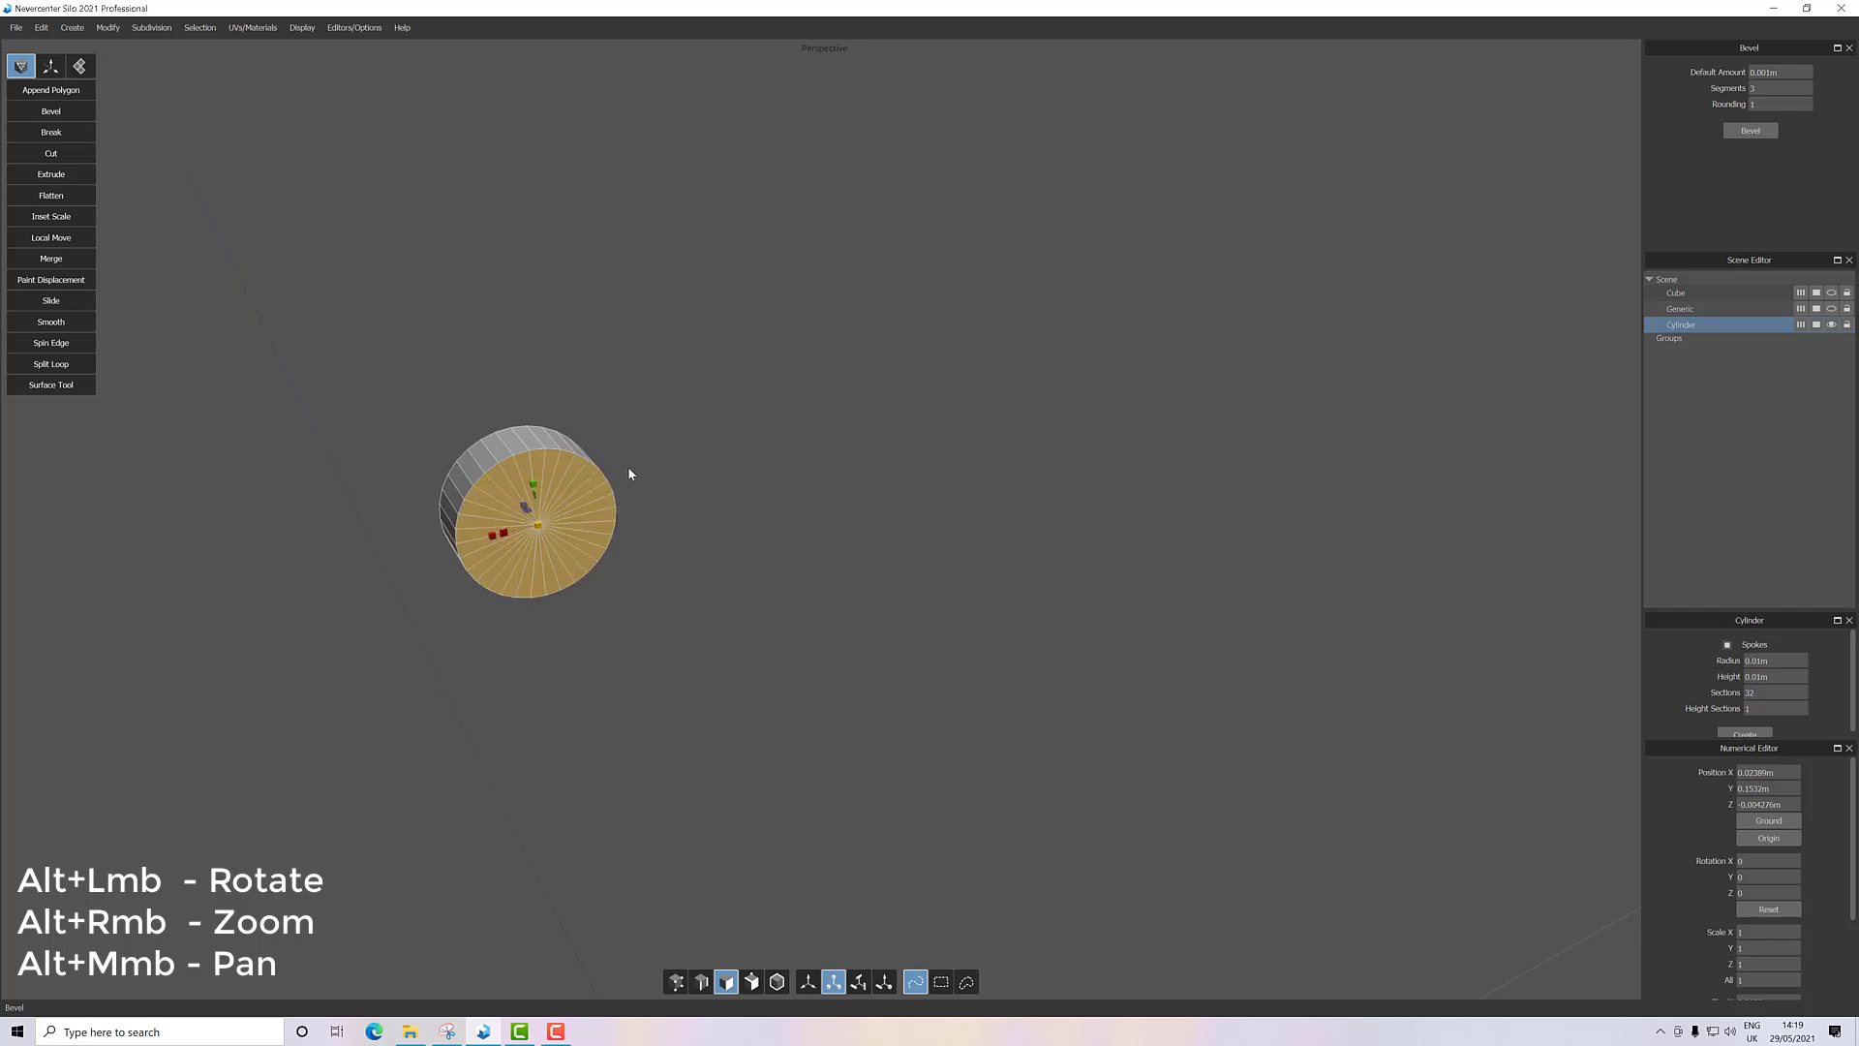
Delete the outer cap's triangular faces and fill the open edge loop with a single face.
{"action": "mouse_move", "coordinate": [635, 470]}
{"action": "left_mouse_down", "text": "alt"}
{"action": "mouse_move", "coordinate": [659, 482]}
{"action": "mouse_move", "coordinate": [518, 542]}
{"action": "mouse_move", "coordinate": [567, 496]}
{"action": "left_mouse_up", "text": "alt"}
{"action": "key", "text": "Delete"}
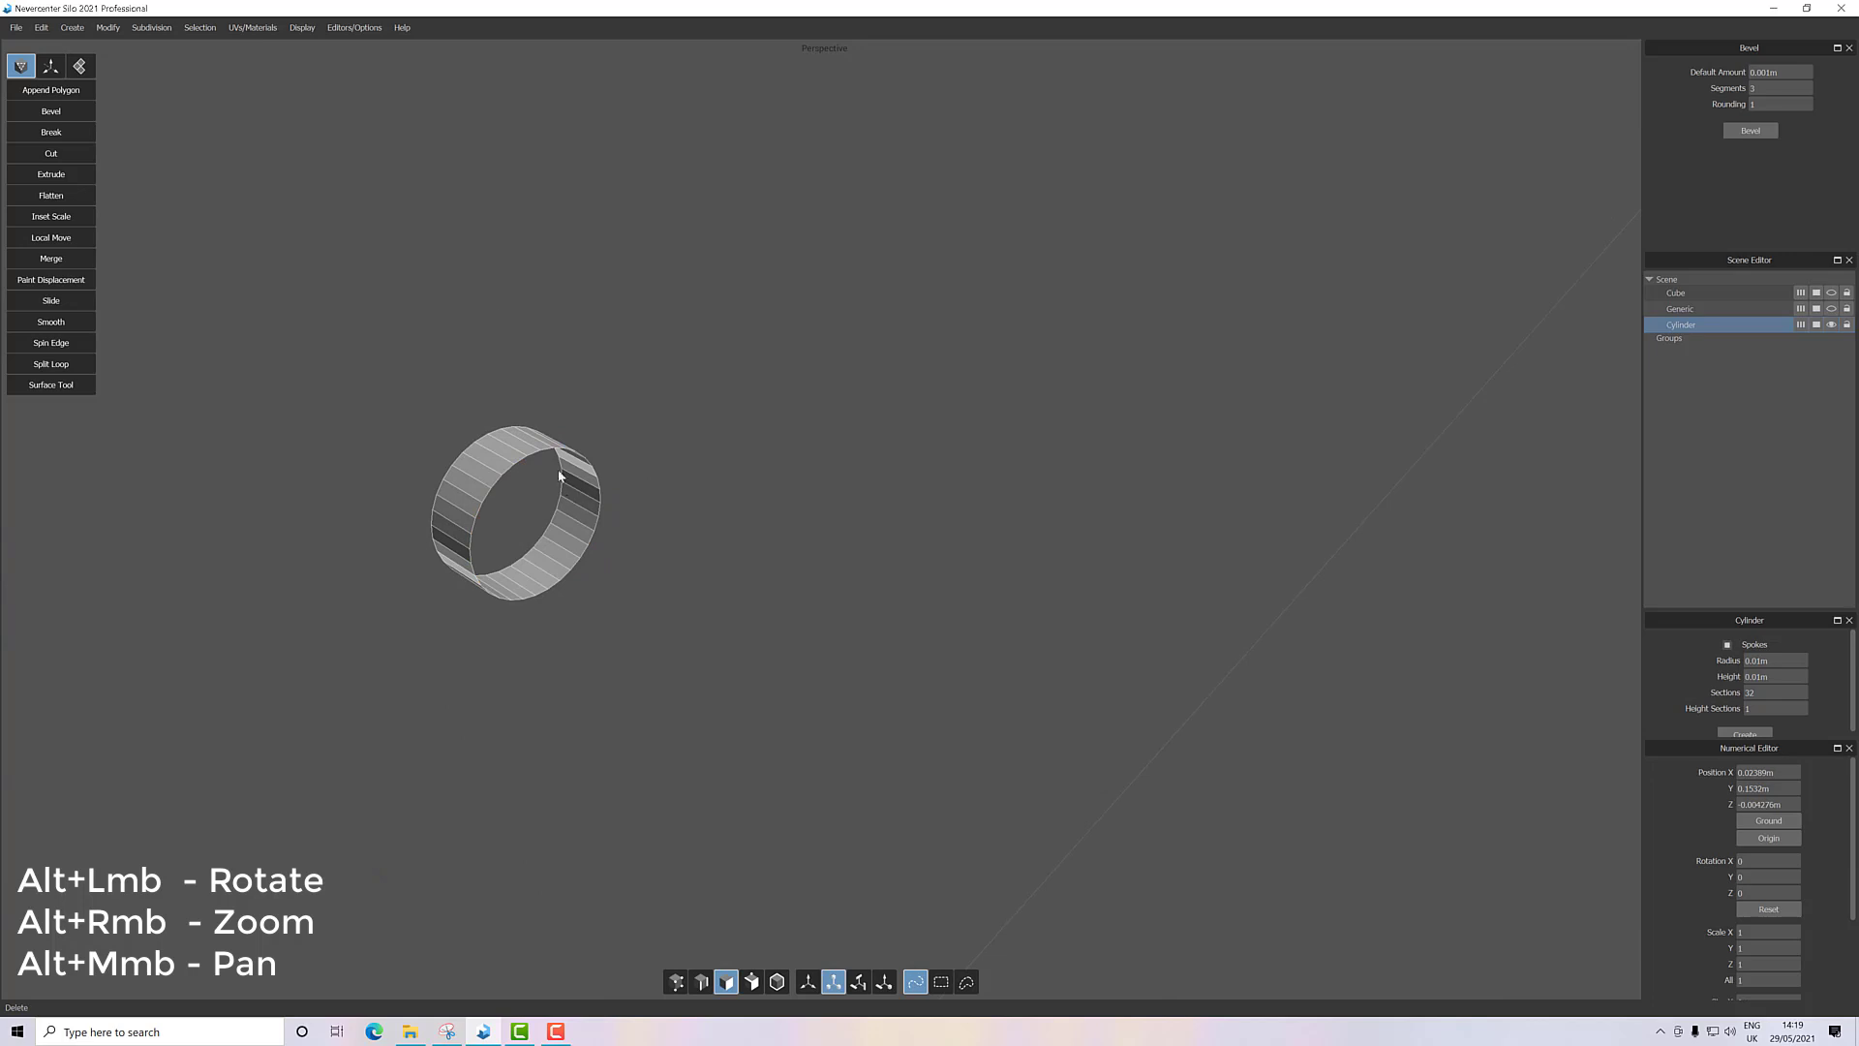
{"action": "left_click", "coordinate": [701, 981]}
{"action": "double_click", "coordinate": [593, 538]}
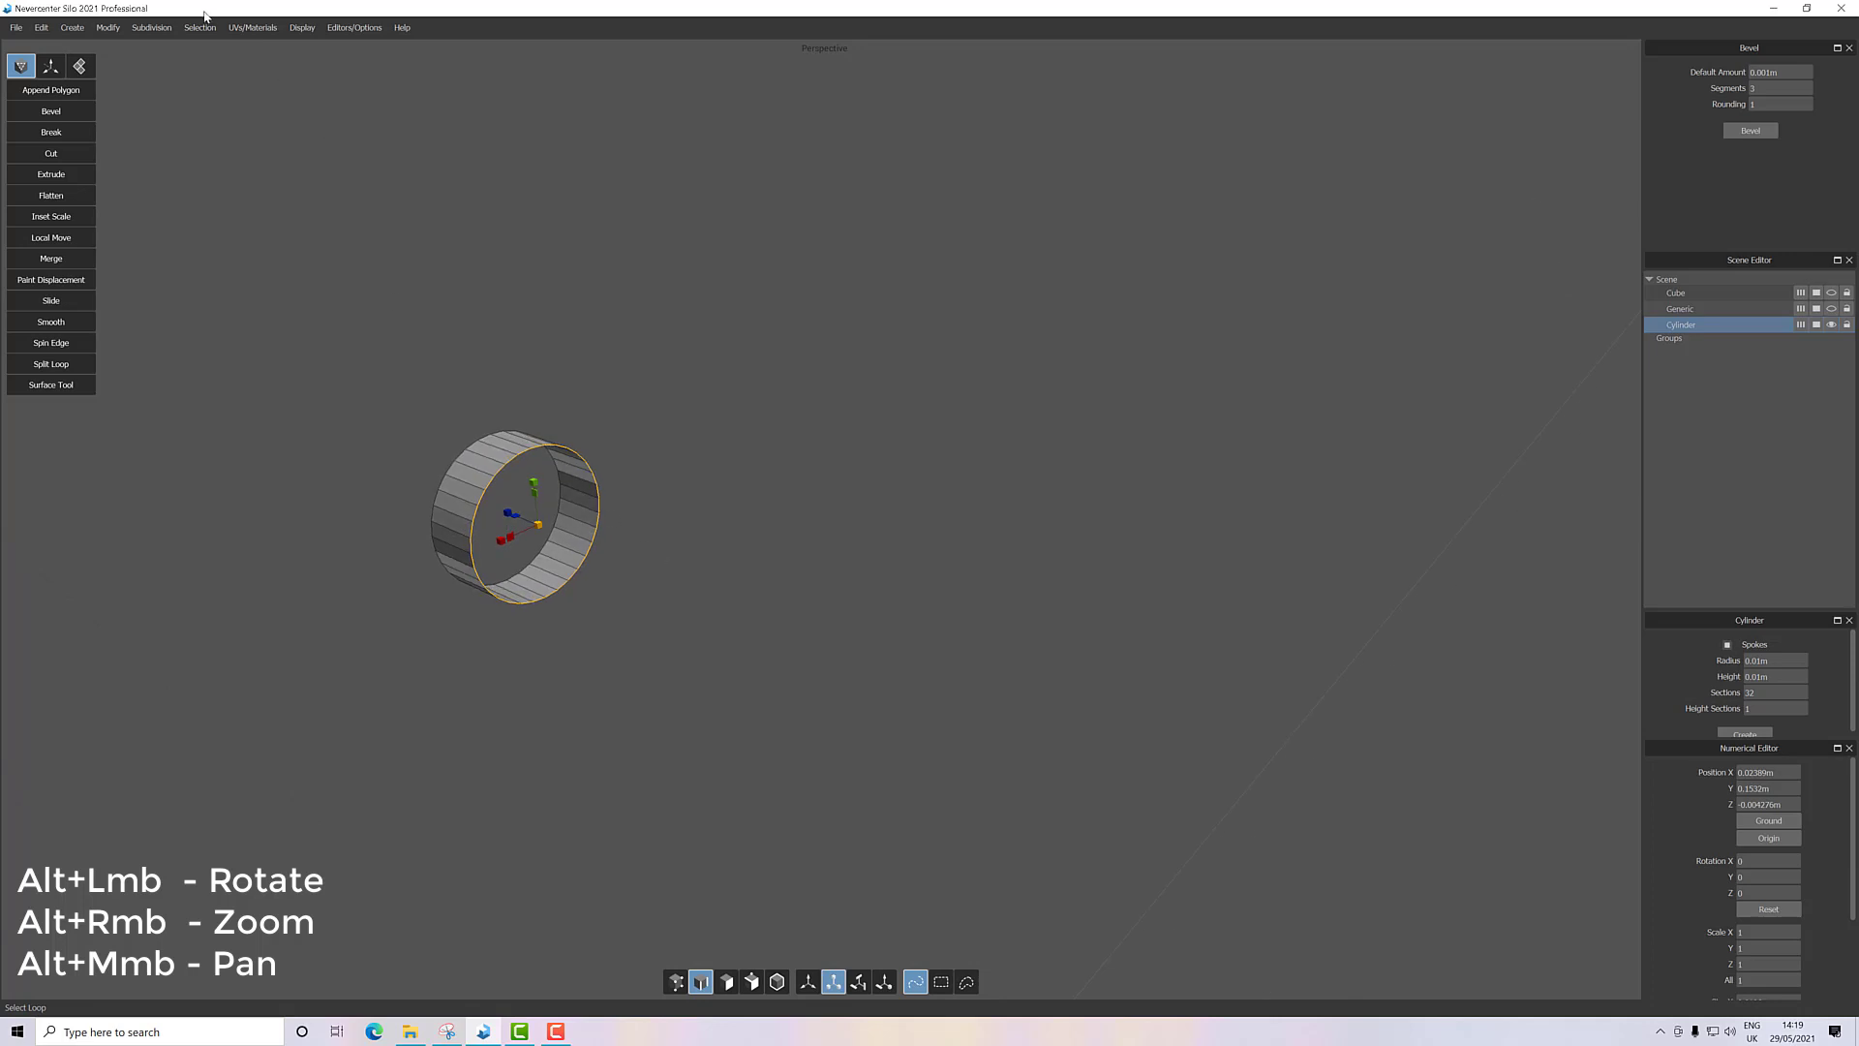
{"action": "left_click", "coordinate": [108, 27]}
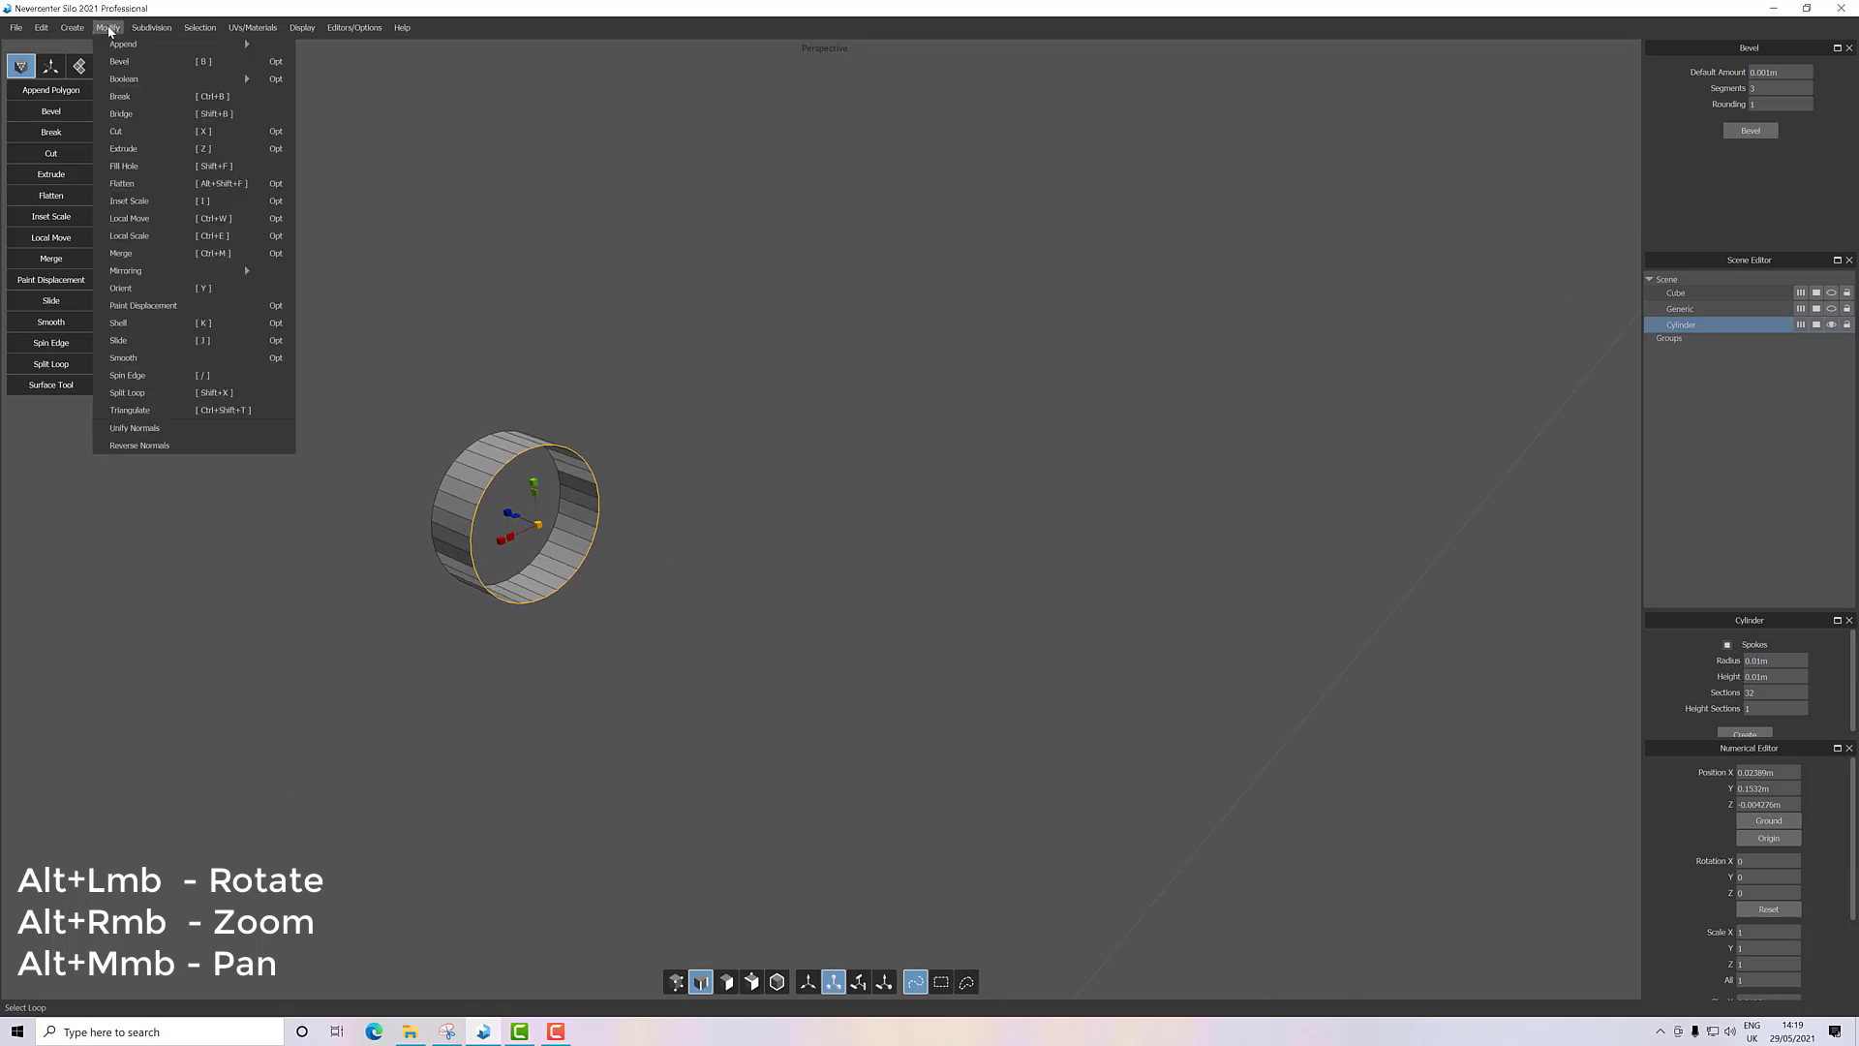
{"action": "left_click", "coordinate": [141, 165]}
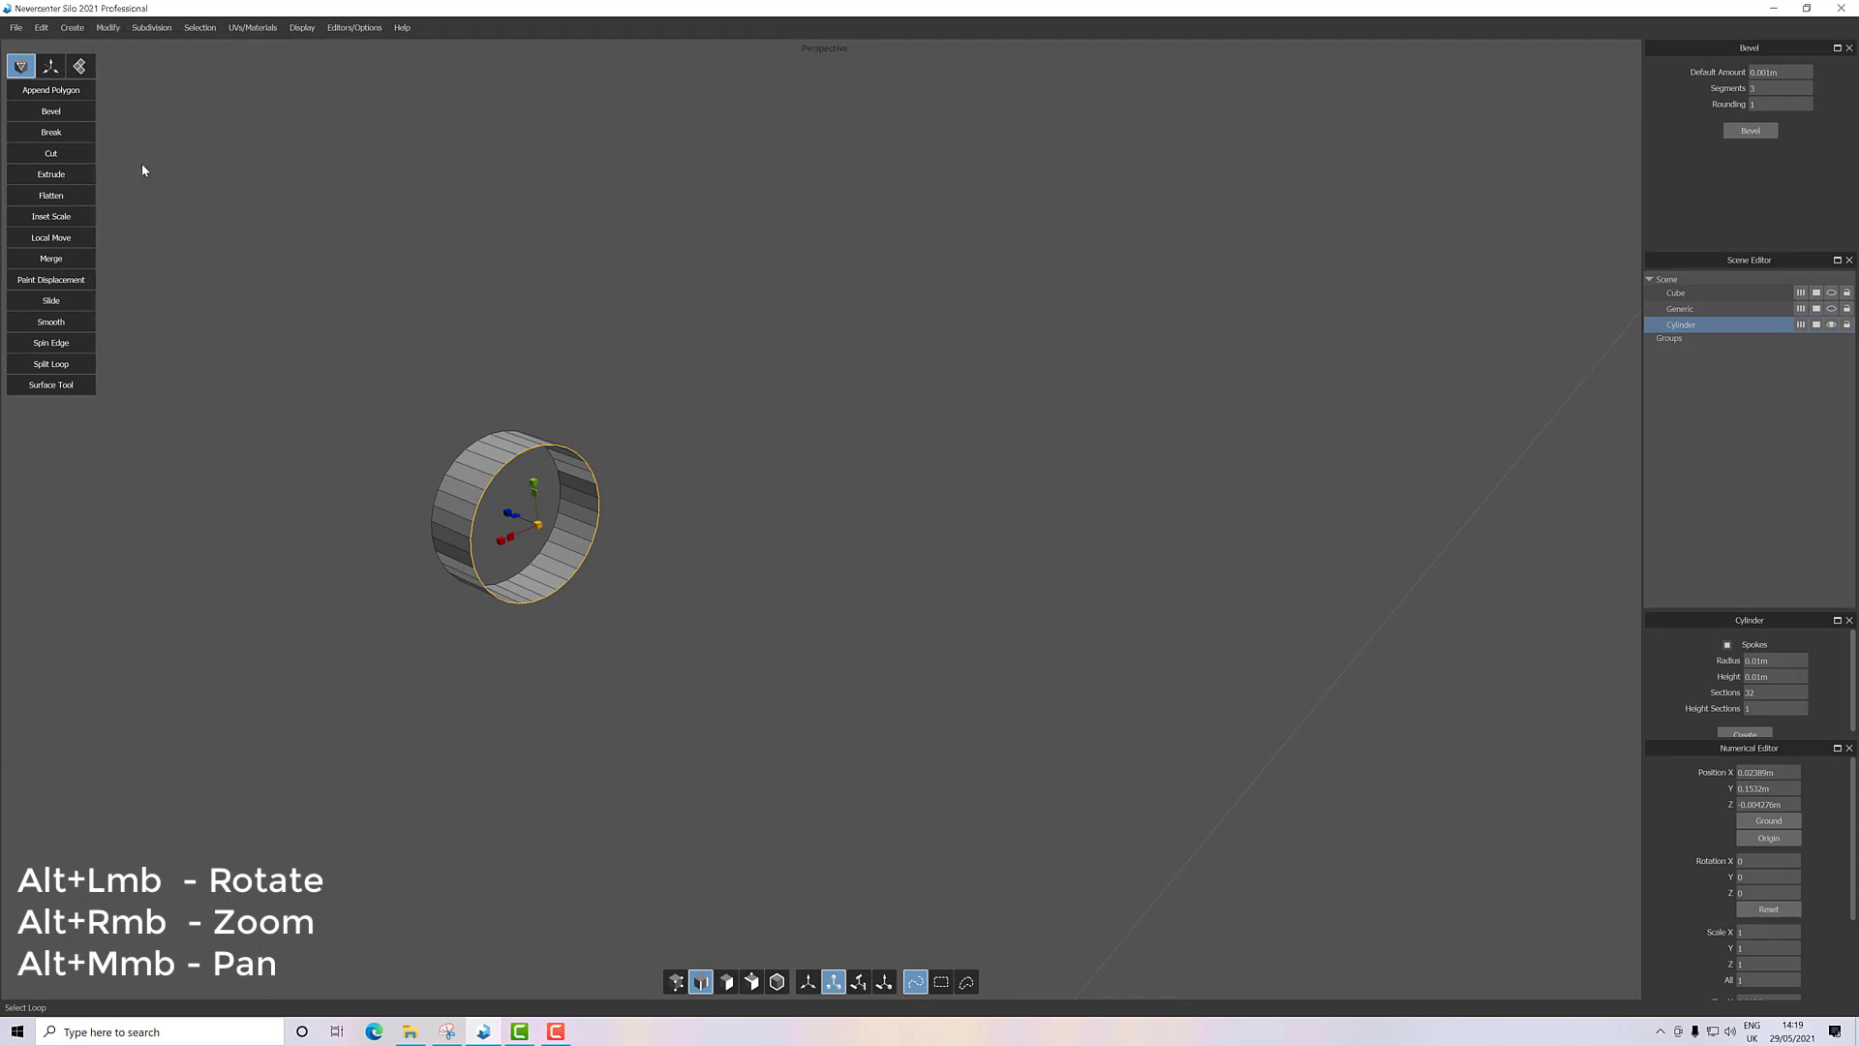
Bevel the cylinder's new single-face outer cap to give it a narrow rounded rim.
{"action": "left_click", "coordinate": [726, 981]}
{"action": "left_click", "coordinate": [554, 548]}
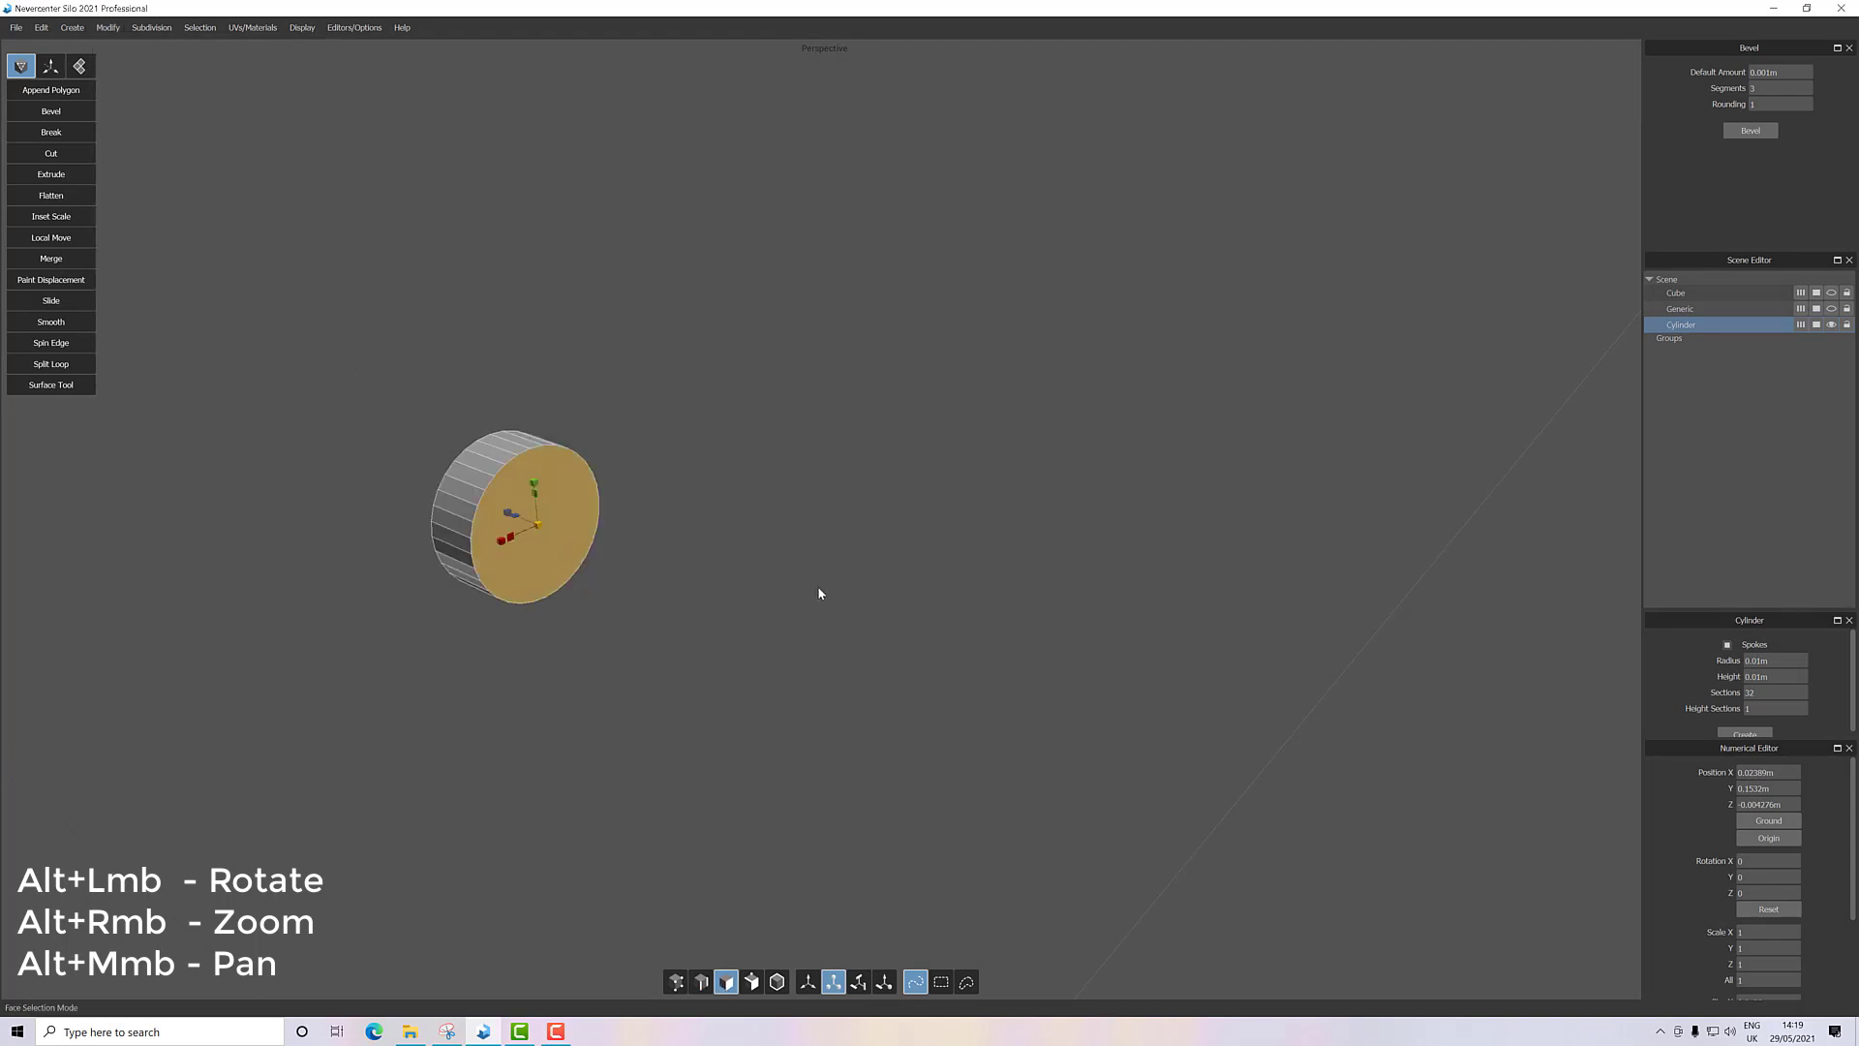
{"action": "left_click_drag", "start_coordinate": [818, 588], "coordinate": [780, 554], "text": "alt"}
{"action": "left_click", "coordinate": [58, 116]}
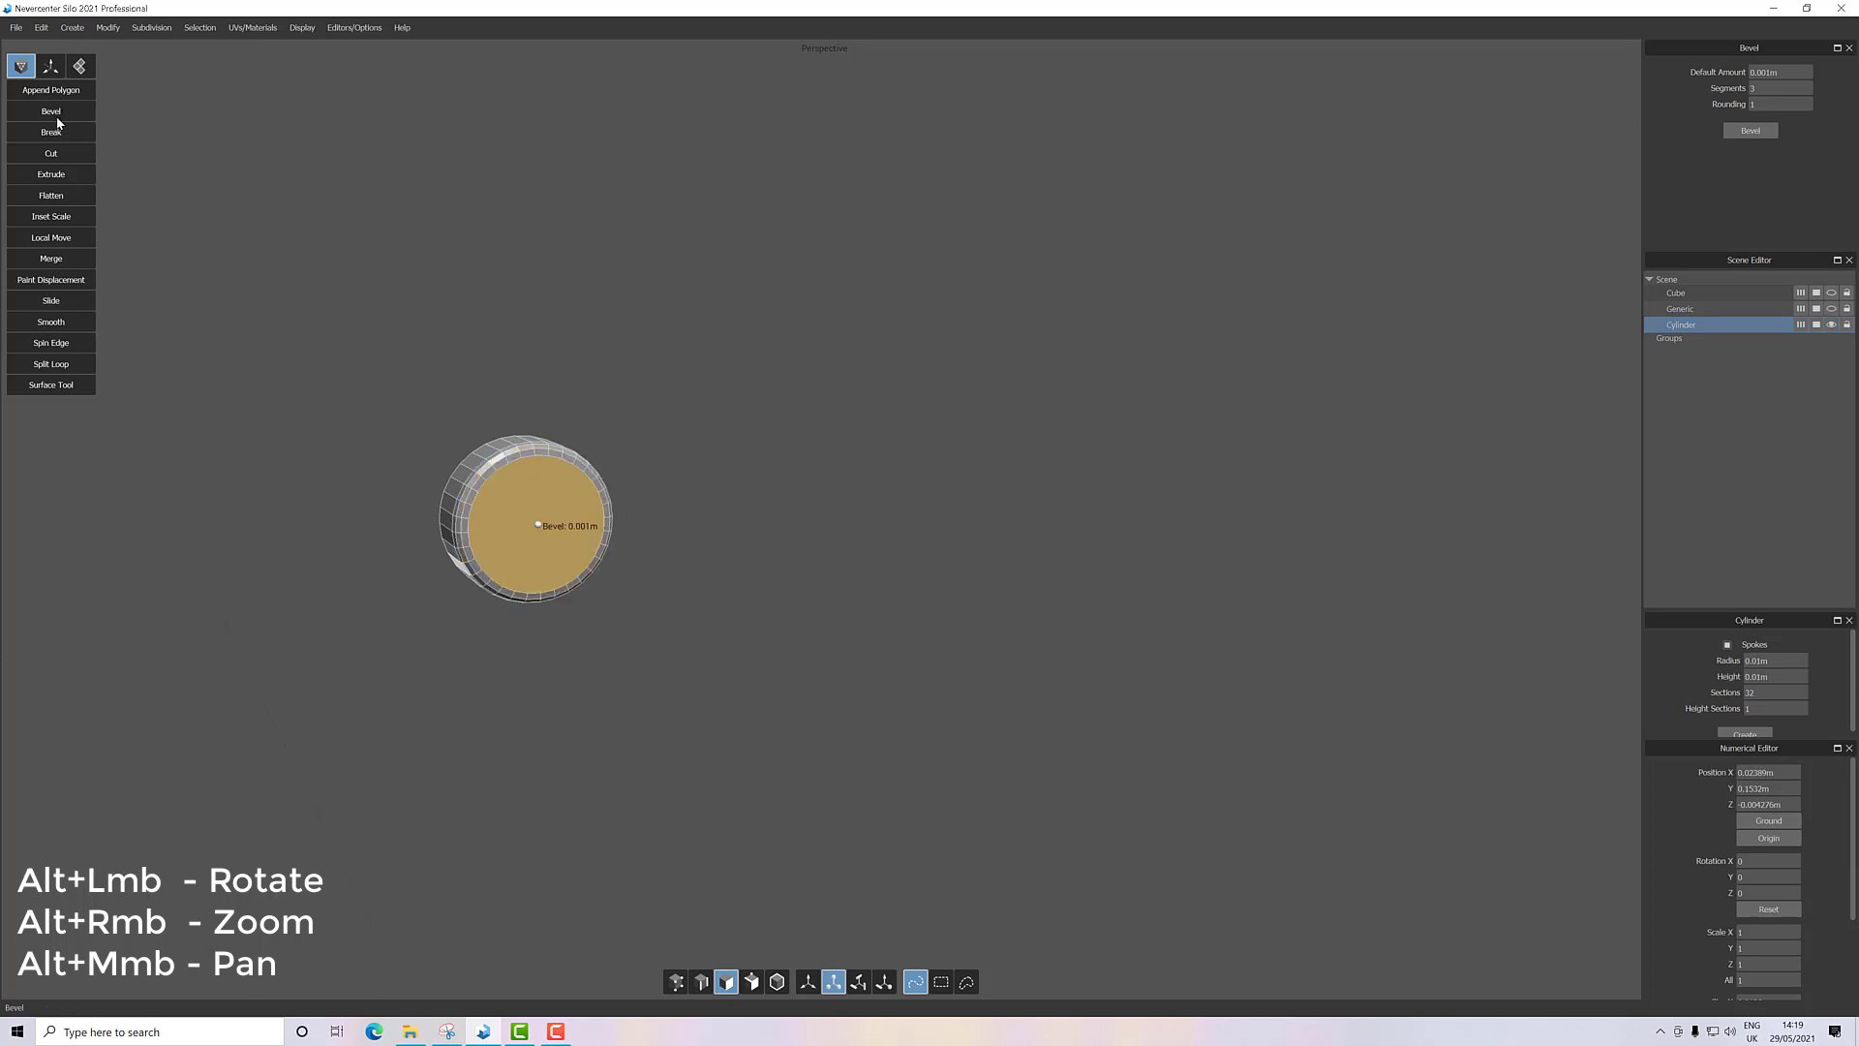
{"action": "mouse_move", "coordinate": [491, 462]}
{"action": "left_mouse_down", "text": "alt"}
{"action": "mouse_move", "coordinate": [548, 527]}
{"action": "mouse_move", "coordinate": [528, 523]}
{"action": "mouse_move", "coordinate": [527, 461]}
{"action": "mouse_move", "coordinate": [525, 542]}
{"action": "mouse_move", "coordinate": [596, 543]}
{"action": "mouse_move", "coordinate": [558, 534]}
{"action": "mouse_move", "coordinate": [595, 515]}
{"action": "left_mouse_up", "text": "alt"}
Apply a second bevel to the outer cap face from the bevel options and adjust it freehand to a narrow ring.
{"action": "key", "text": "t"}
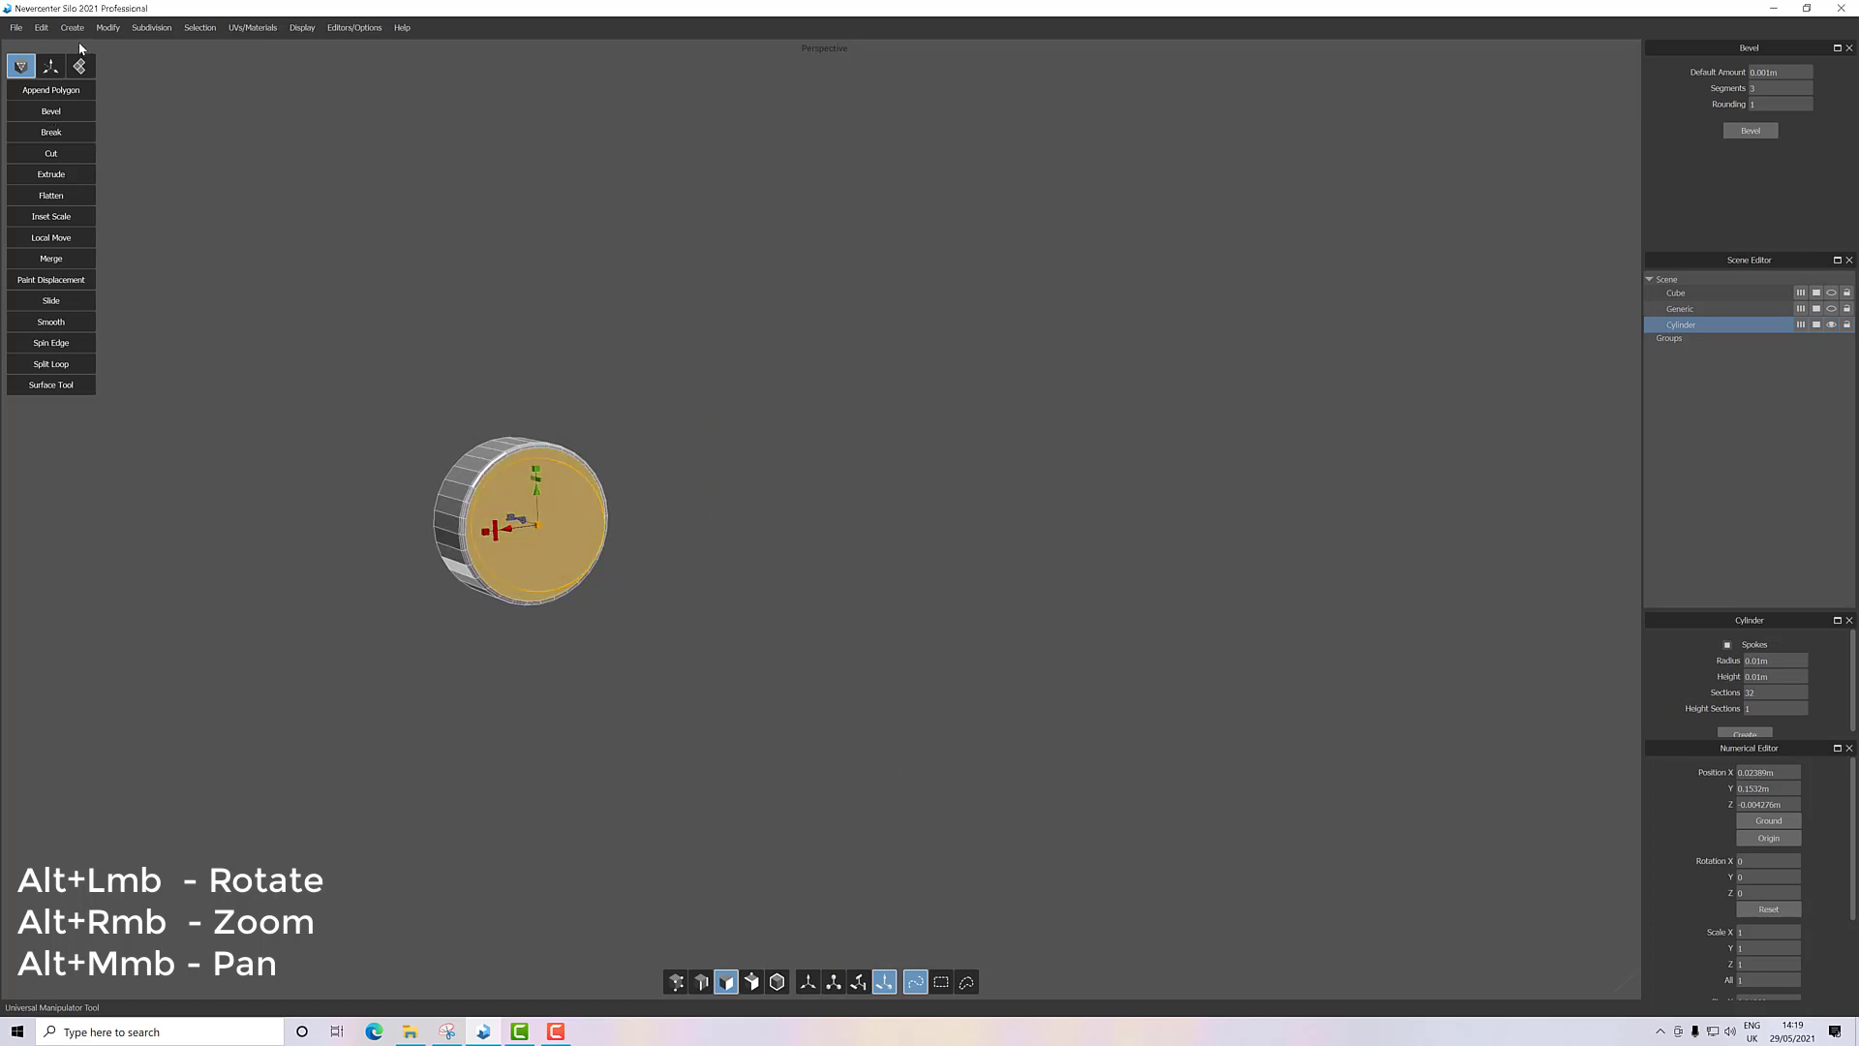
{"action": "left_click", "coordinate": [110, 29]}
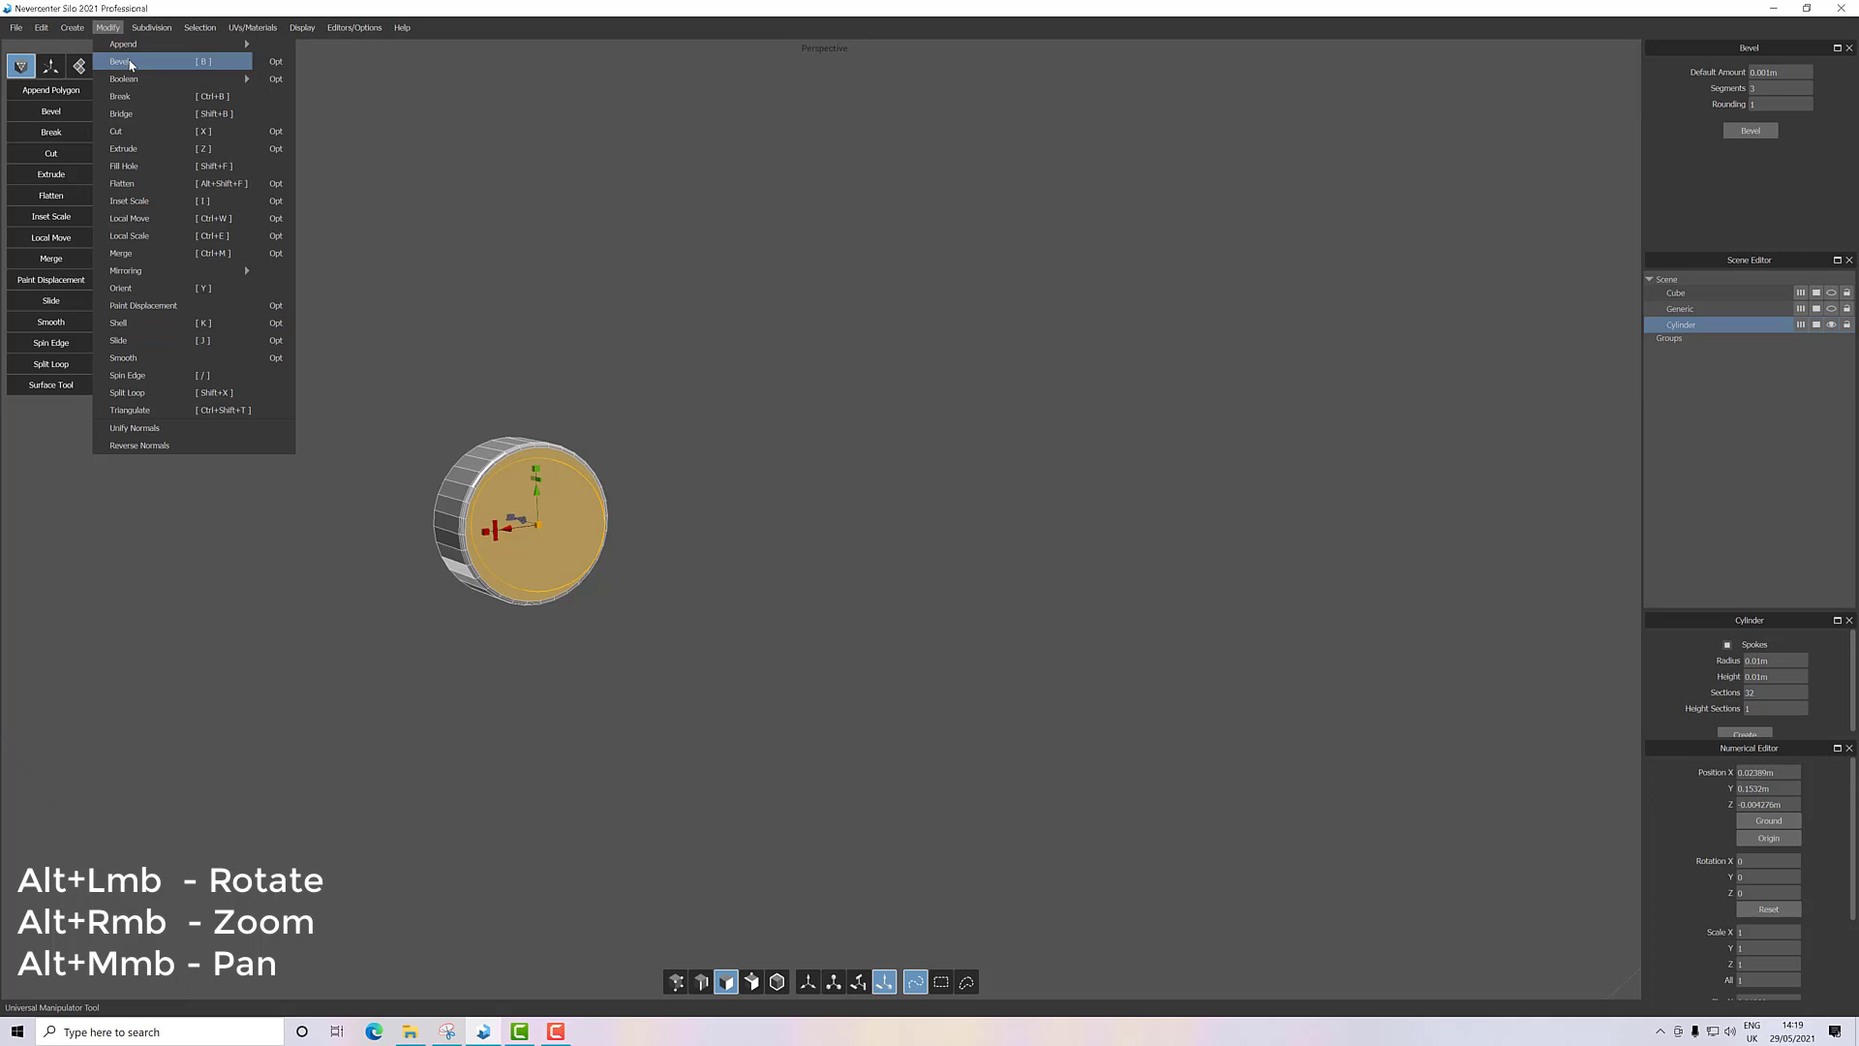
{"action": "left_click", "coordinate": [273, 62]}
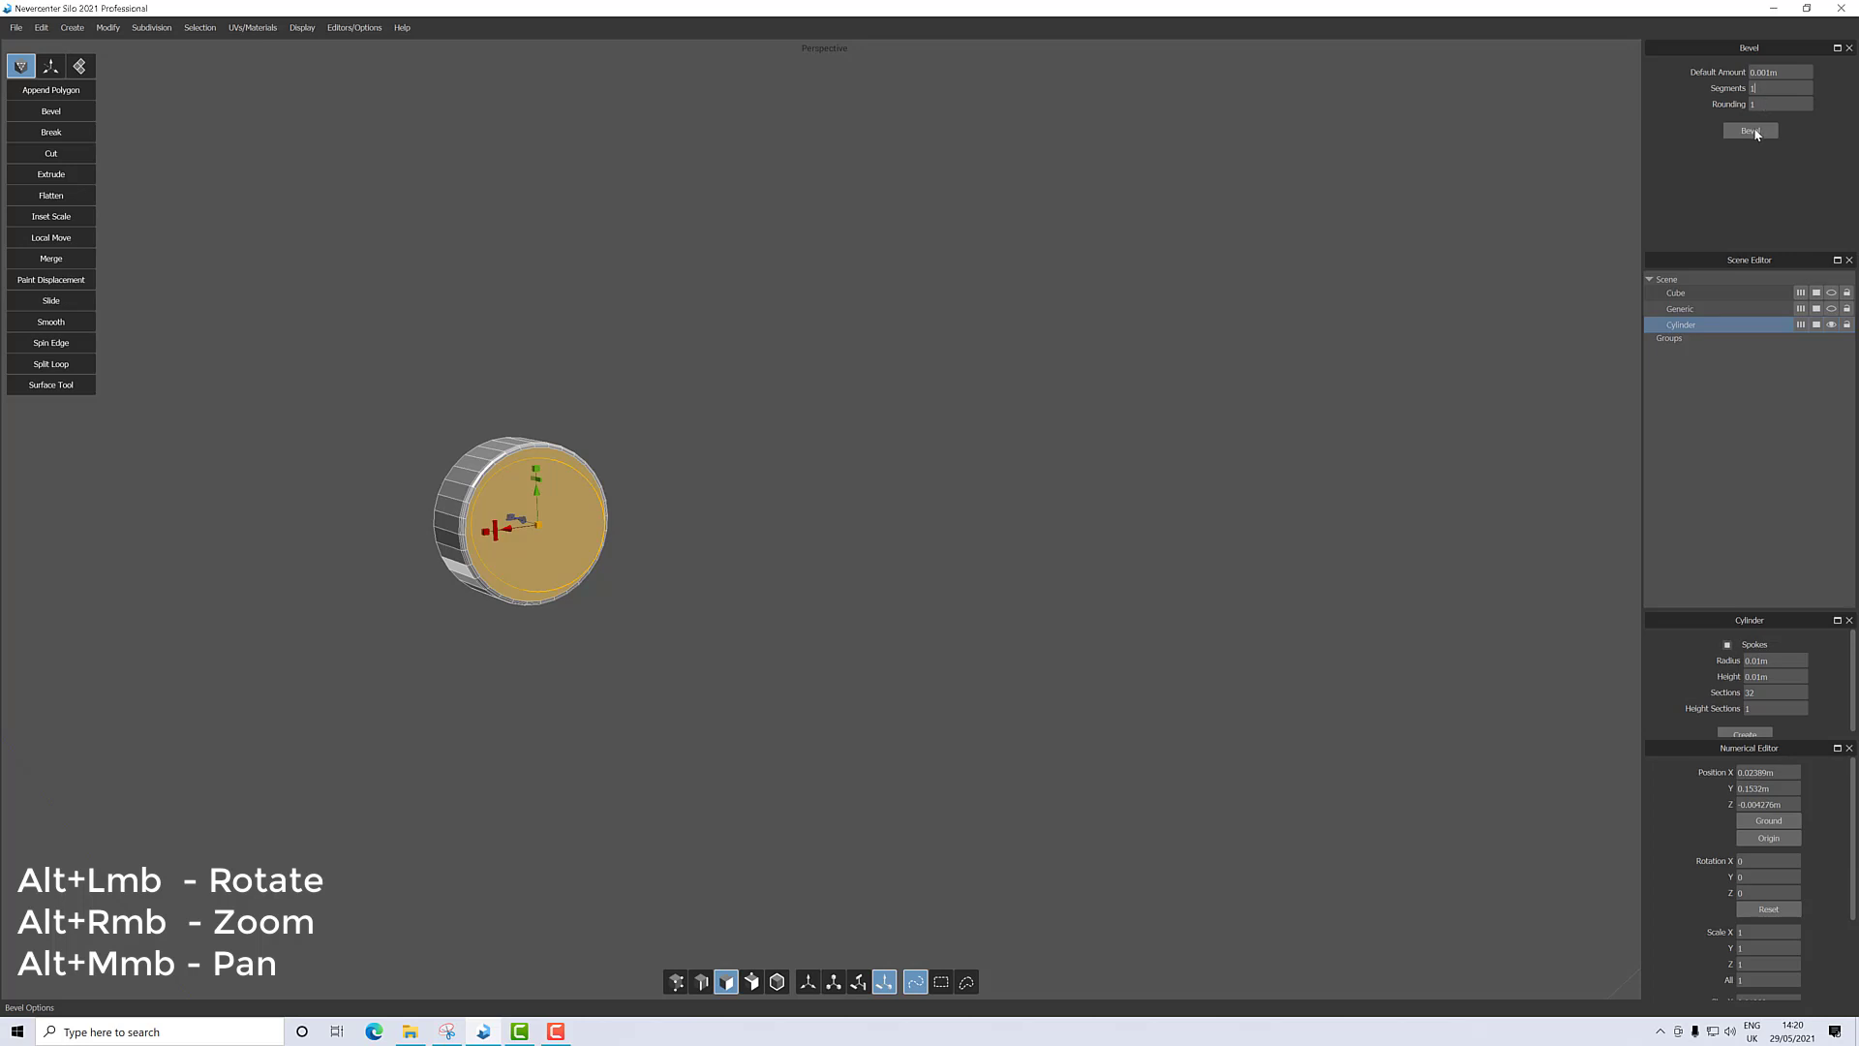
{"action": "left_click", "coordinate": [1751, 131]}
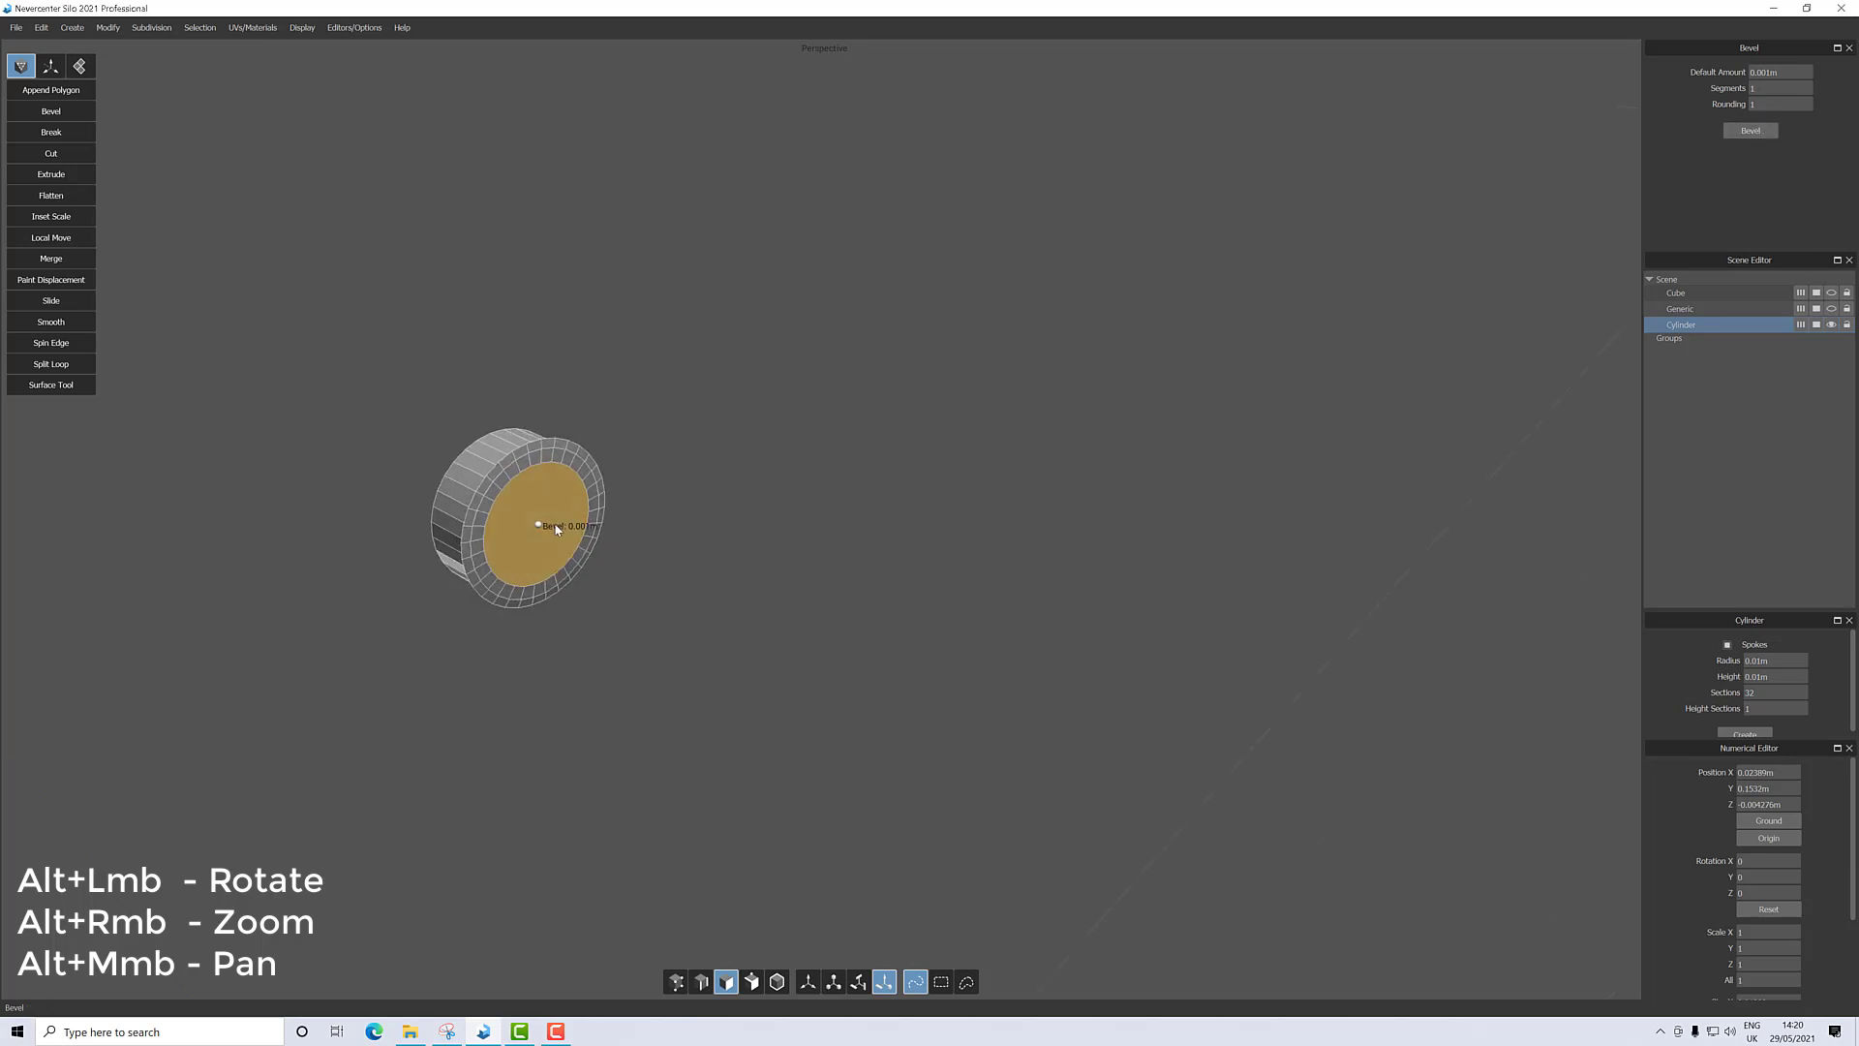
{"action": "left_click_drag", "start_coordinate": [539, 524], "coordinate": [500, 520]}
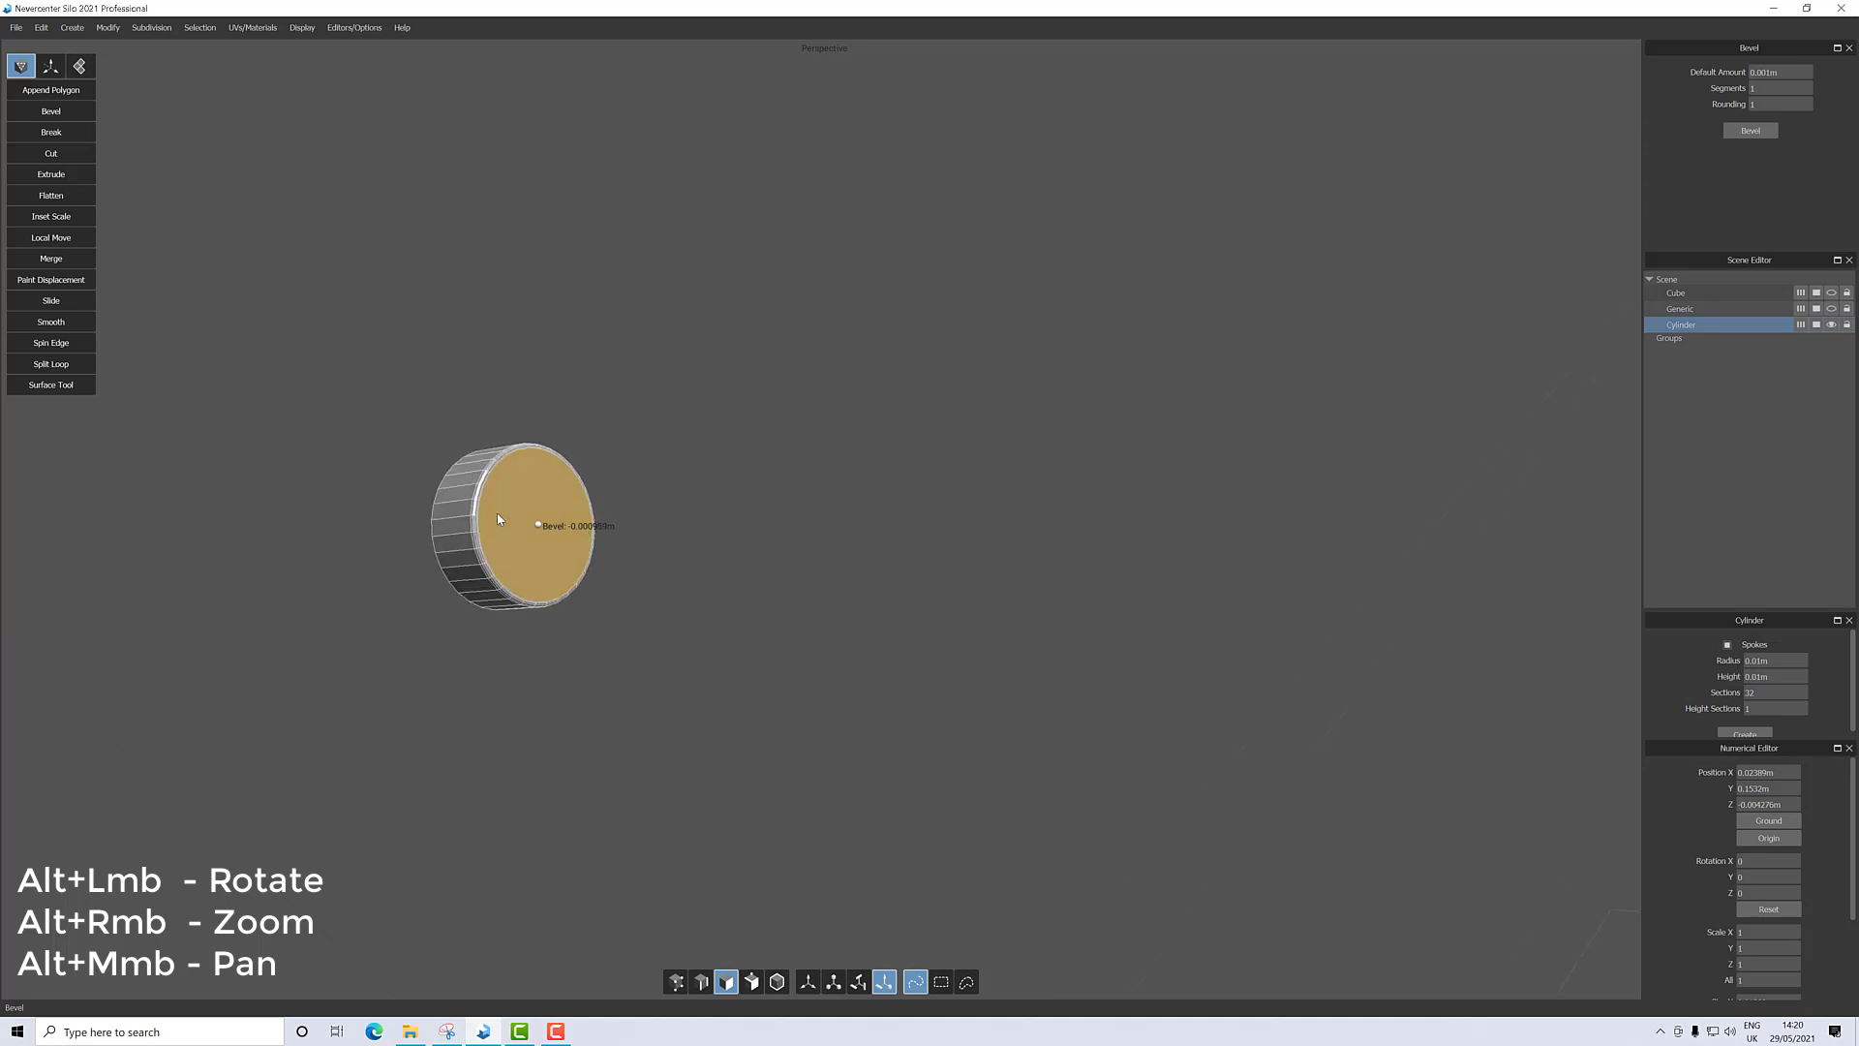
{"action": "right_click", "coordinate": [633, 561]}
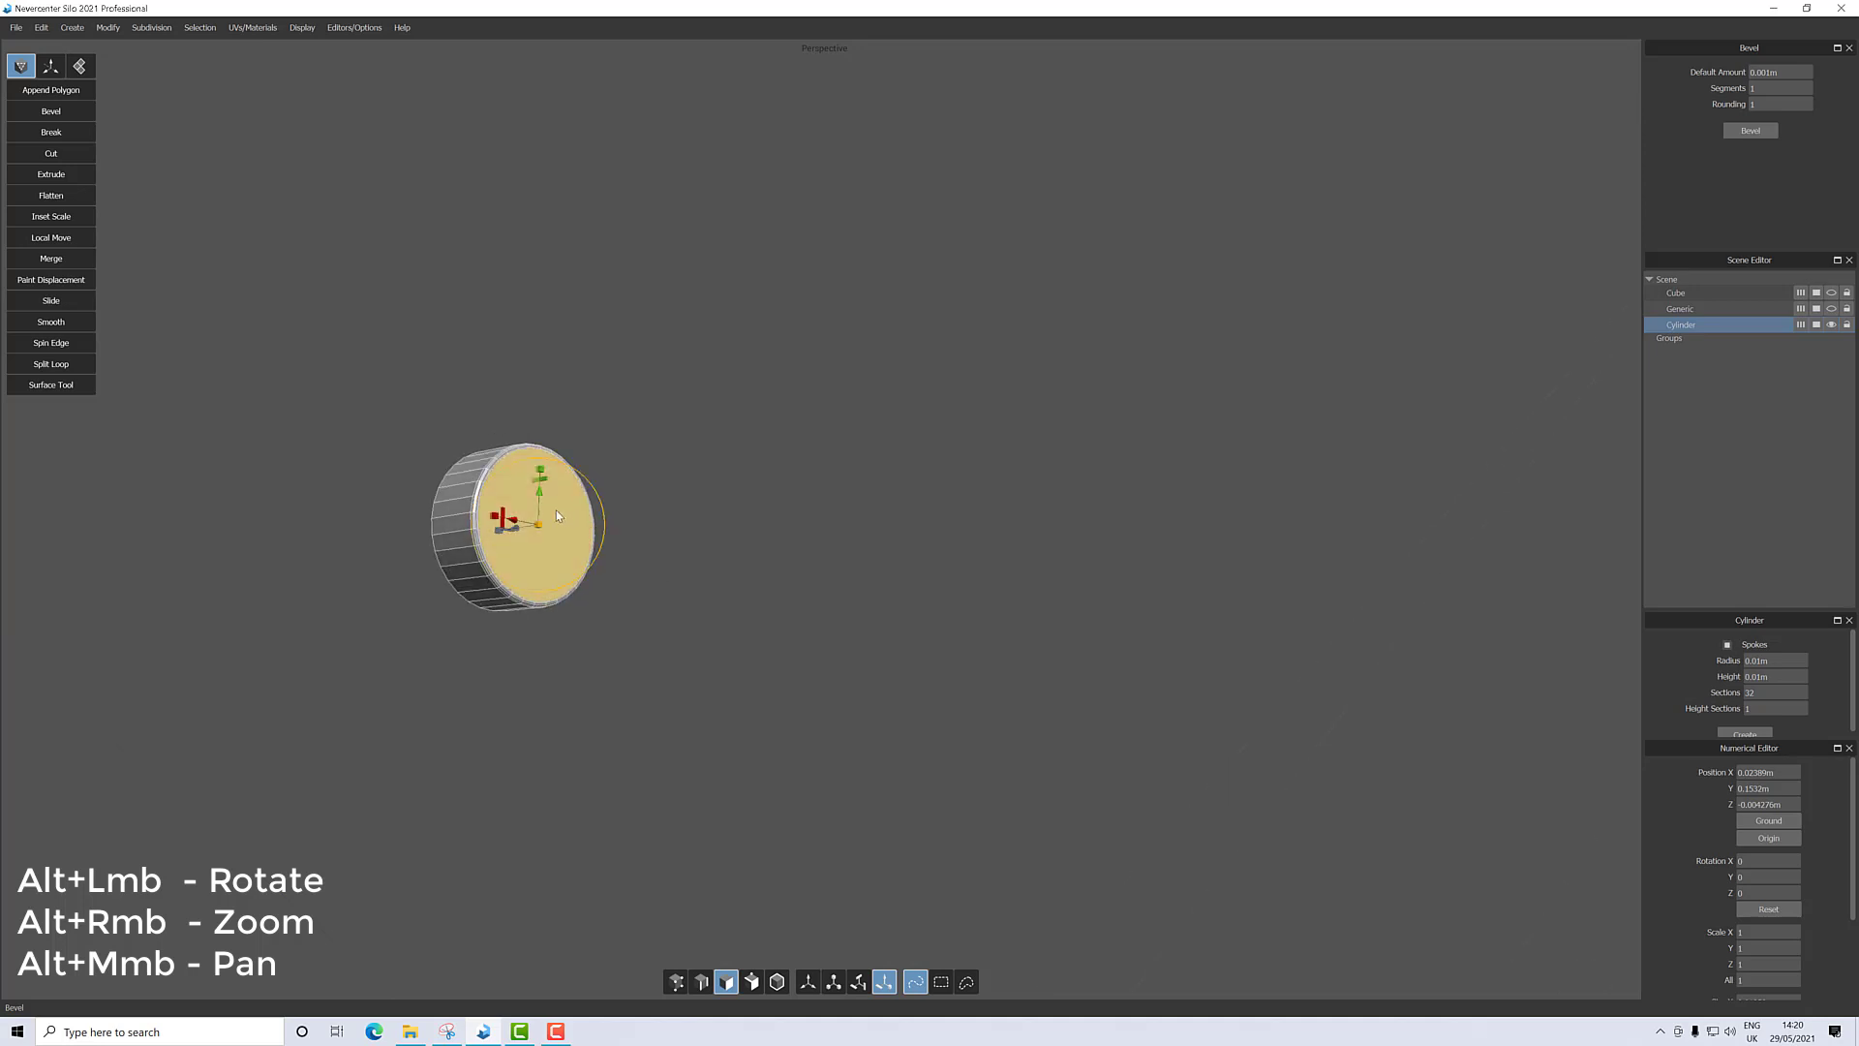
Scale down the outer cap's inner face to leave a wide flat ring around it.
{"action": "left_click_drag", "start_coordinate": [543, 510], "coordinate": [581, 505], "text": "alt"}
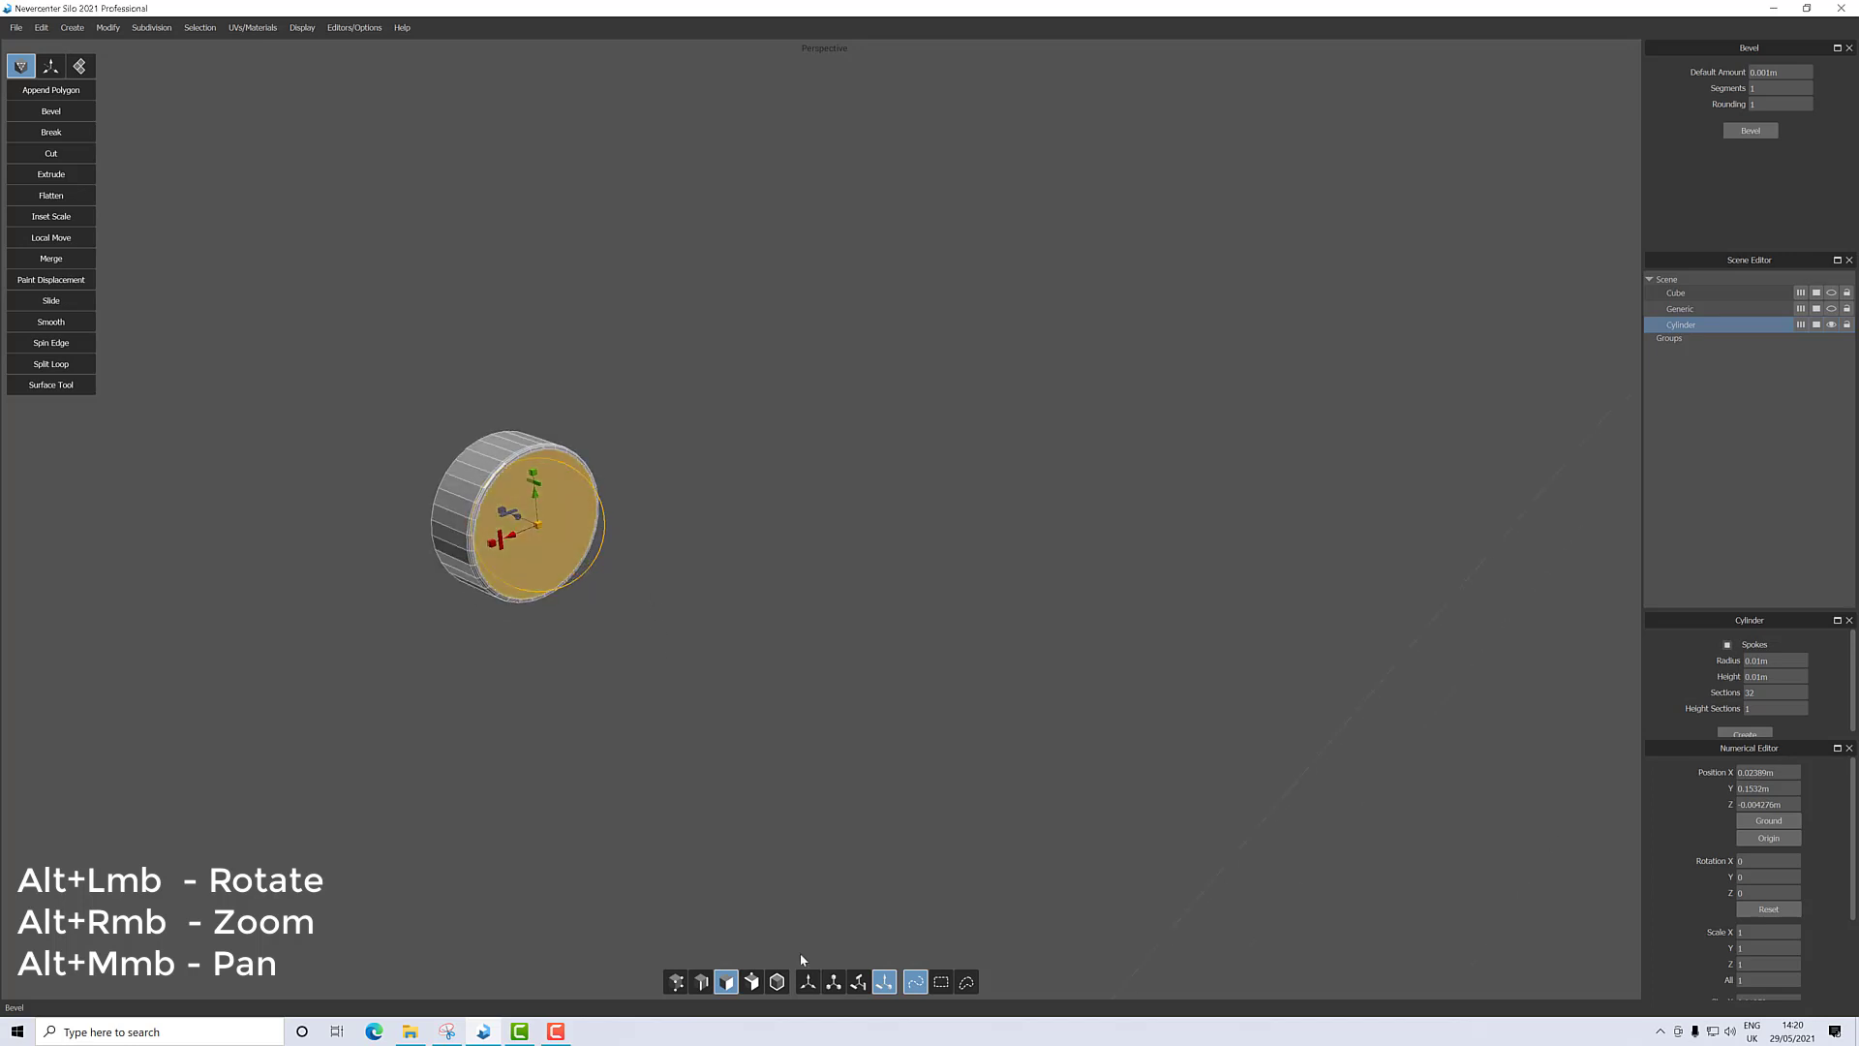
{"action": "left_click", "coordinate": [833, 981]}
{"action": "left_click_drag", "start_coordinate": [753, 626], "coordinate": [622, 519], "text": "alt"}
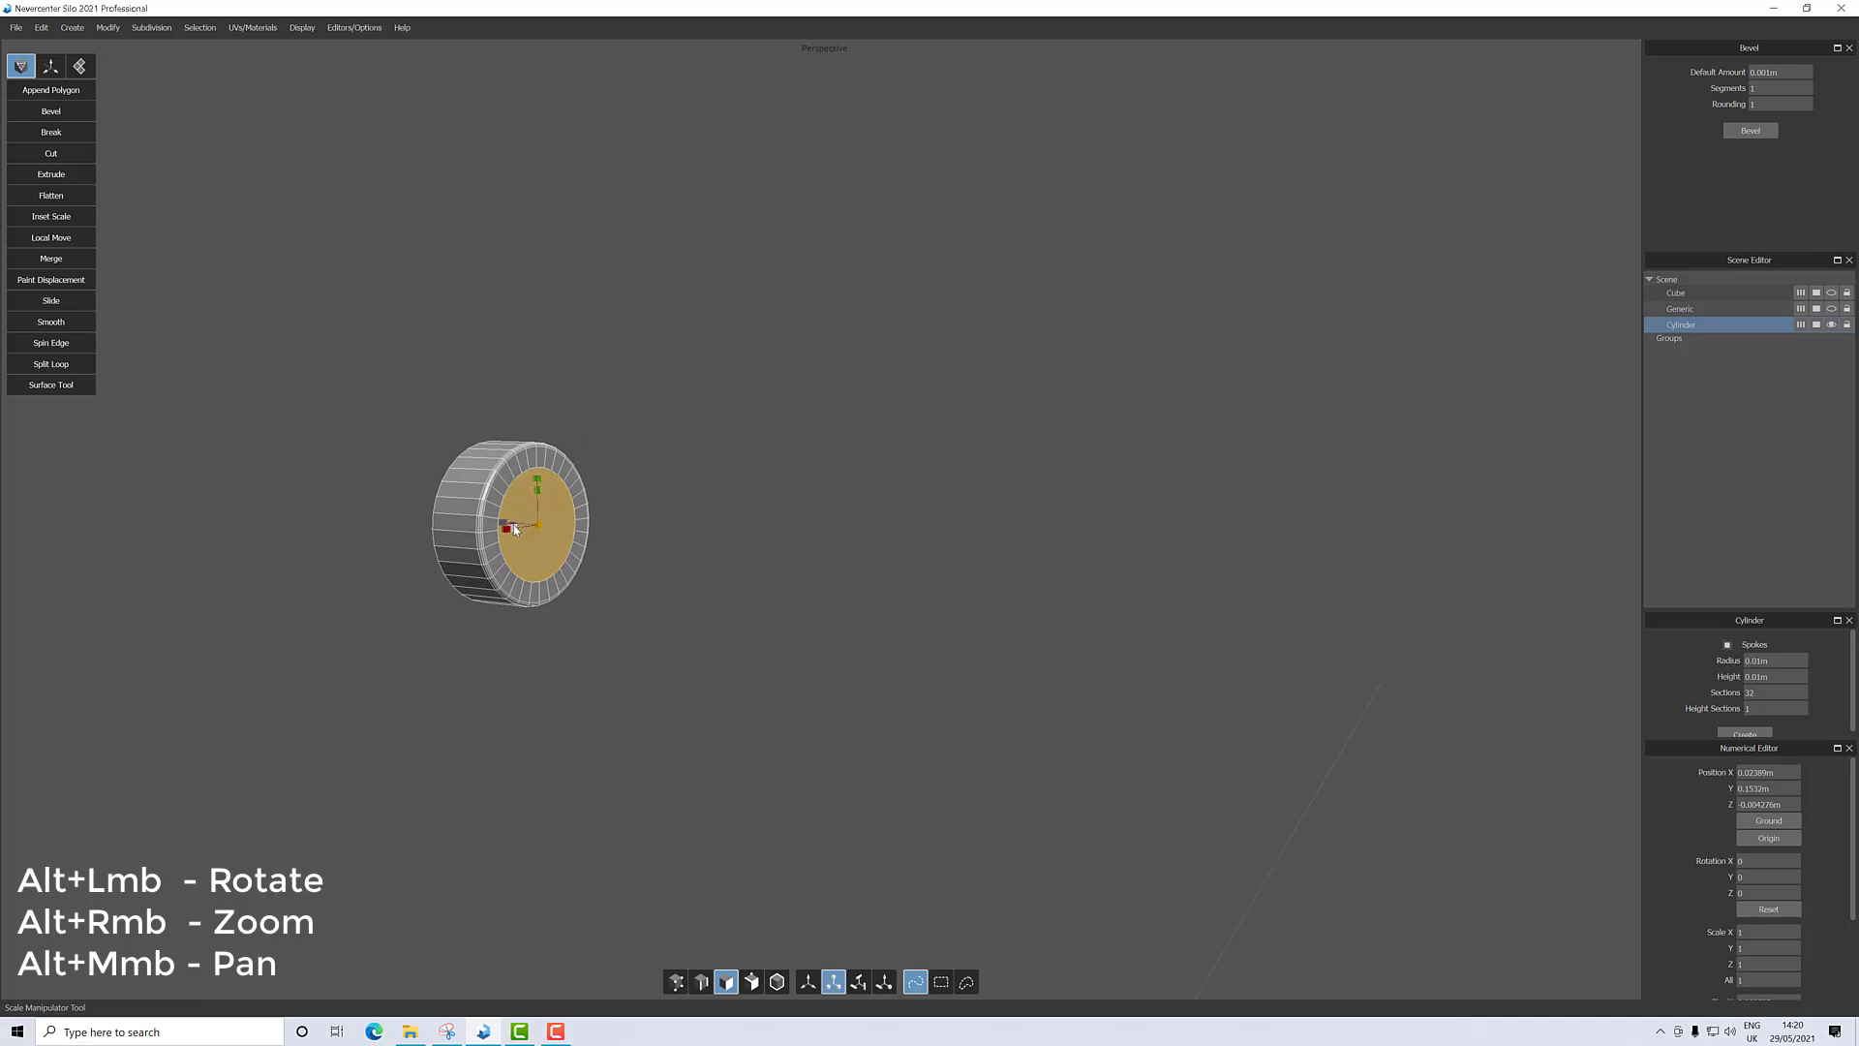
{"action": "left_click_drag", "start_coordinate": [506, 527], "coordinate": [511, 531]}
Extrude the cap's inner face inward freehand to form a shallow circular recess.
{"action": "left_click", "coordinate": [107, 27]}
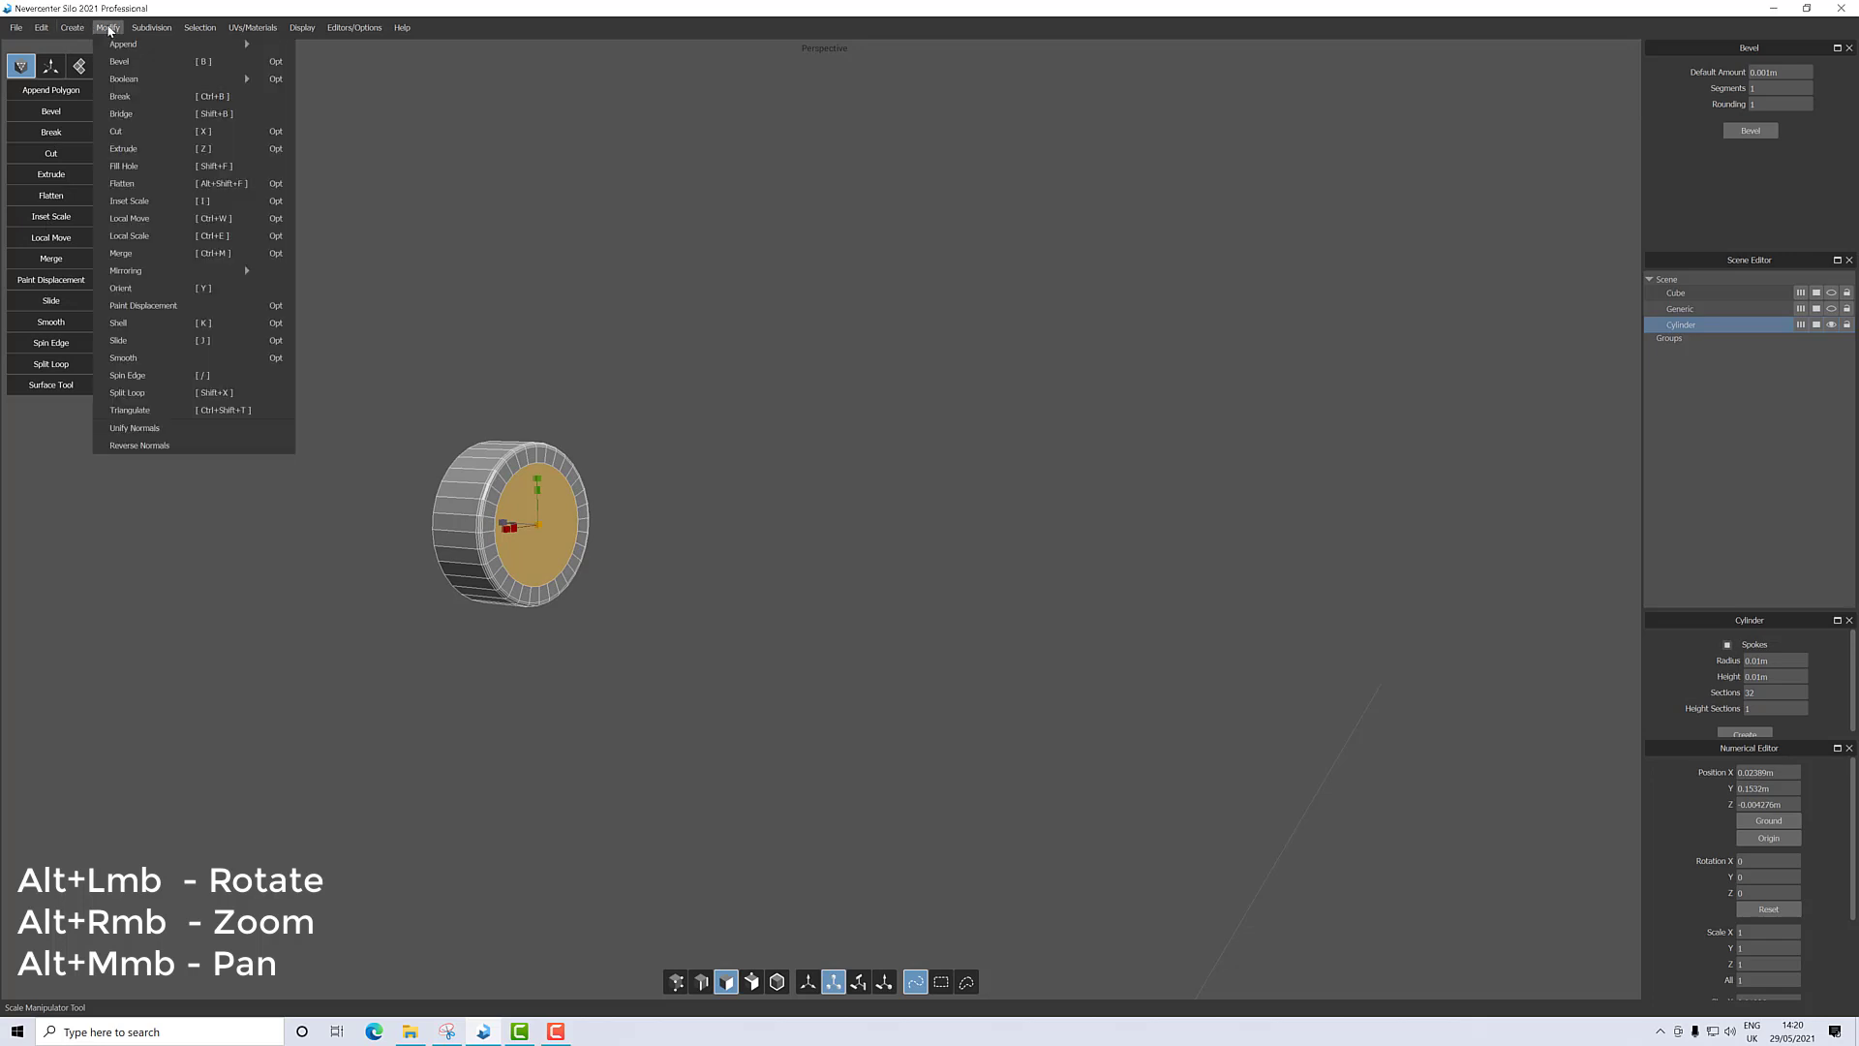
{"action": "left_click", "coordinate": [135, 153]}
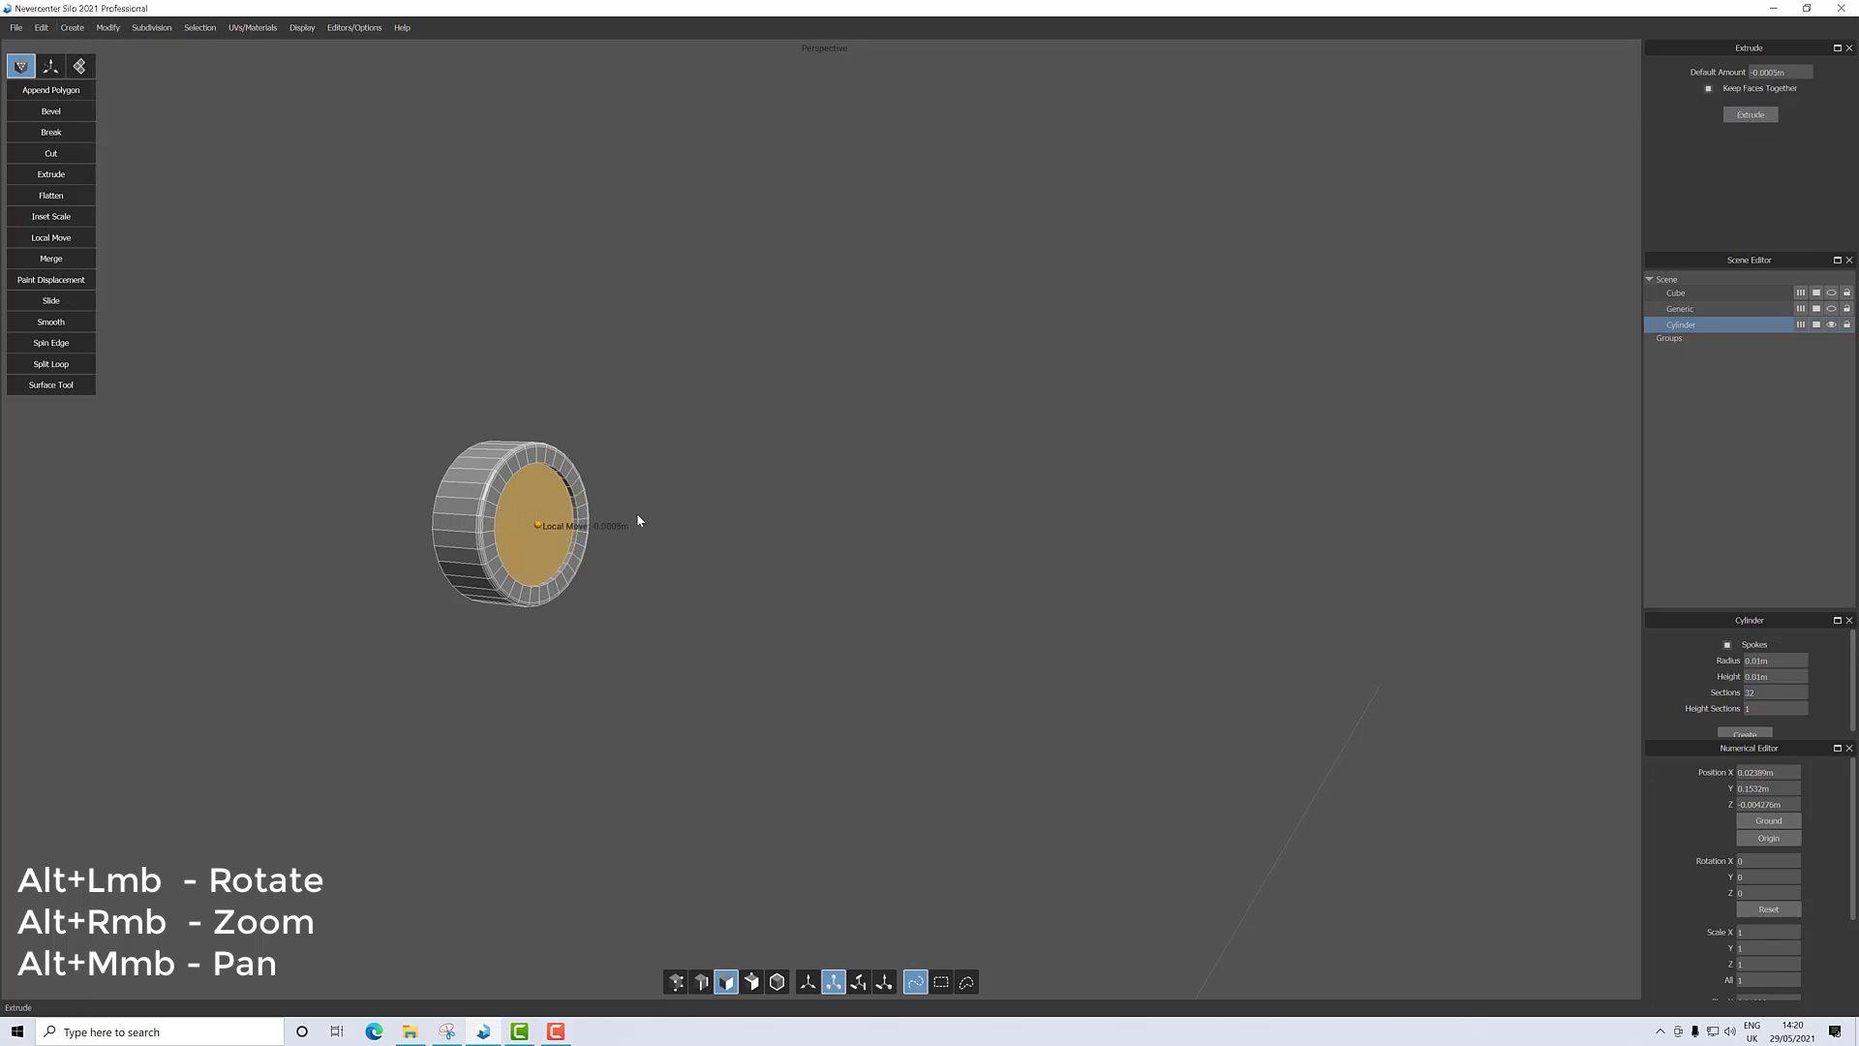
{"action": "left_click_drag", "start_coordinate": [637, 514], "coordinate": [531, 530], "text": "alt"}
{"action": "key", "text": "t"}
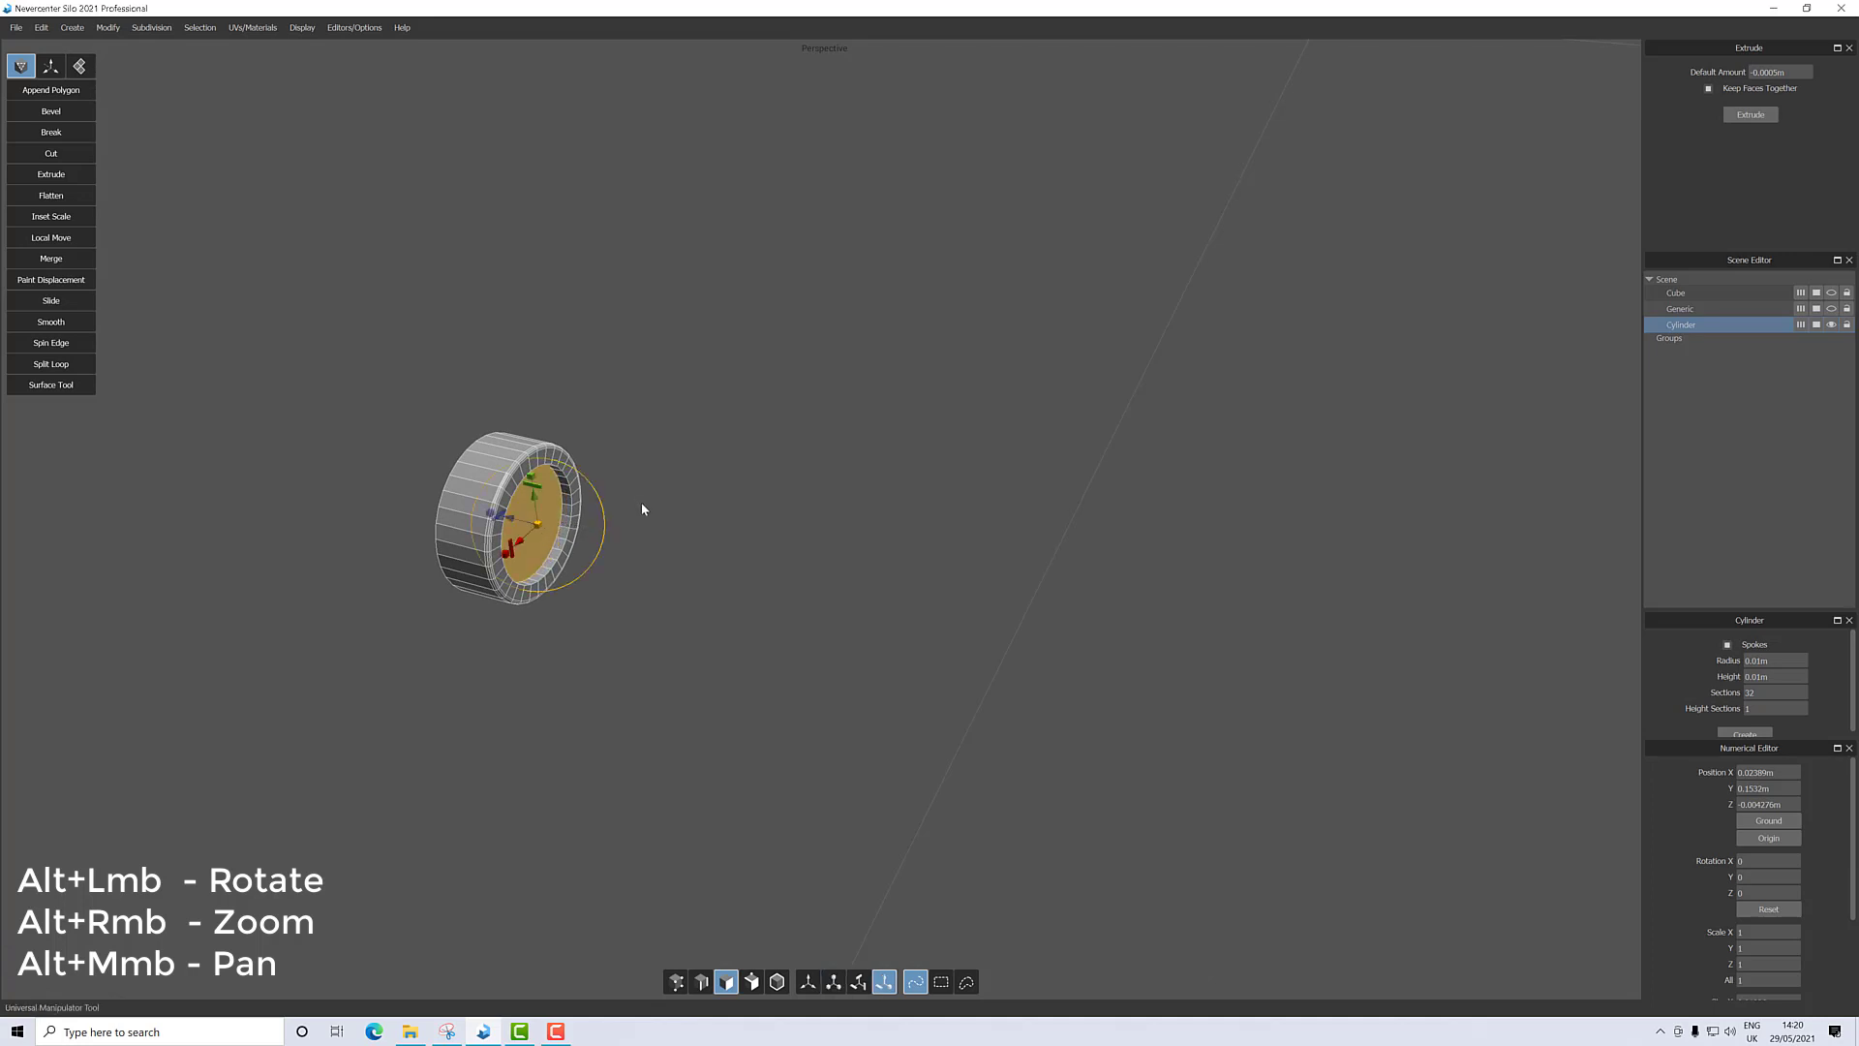
{"action": "left_click_drag", "start_coordinate": [733, 515], "coordinate": [565, 547], "text": "alt"}
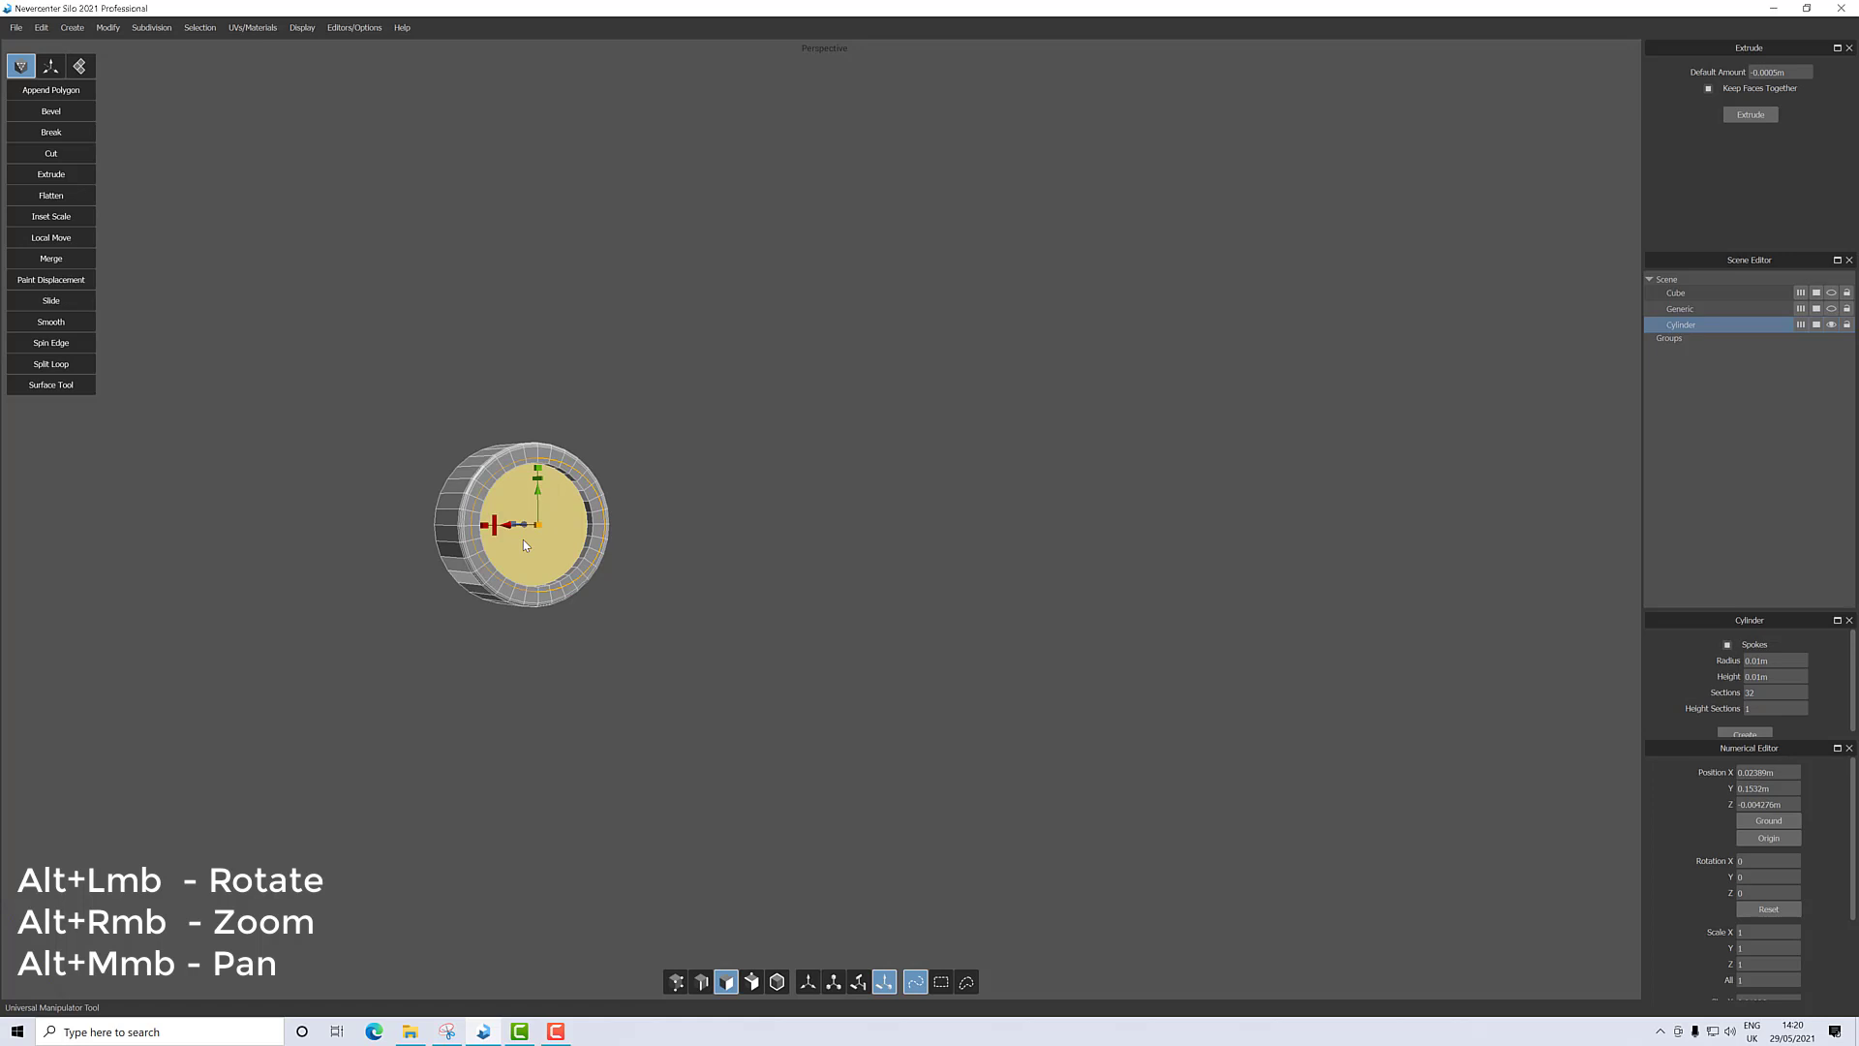
{"action": "left_click_drag", "start_coordinate": [524, 545], "coordinate": [312, 376], "text": "alt"}
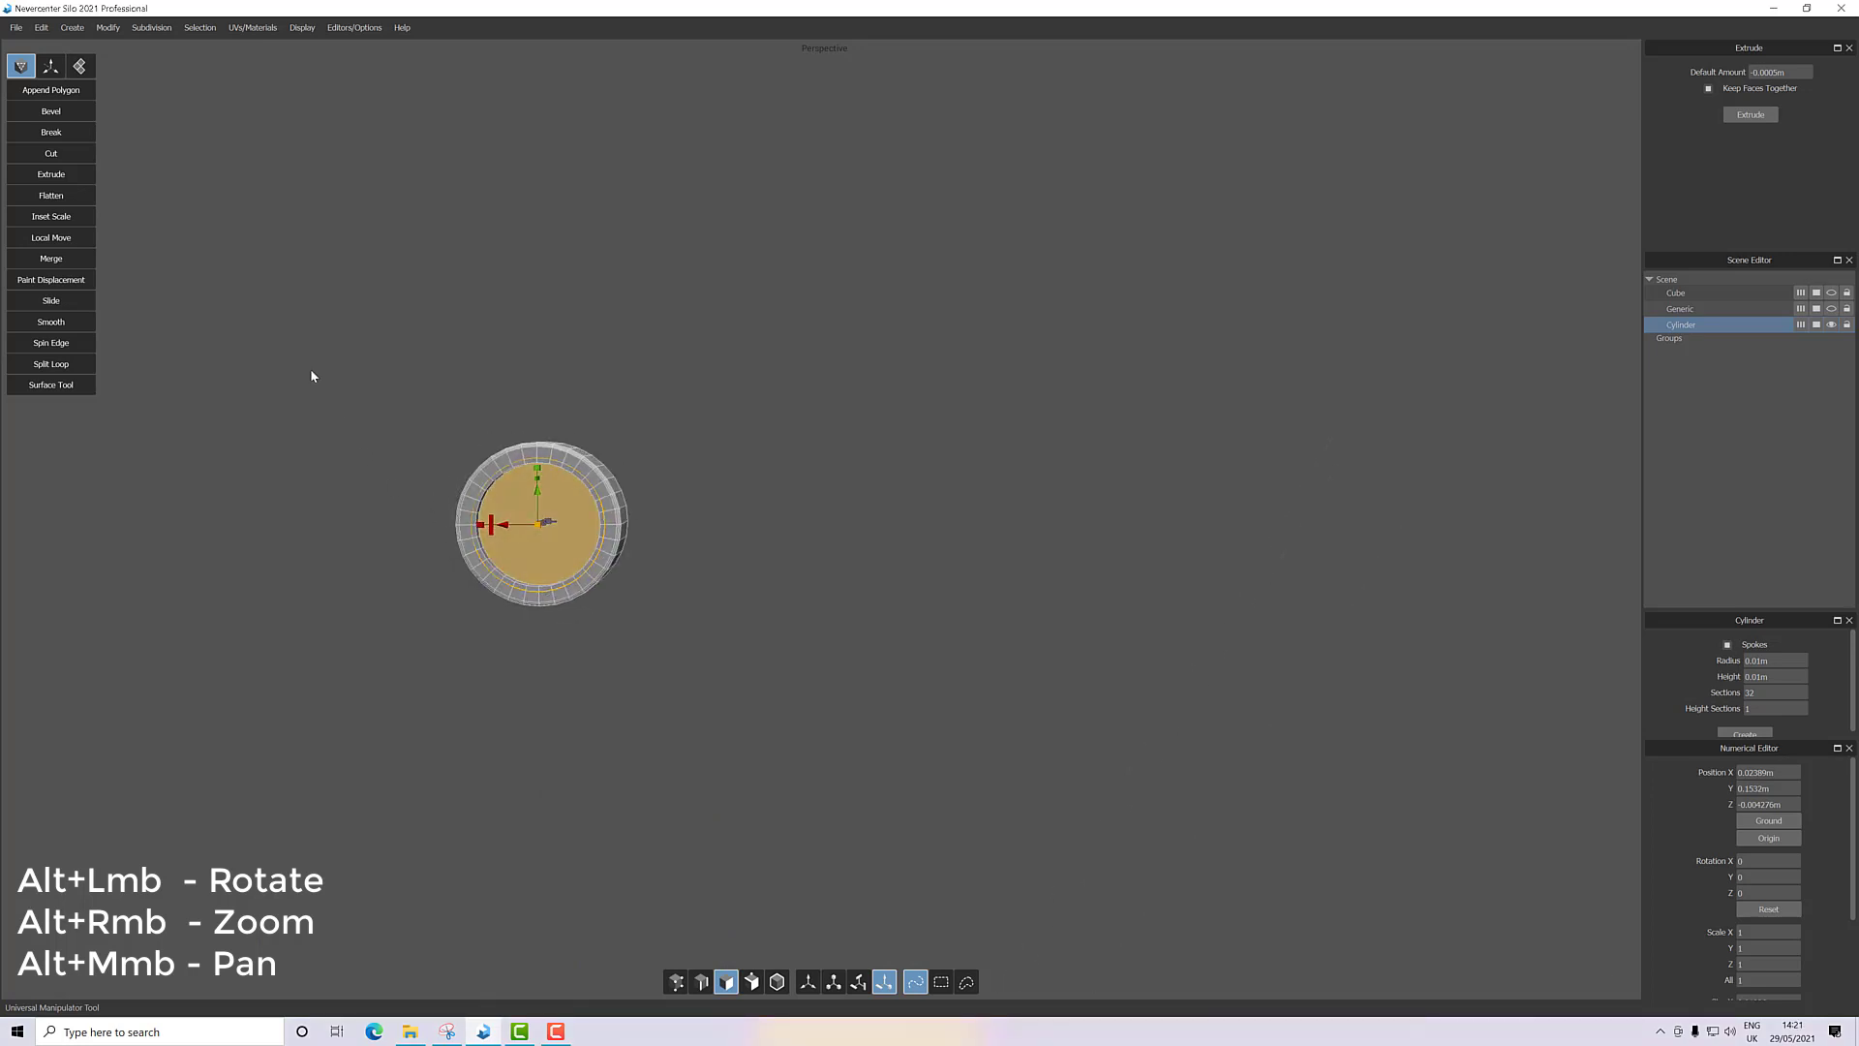
Bevel the recessed face and scale the resulting inner face down to a small disc at the centre.
{"action": "left_click", "coordinate": [52, 111]}
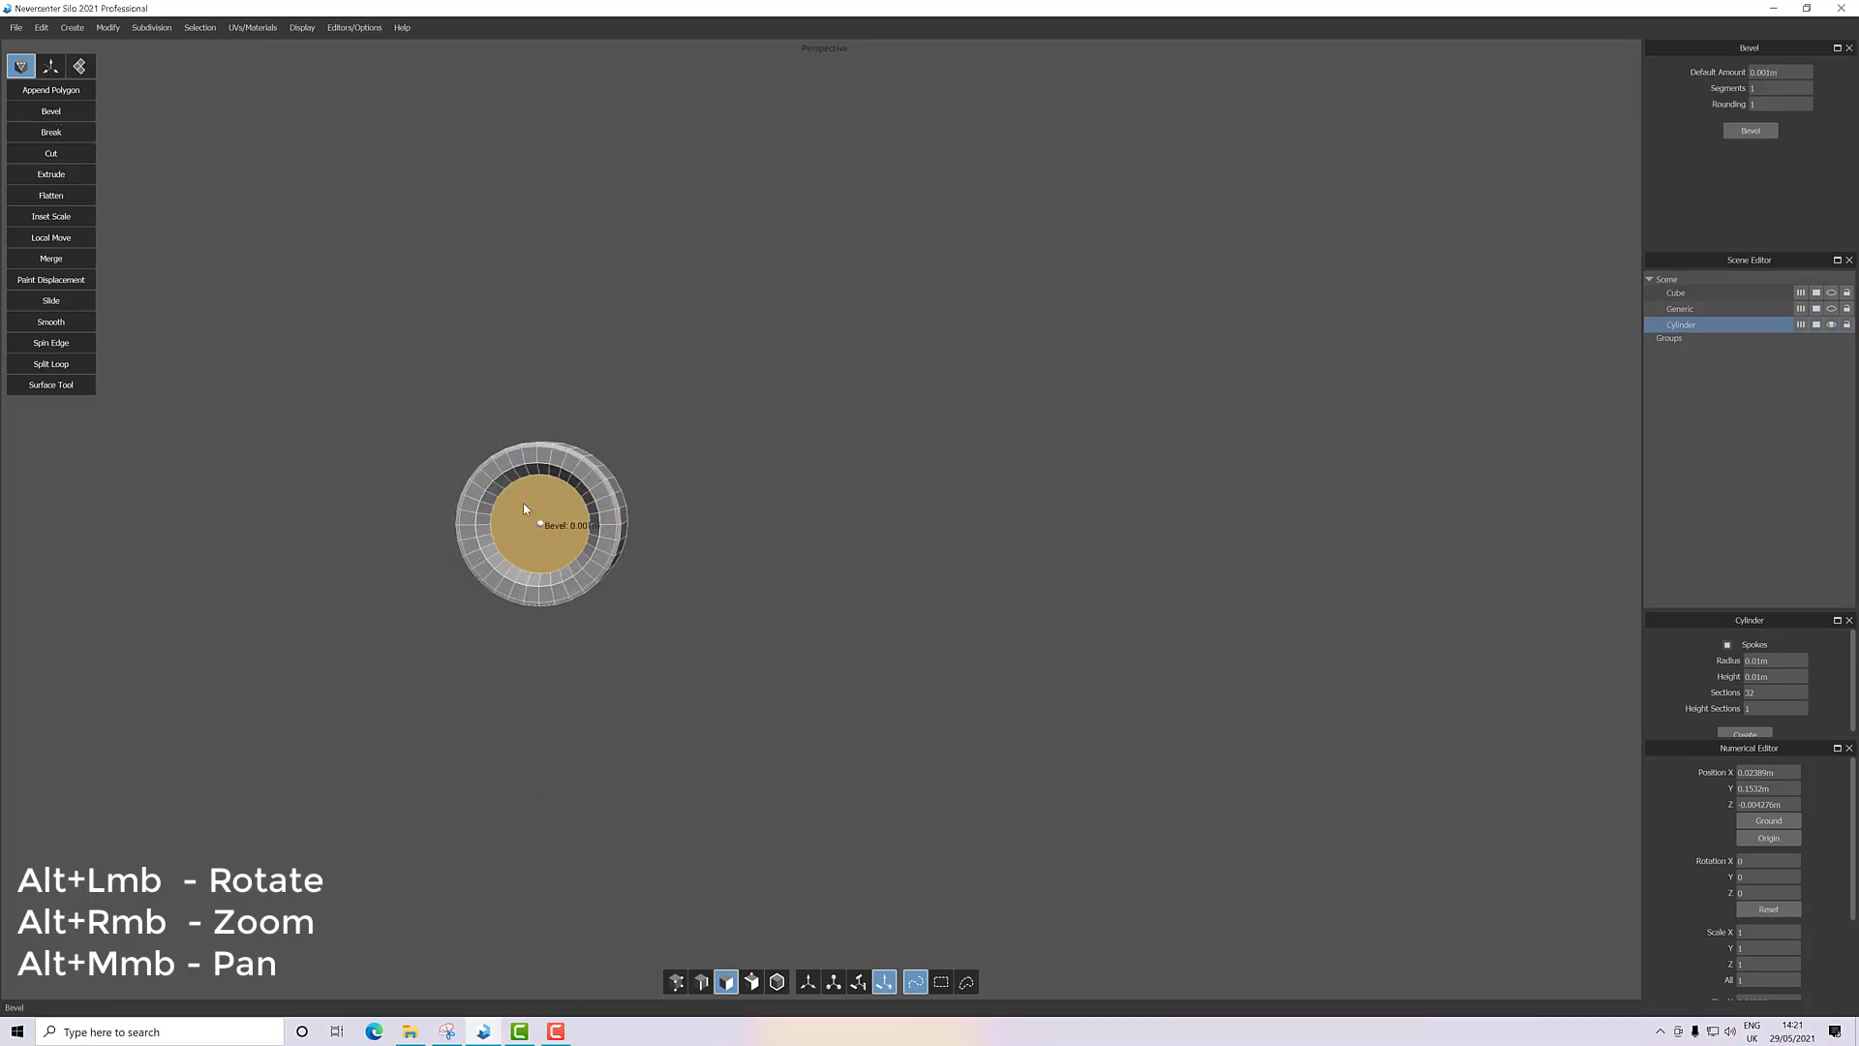
{"action": "mouse_move", "coordinate": [524, 505]}
{"action": "left_mouse_down", "text": "alt"}
{"action": "mouse_move", "coordinate": [548, 528]}
{"action": "mouse_move", "coordinate": [507, 532]}
{"action": "mouse_move", "coordinate": [529, 528]}
{"action": "mouse_move", "coordinate": [511, 508]}
{"action": "mouse_move", "coordinate": [516, 531]}
{"action": "left_mouse_up", "text": "alt"}
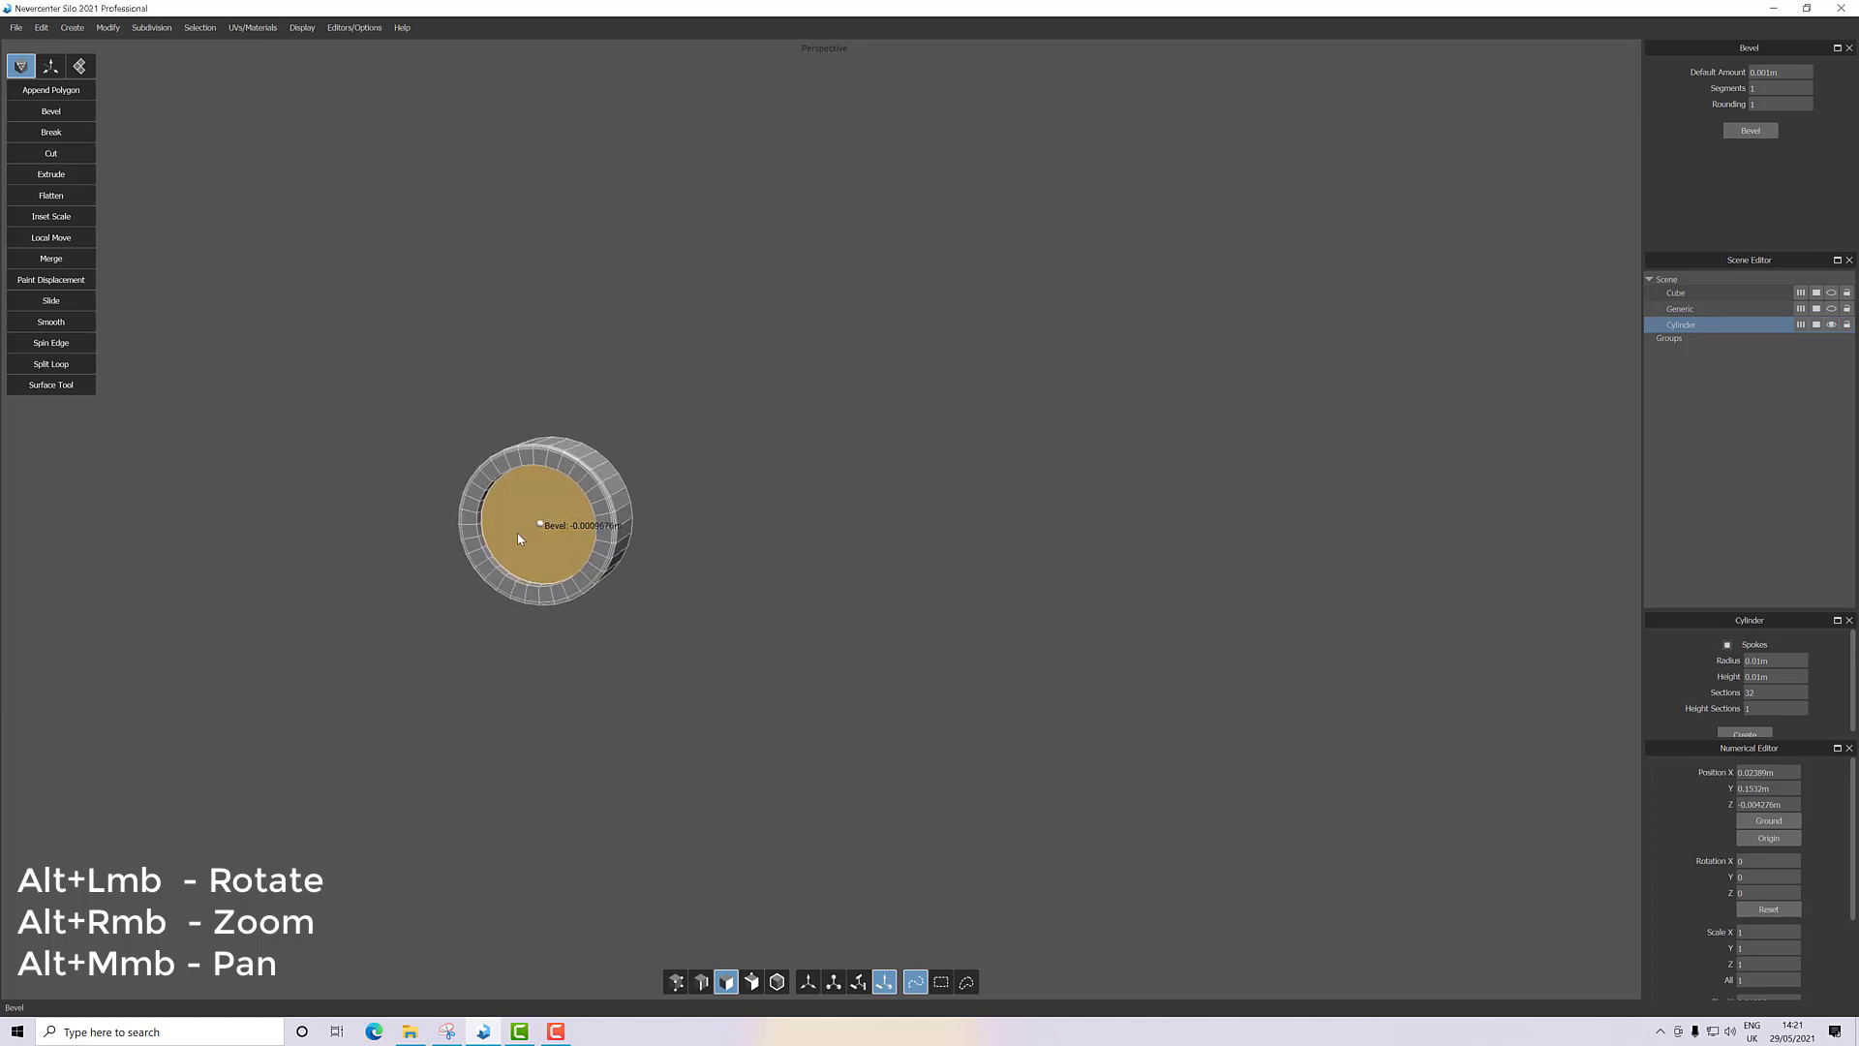
{"action": "left_click", "coordinate": [833, 982]}
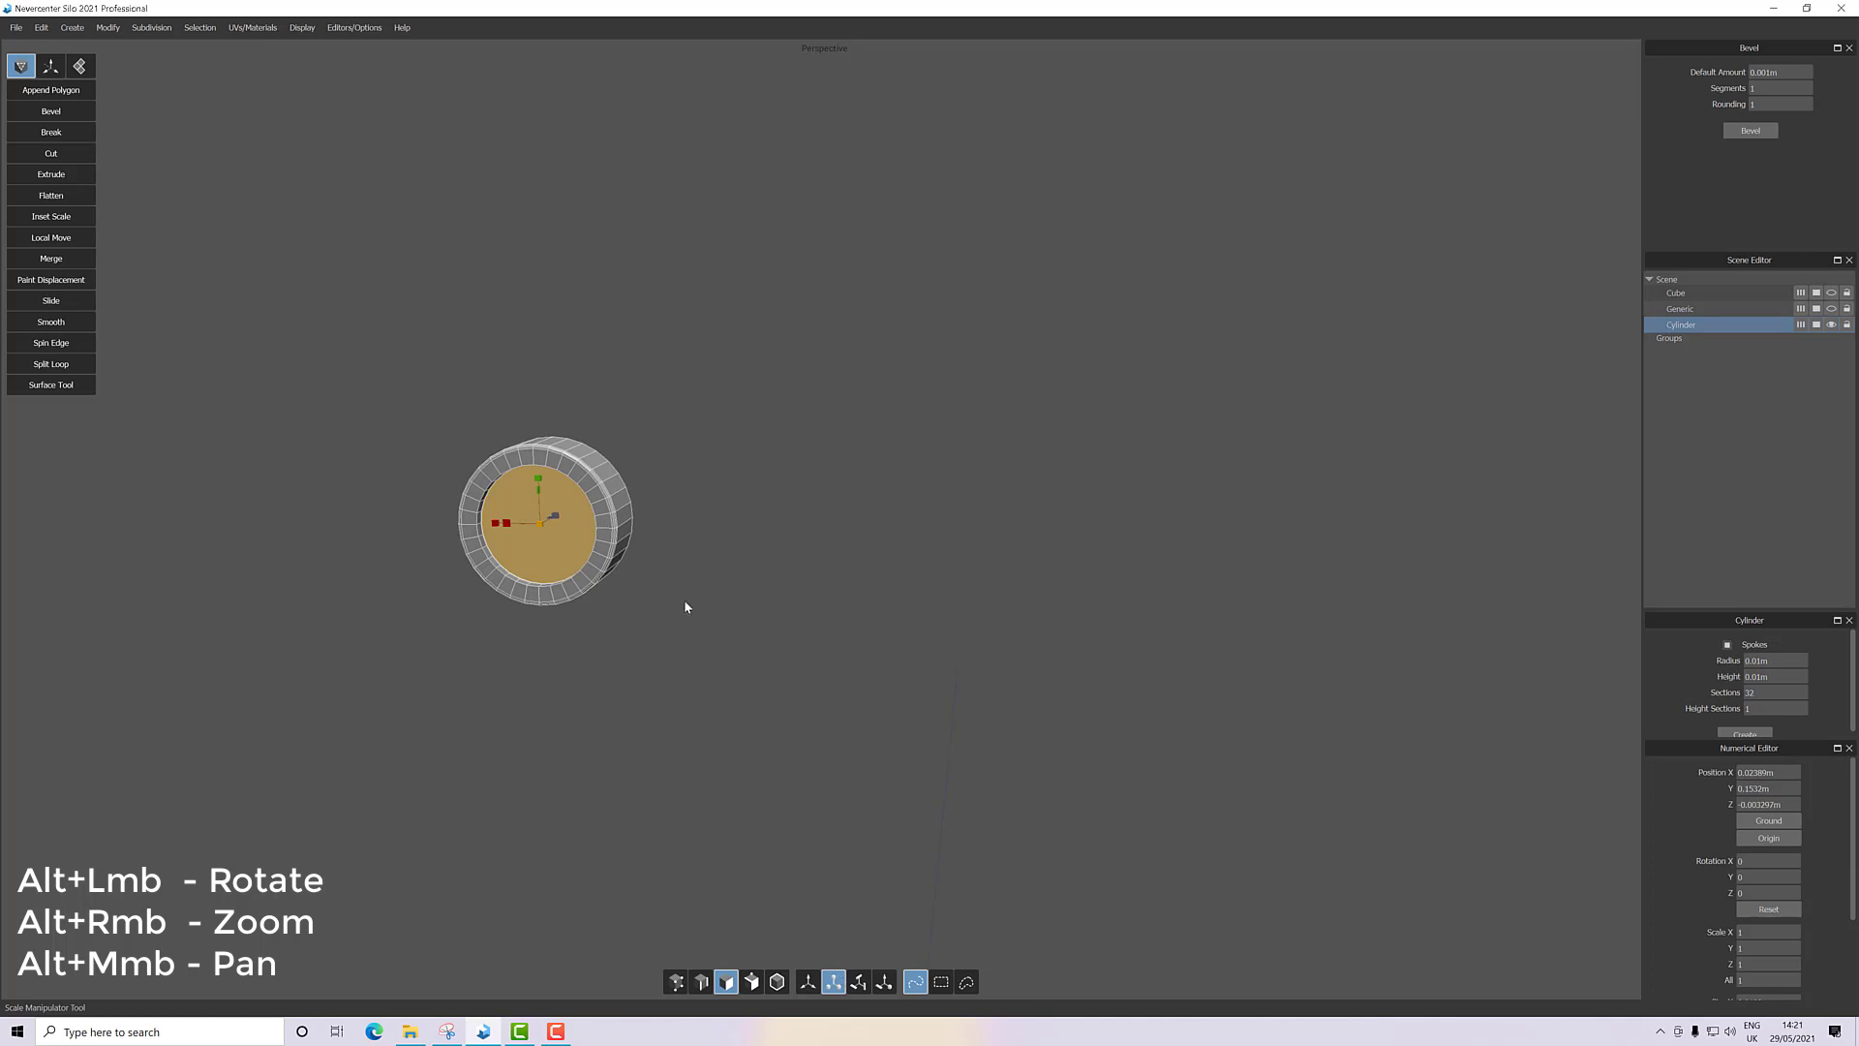
{"action": "left_click_drag", "start_coordinate": [683, 600], "coordinate": [703, 599], "text": "alt"}
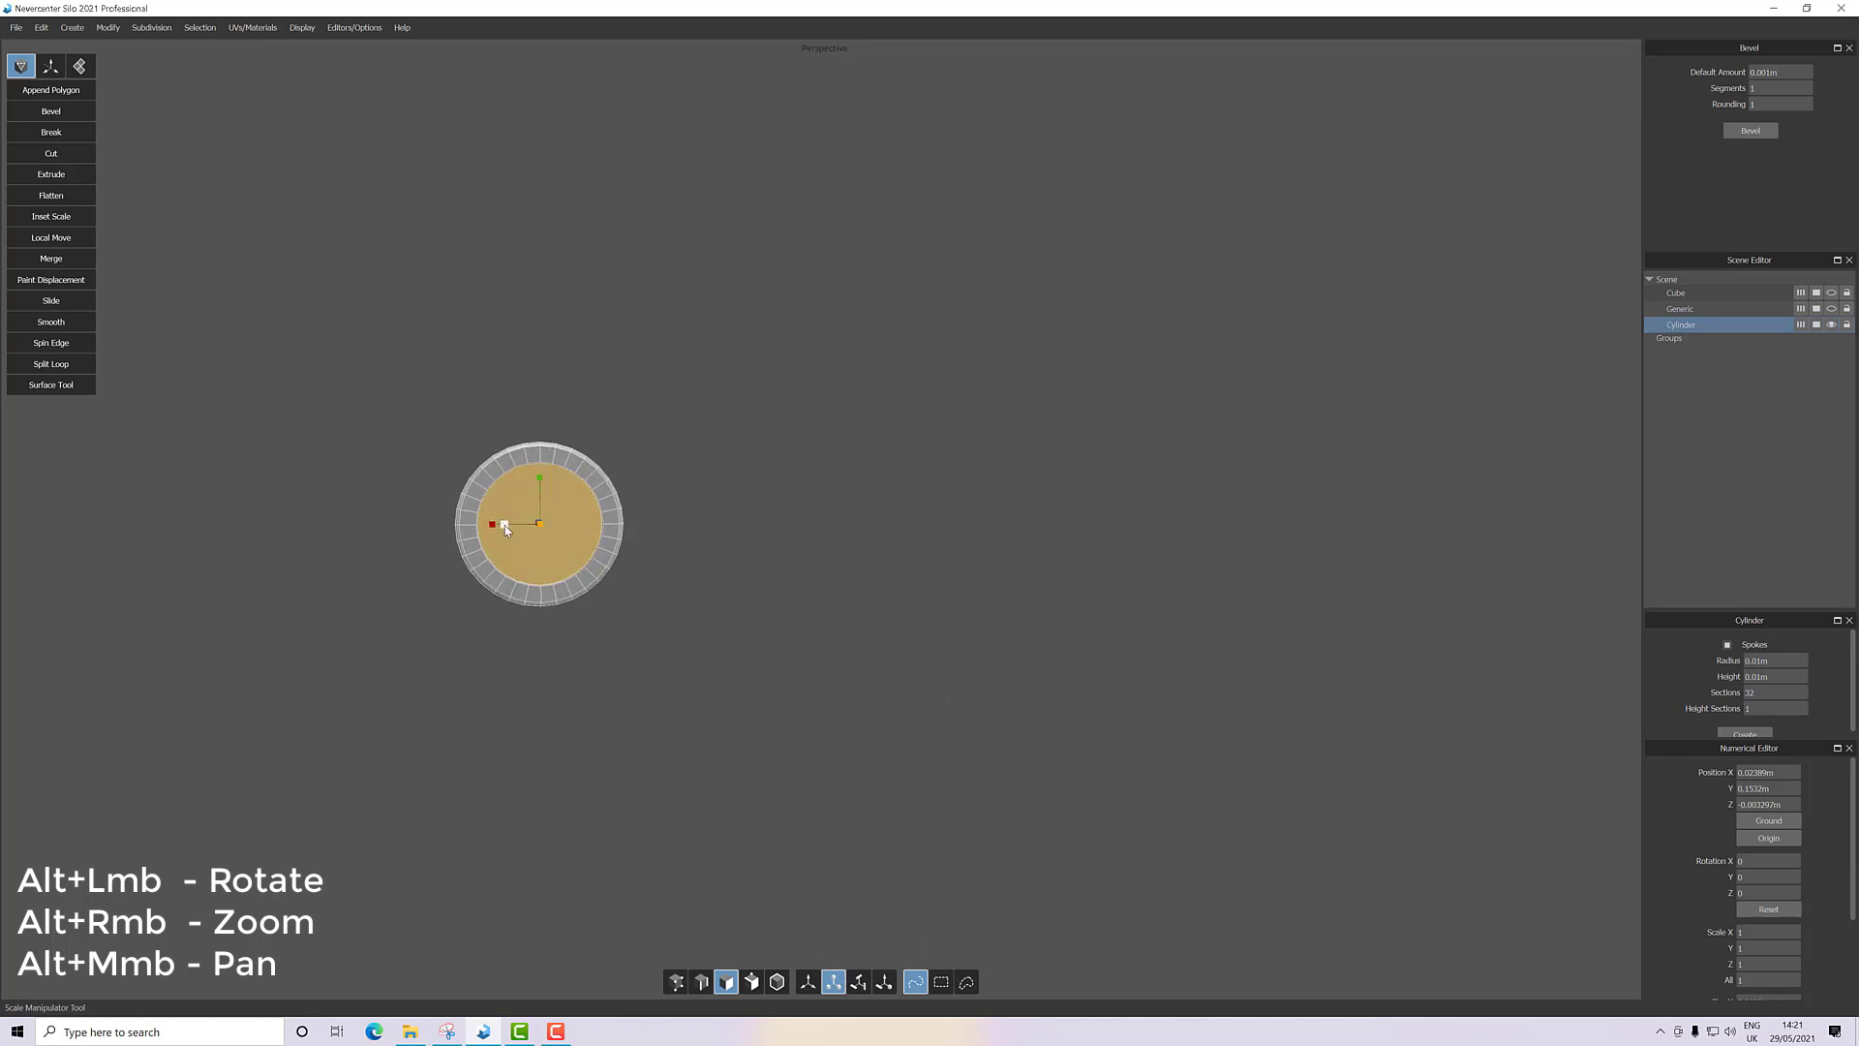
{"action": "left_click_drag", "start_coordinate": [505, 524], "coordinate": [645, 558]}
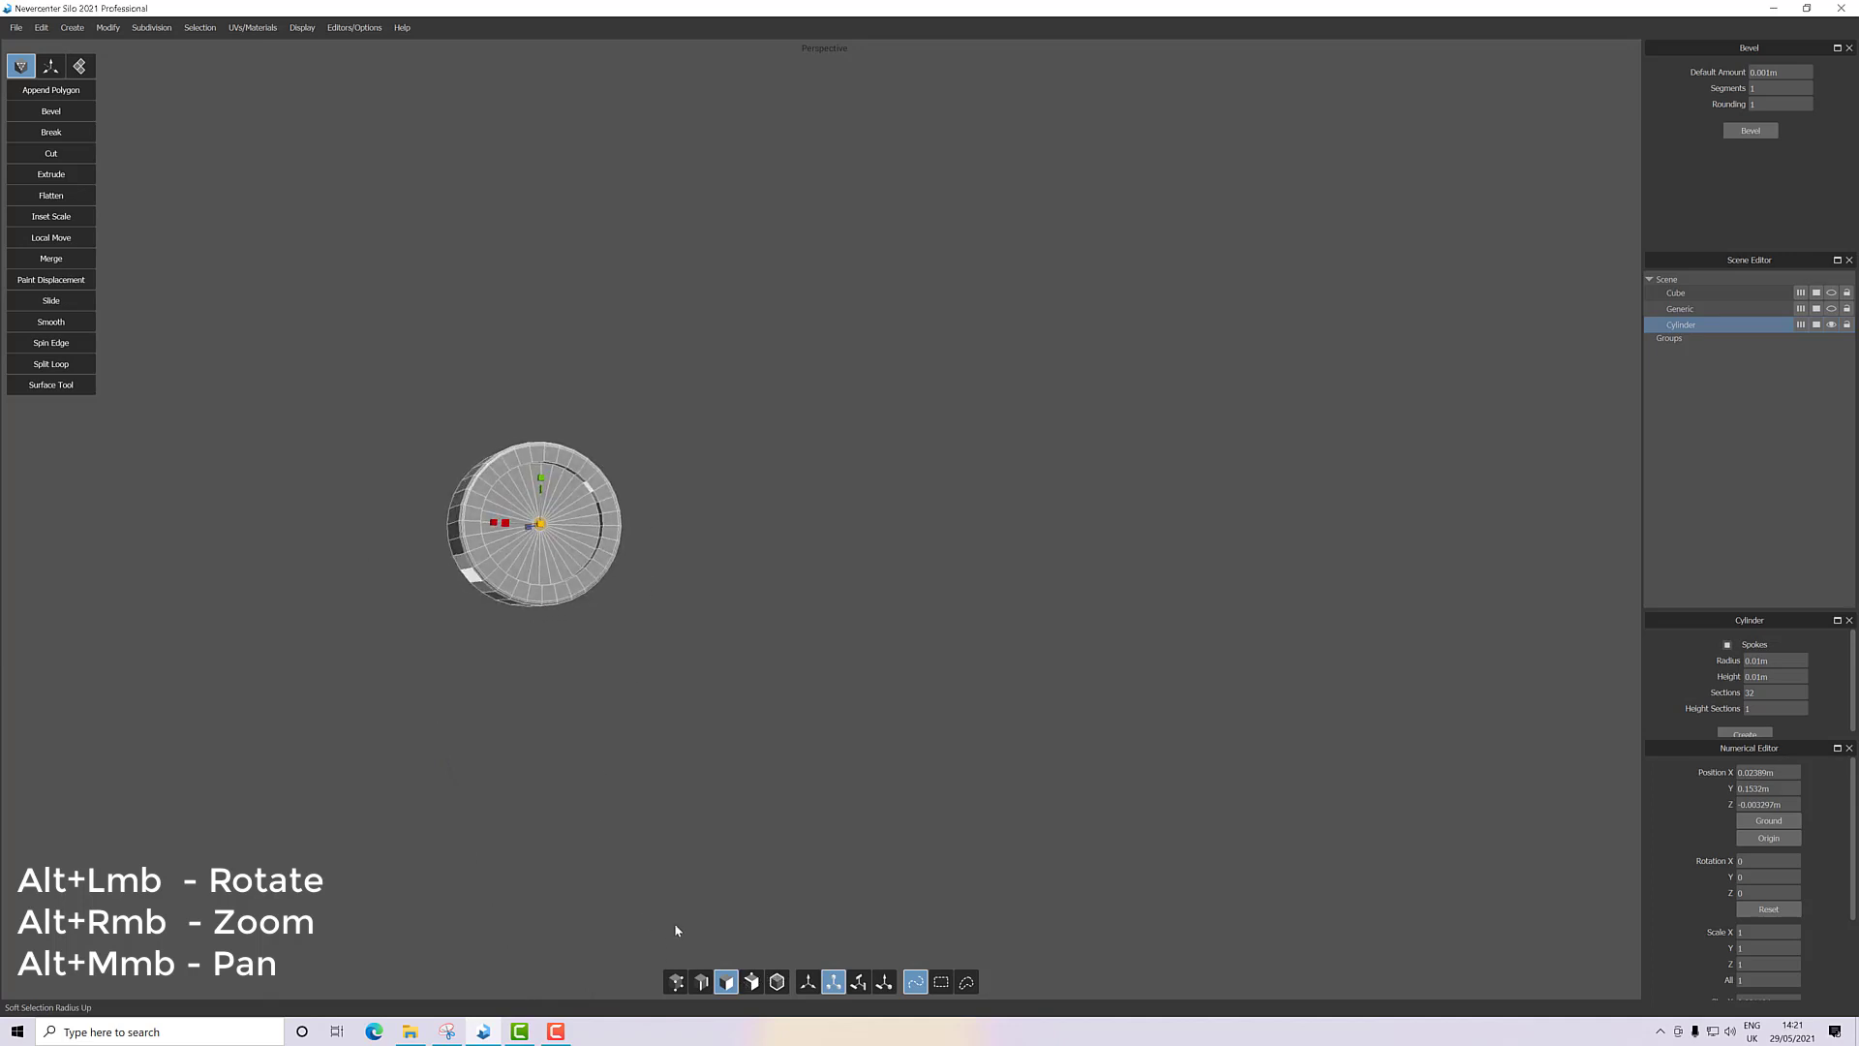
Bevel the edge loop around the recess's rim with 2 segments, keeping the bevel narrow.
{"action": "left_click", "coordinate": [701, 982]}
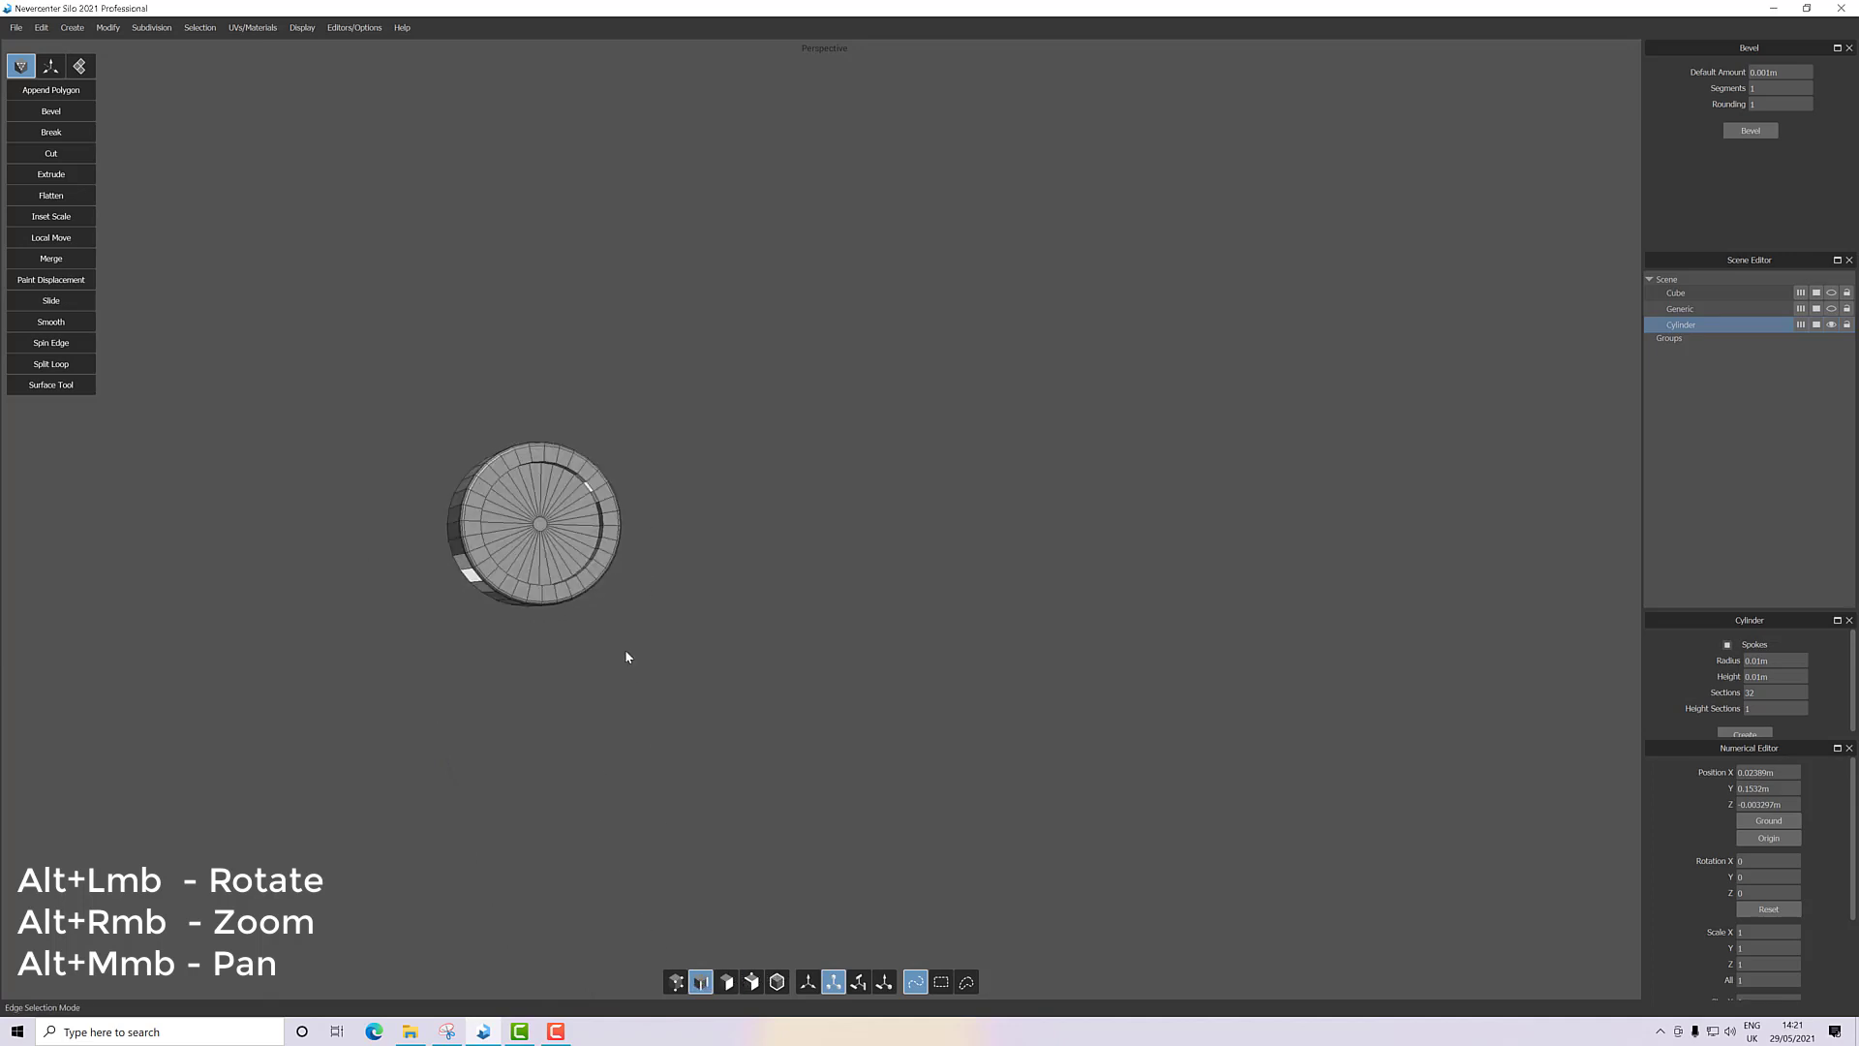
{"action": "double_click", "coordinate": [594, 563]}
{"action": "left_click_drag", "start_coordinate": [620, 568], "coordinate": [652, 587], "text": "alt"}
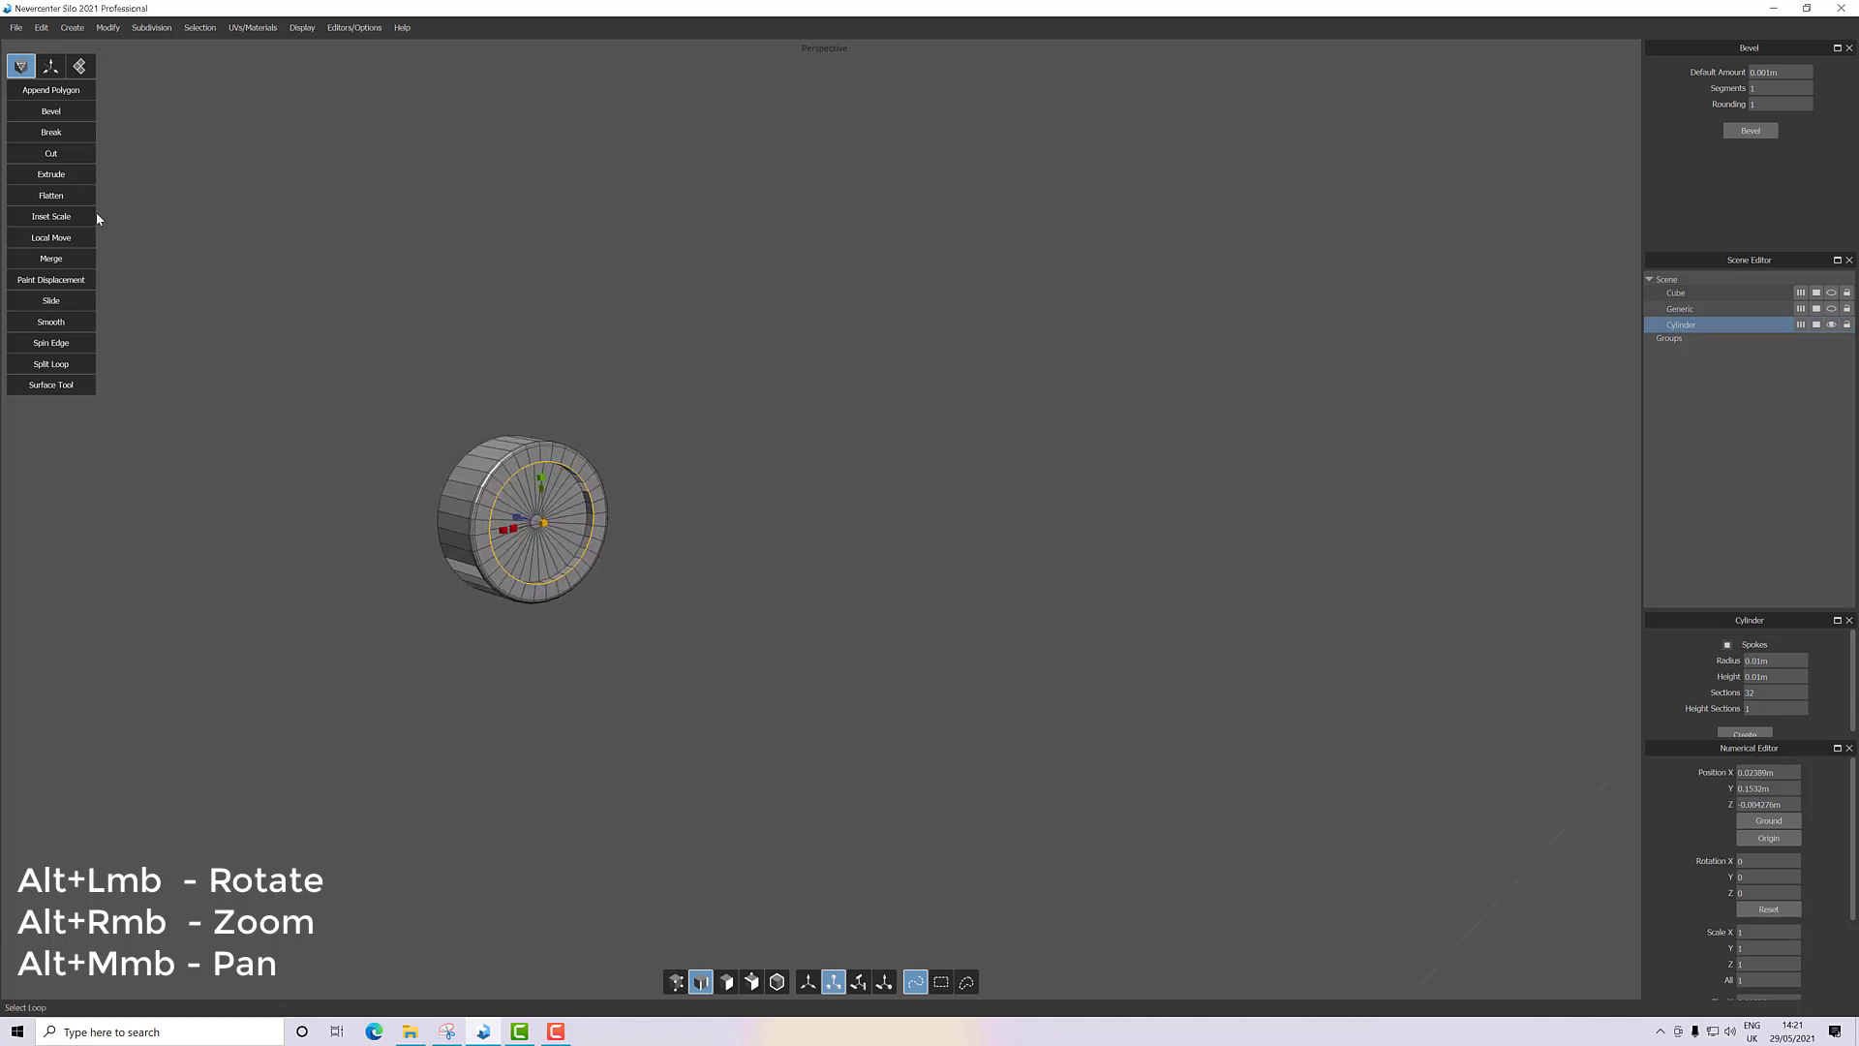
{"action": "left_click", "coordinate": [108, 27]}
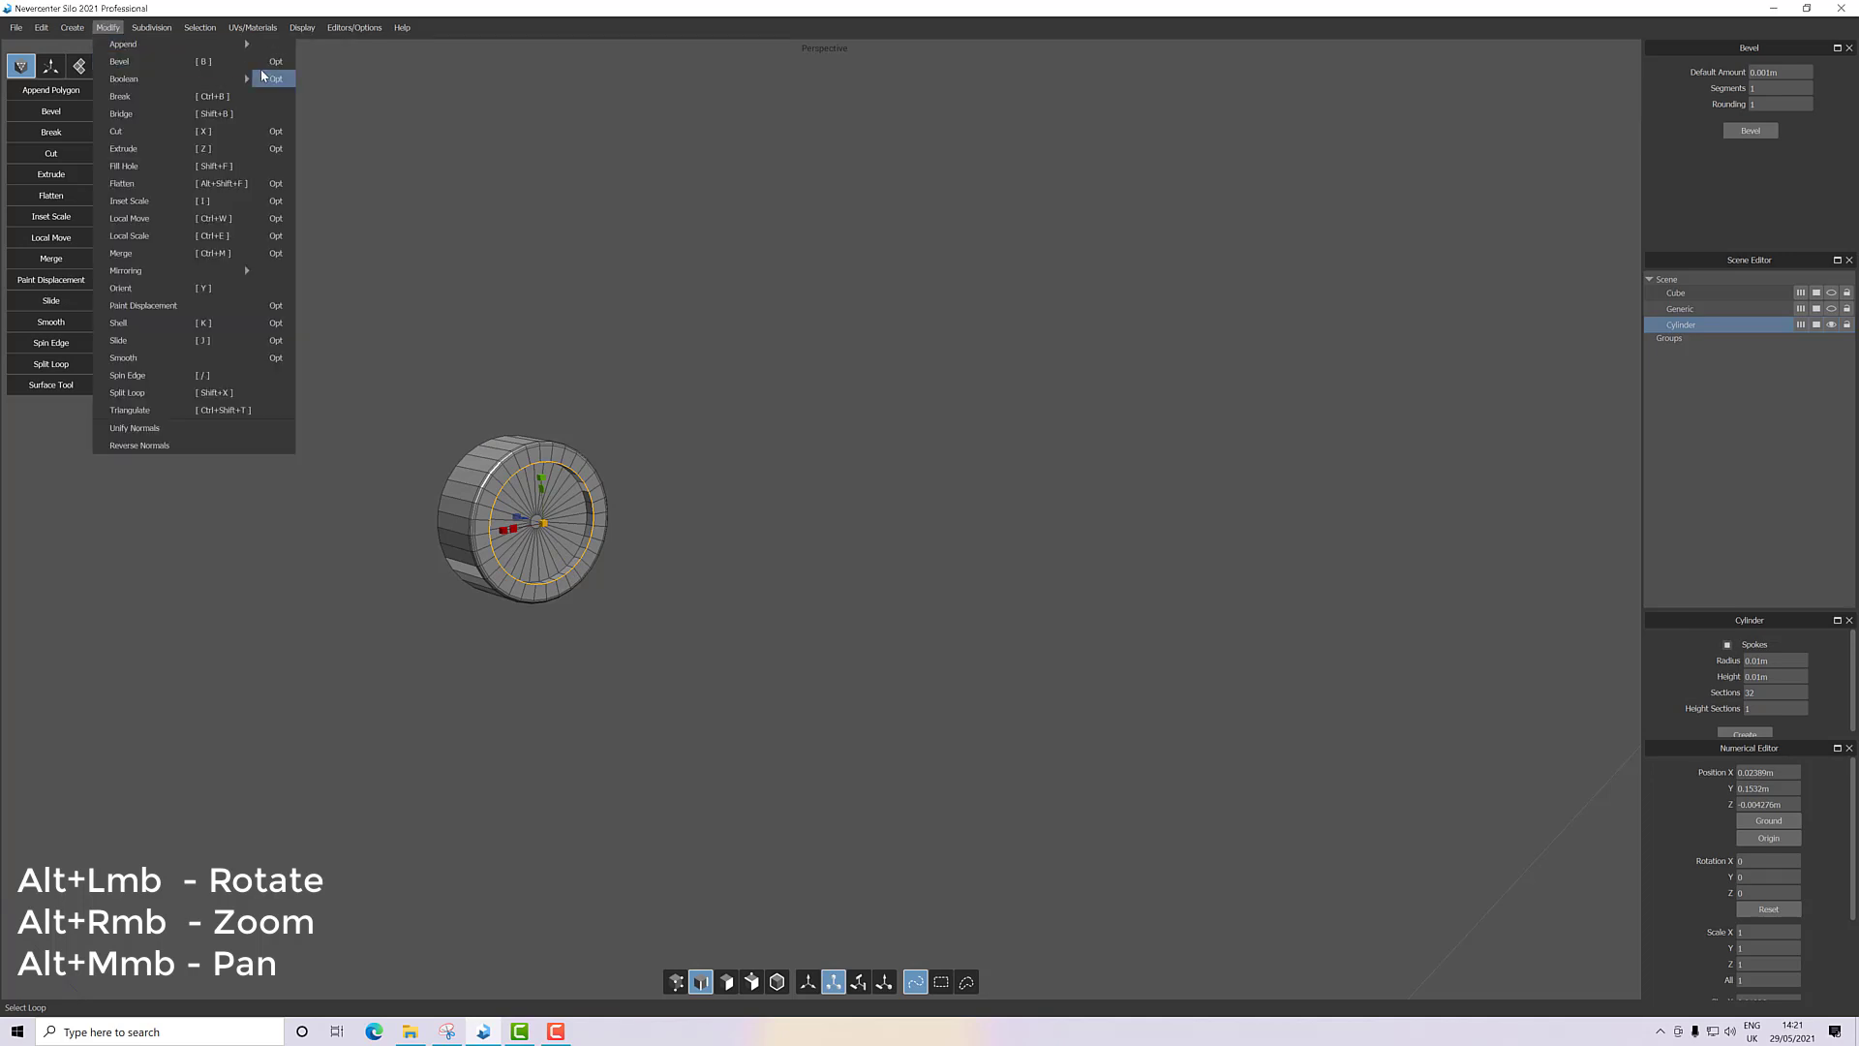
{"action": "left_click", "coordinate": [271, 62]}
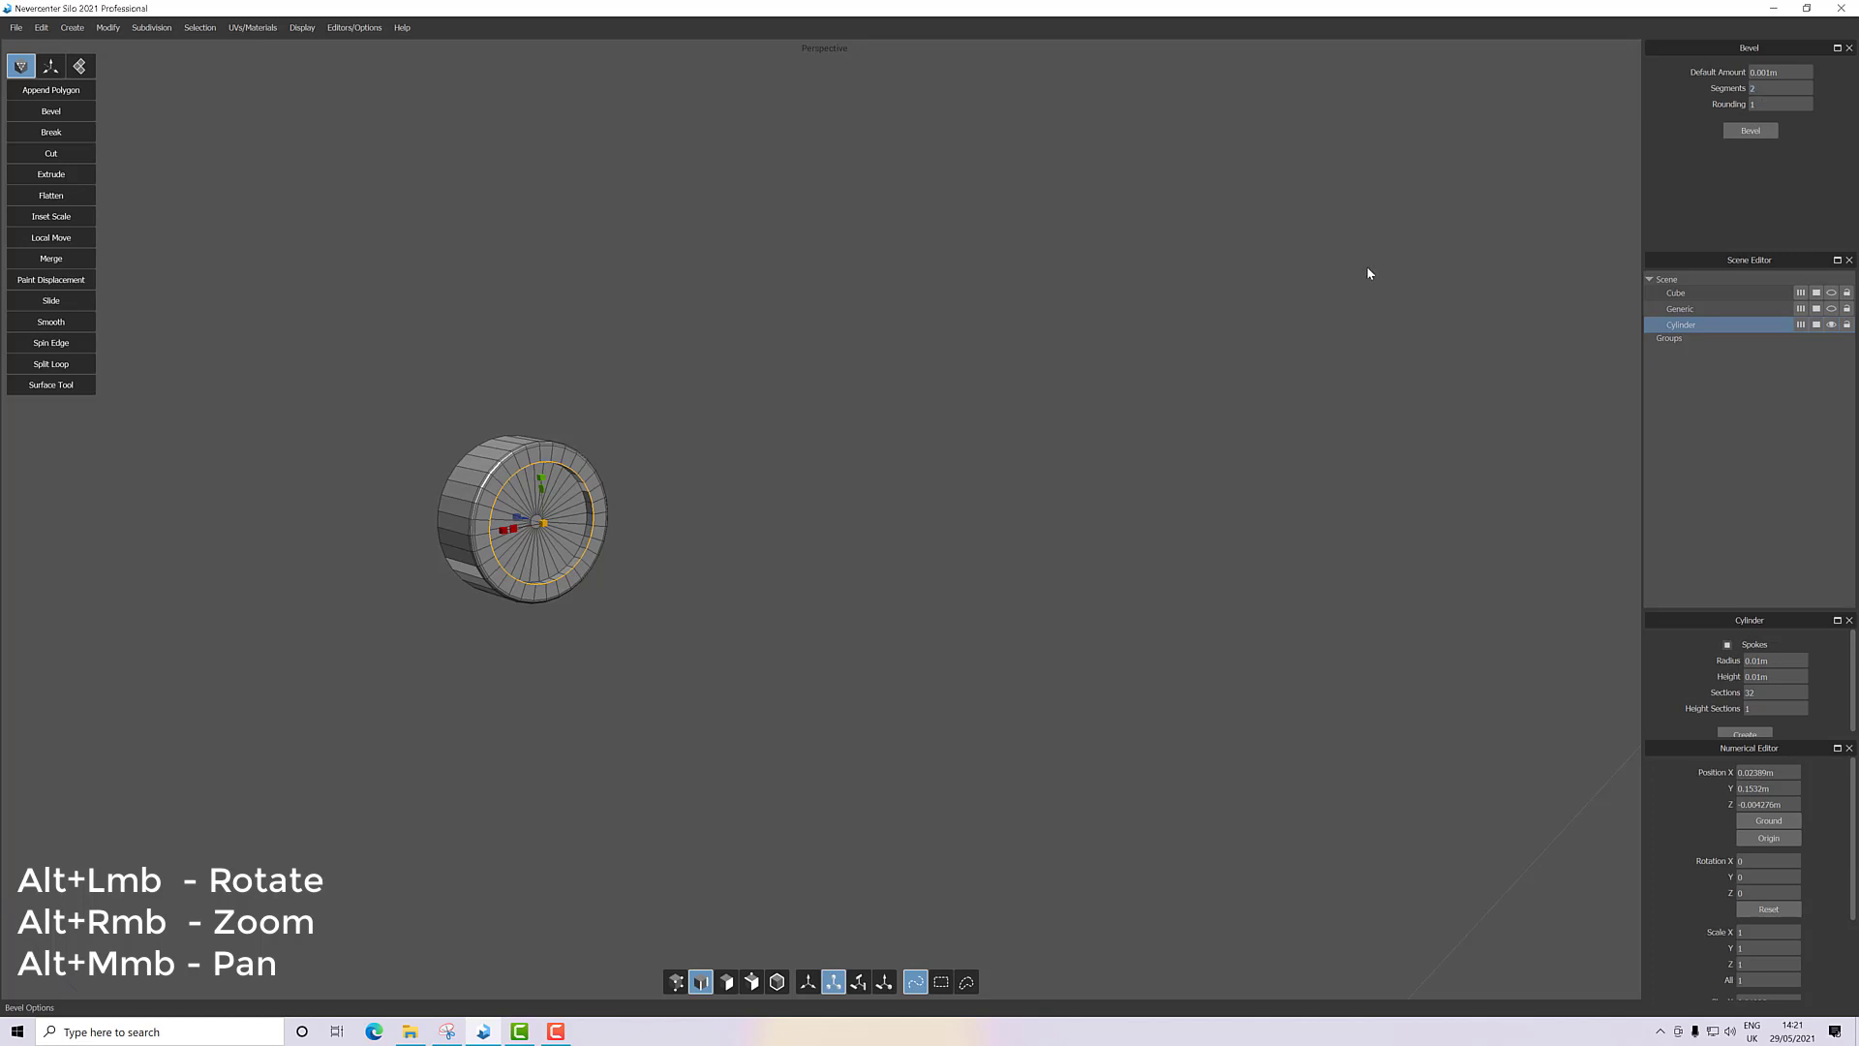
{"action": "left_click", "coordinate": [1748, 133]}
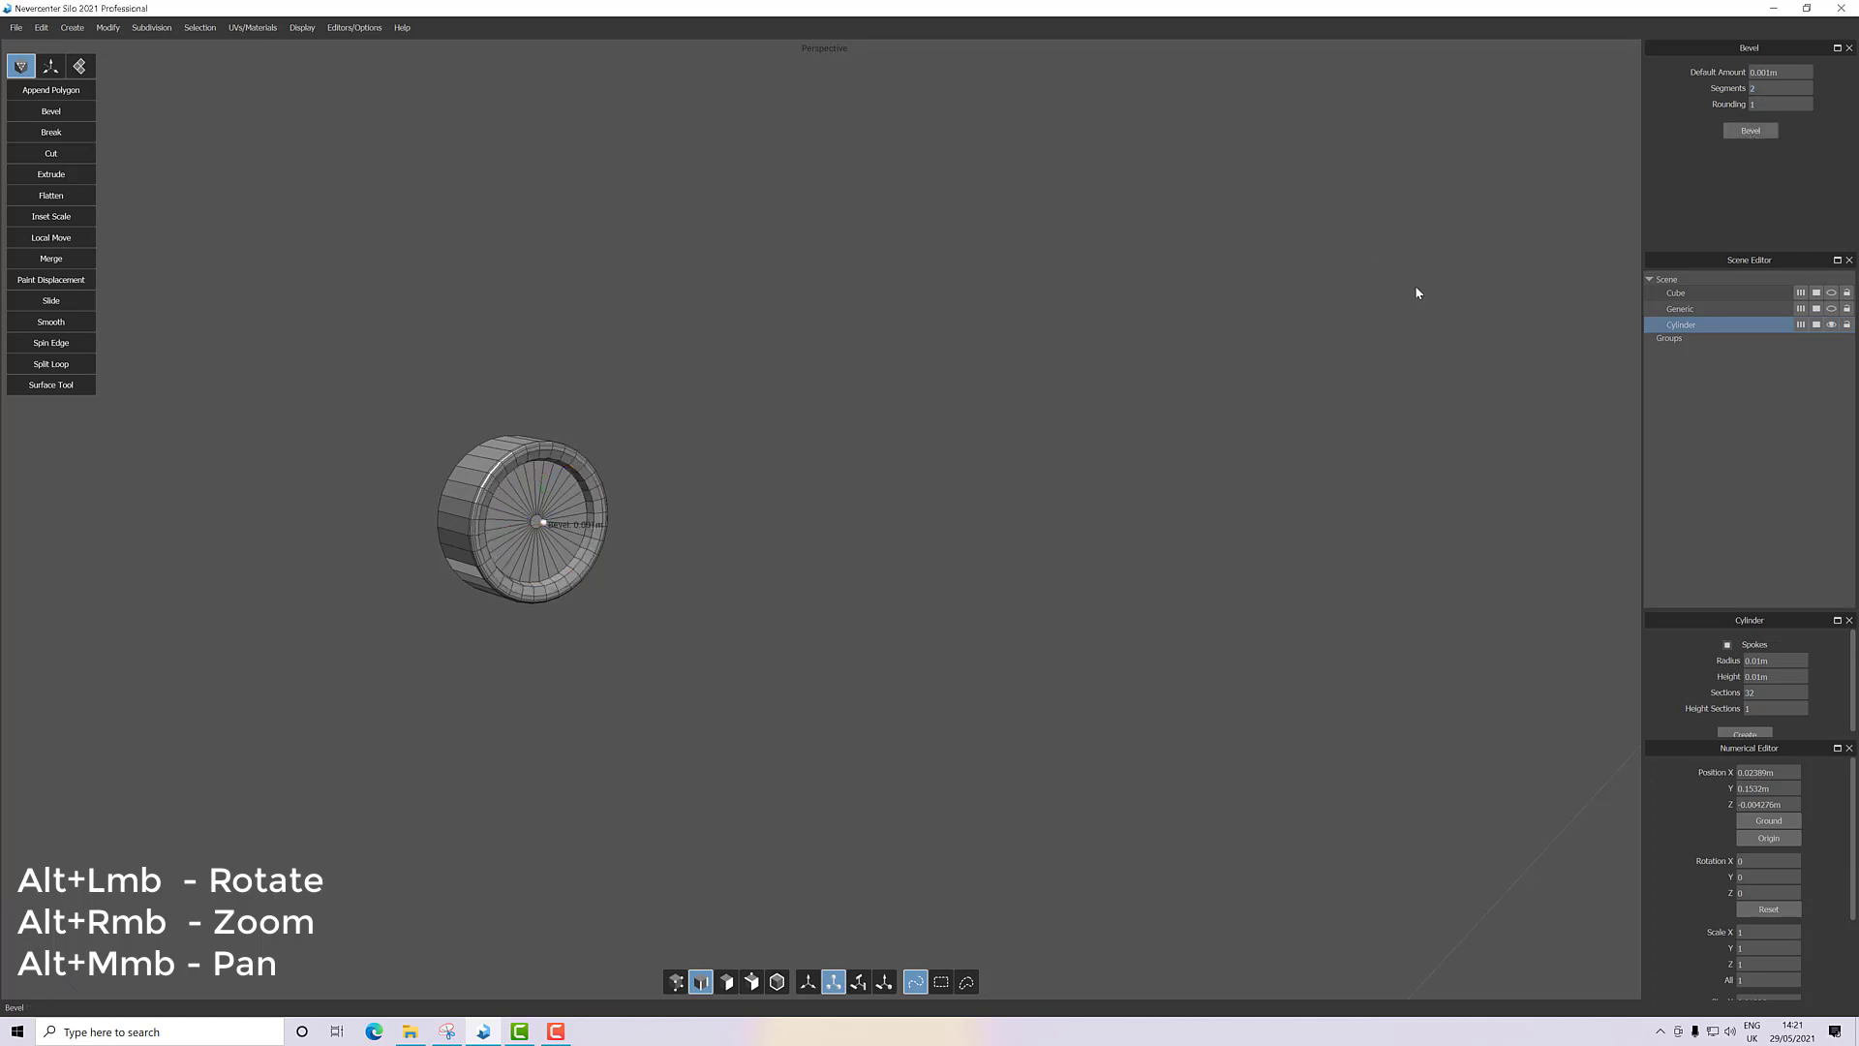
{"action": "left_click_drag", "start_coordinate": [705, 557], "coordinate": [594, 562]}
Delete the small disc face at the centre of the recess.
{"action": "right_click_drag", "start_coordinate": [624, 572], "coordinate": [719, 583], "text": "alt"}
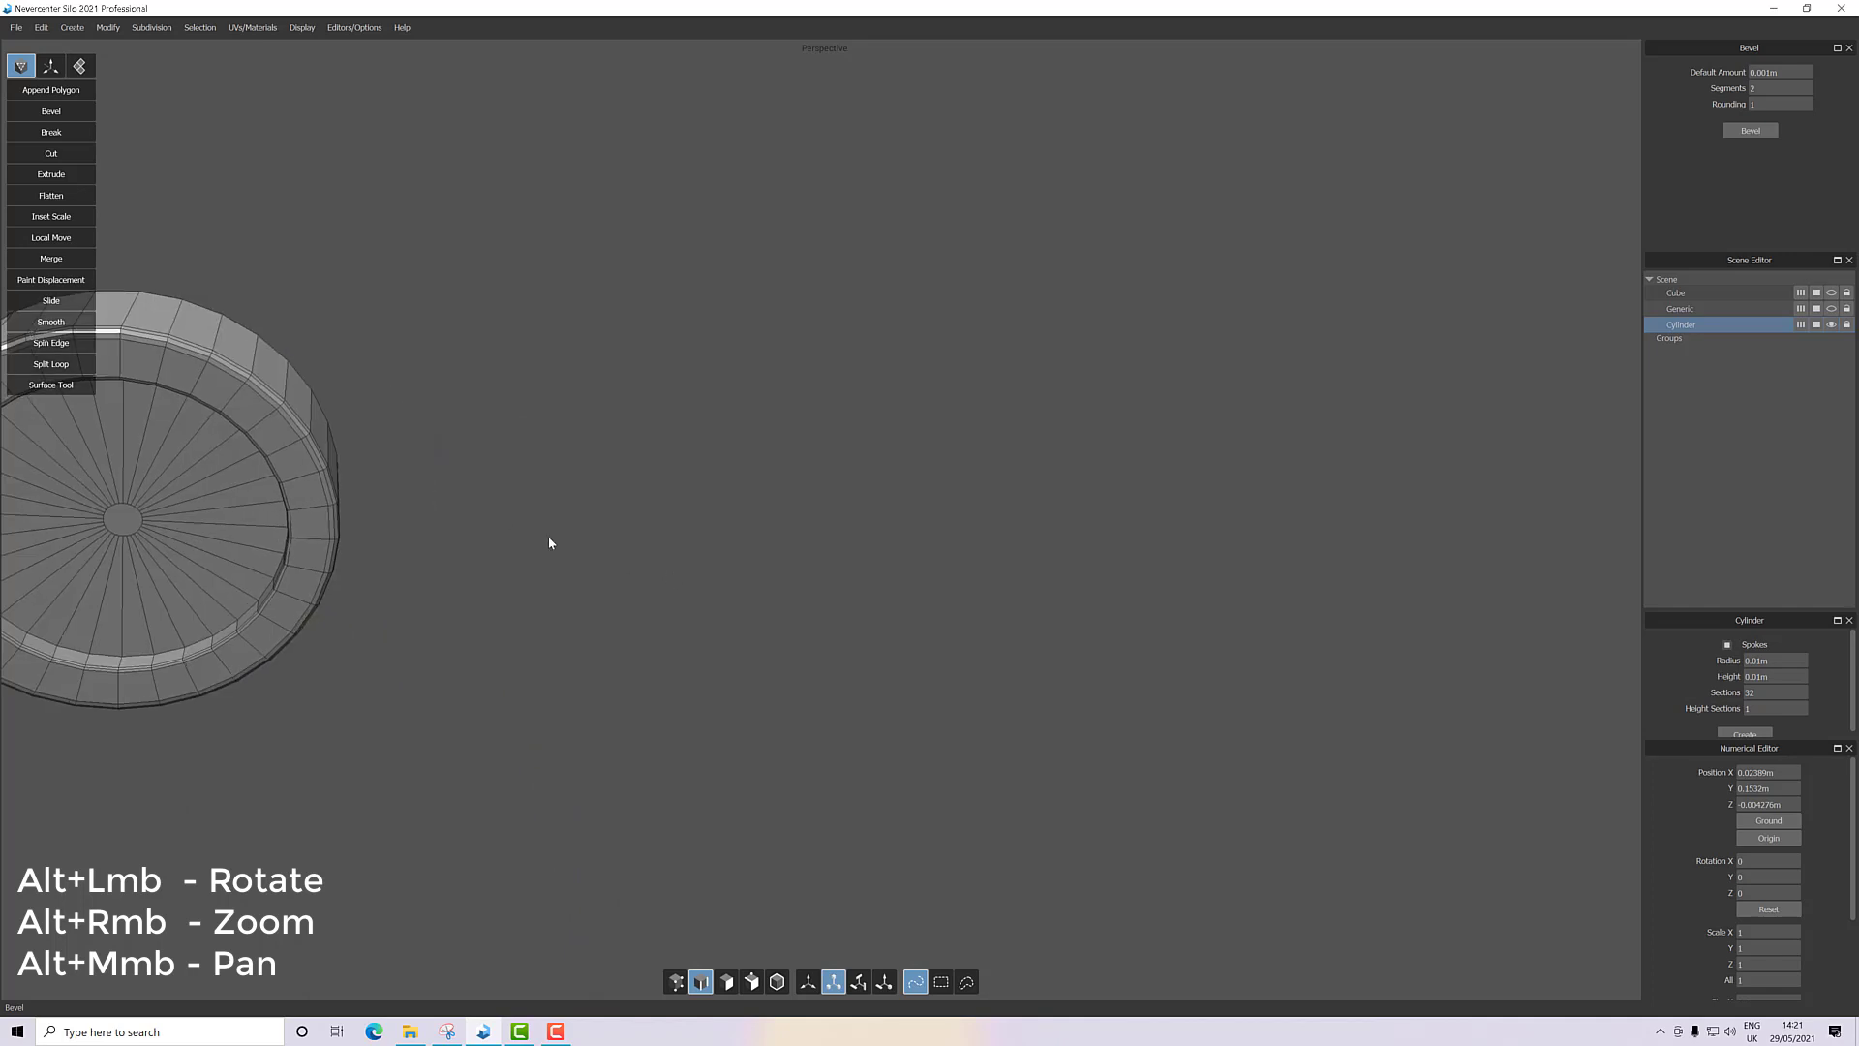
{"action": "middle_click_drag", "start_coordinate": [546, 538], "coordinate": [808, 597], "text": "alt"}
{"action": "left_click_drag", "start_coordinate": [807, 597], "coordinate": [745, 571], "text": "alt"}
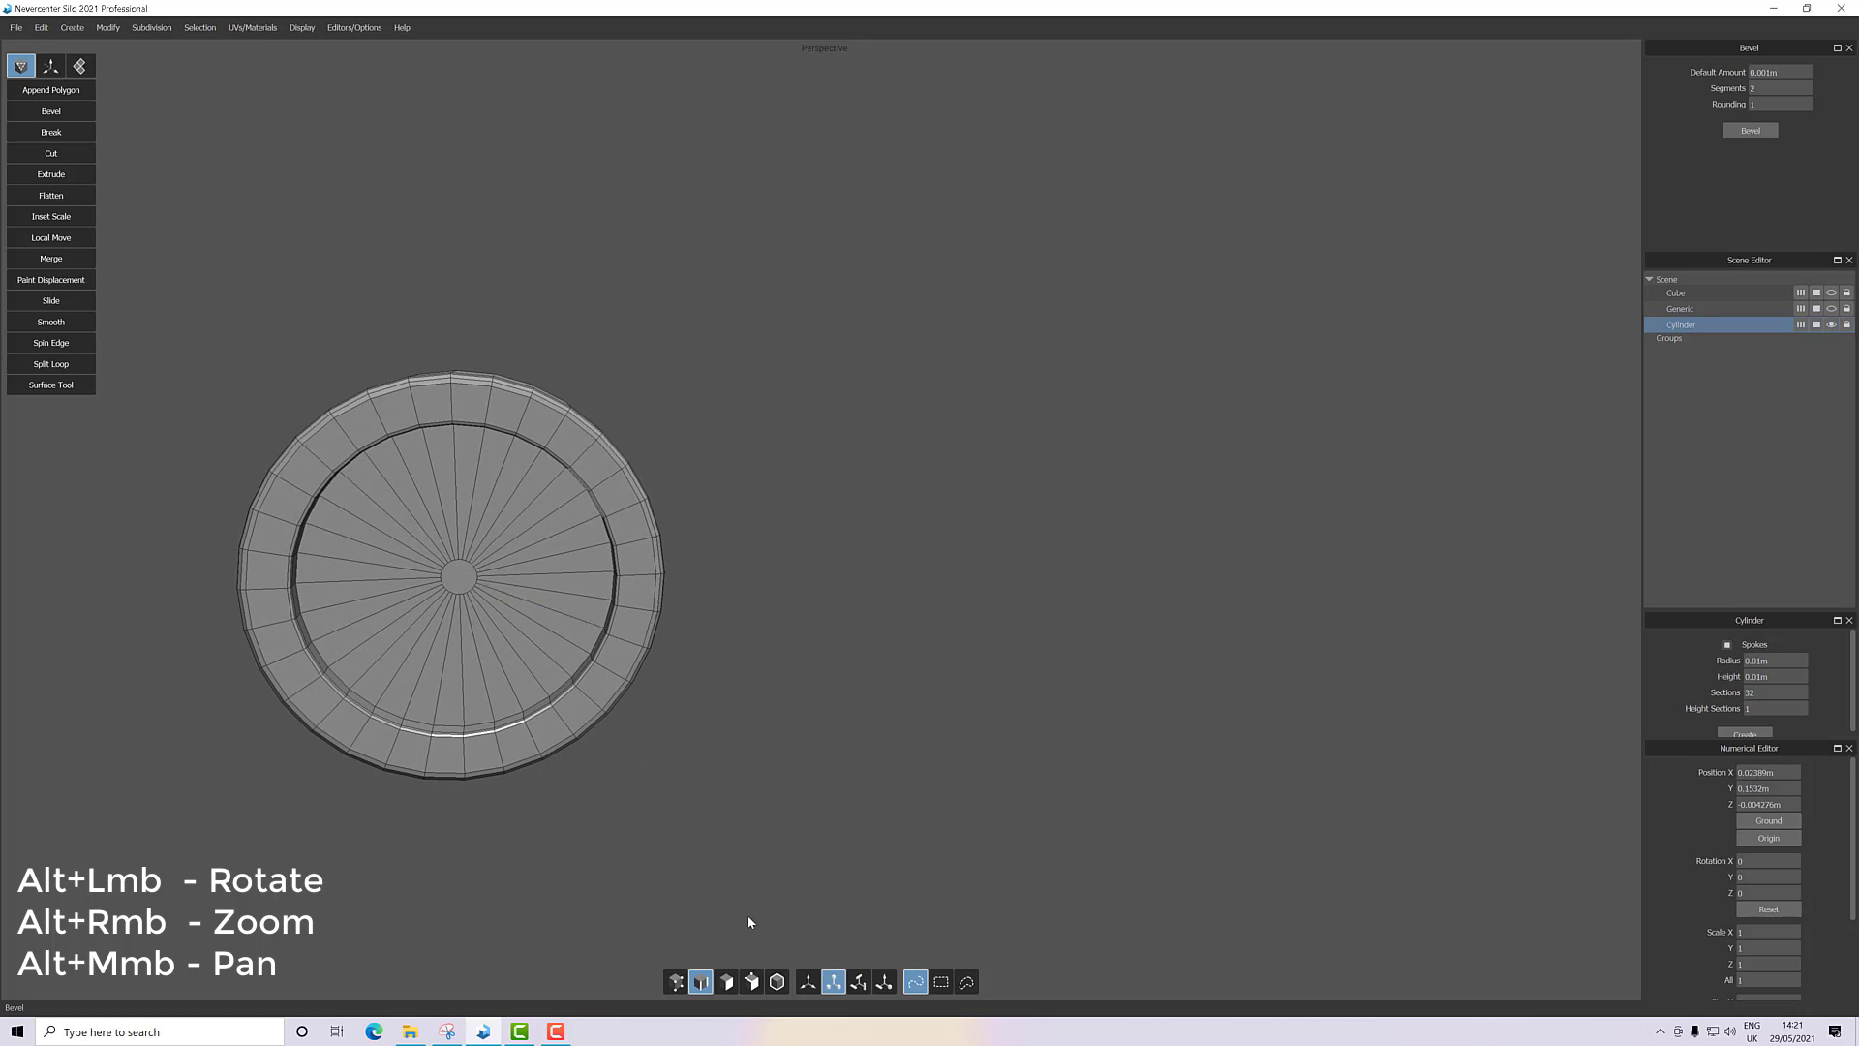
{"action": "left_click", "coordinate": [731, 983]}
{"action": "left_click", "coordinate": [458, 583]}
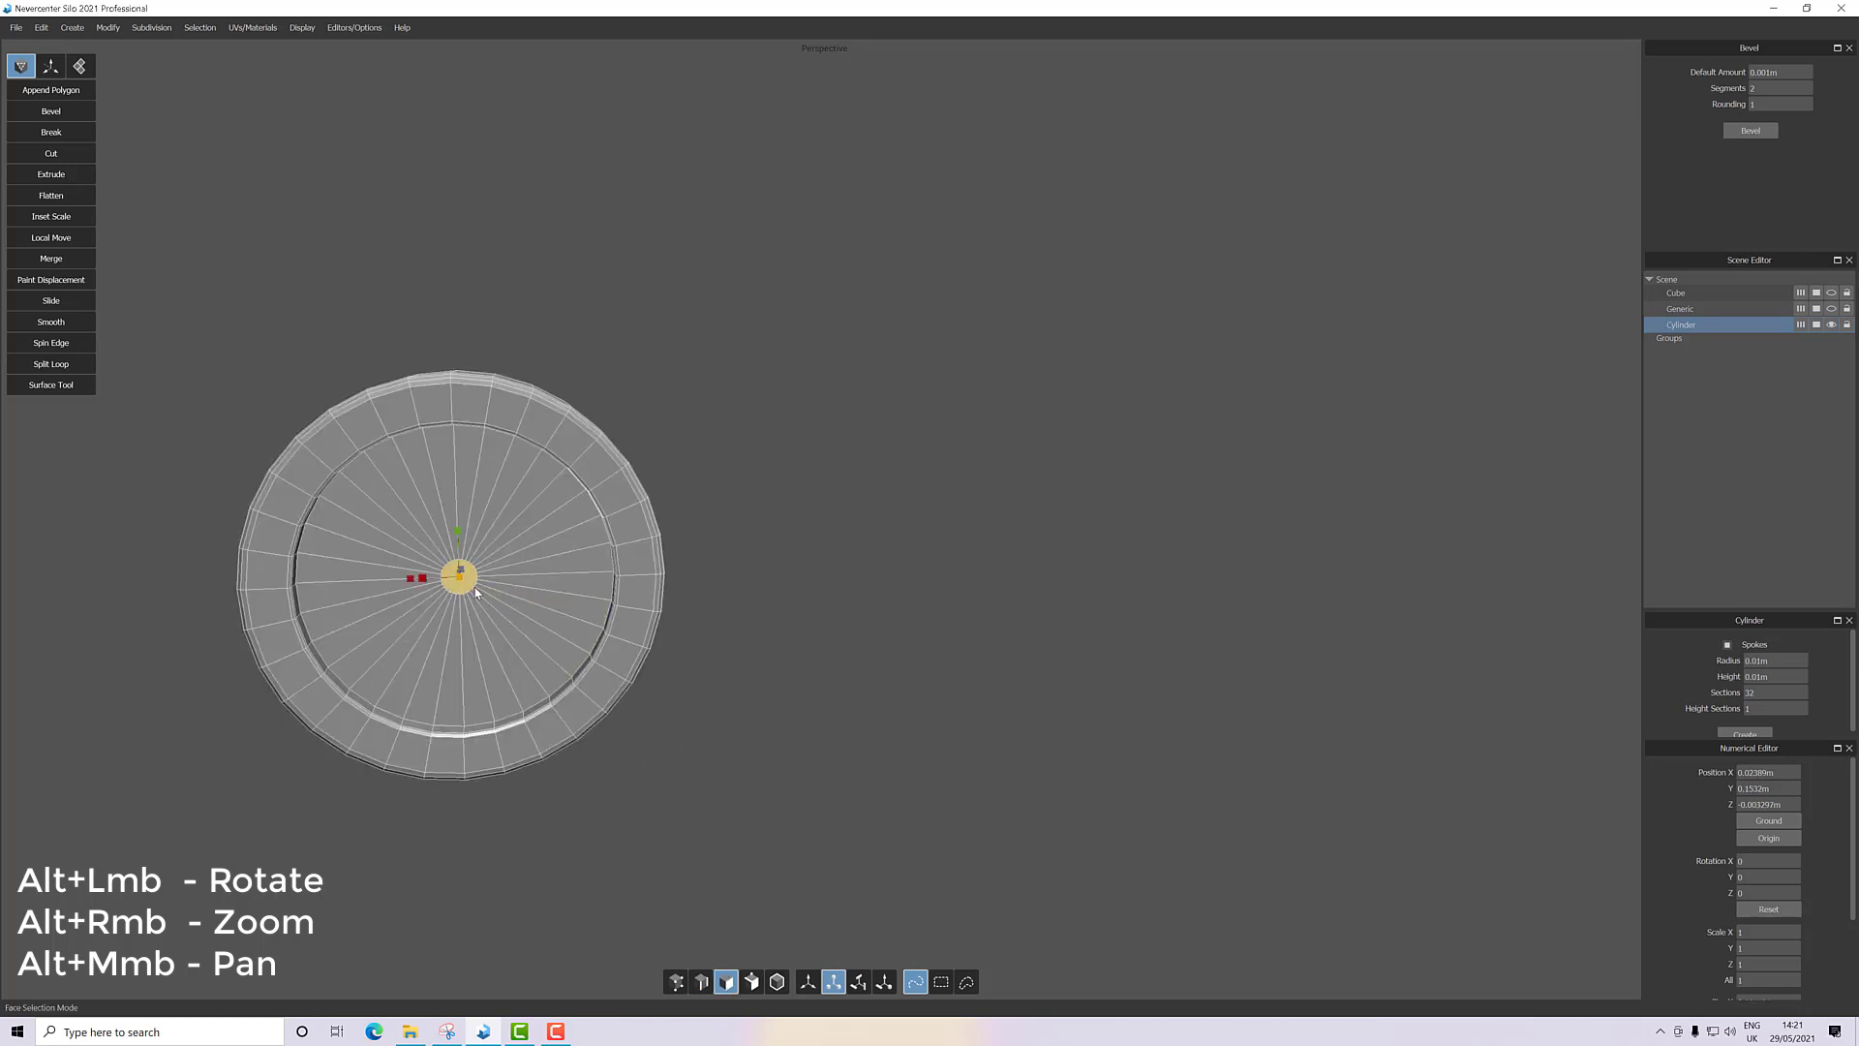
{"action": "mouse_move", "coordinate": [493, 587]}
{"action": "left_mouse_down", "text": "alt"}
{"action": "mouse_move", "coordinate": [526, 583]}
{"action": "mouse_move", "coordinate": [506, 570]}
{"action": "left_mouse_up", "text": "alt"}
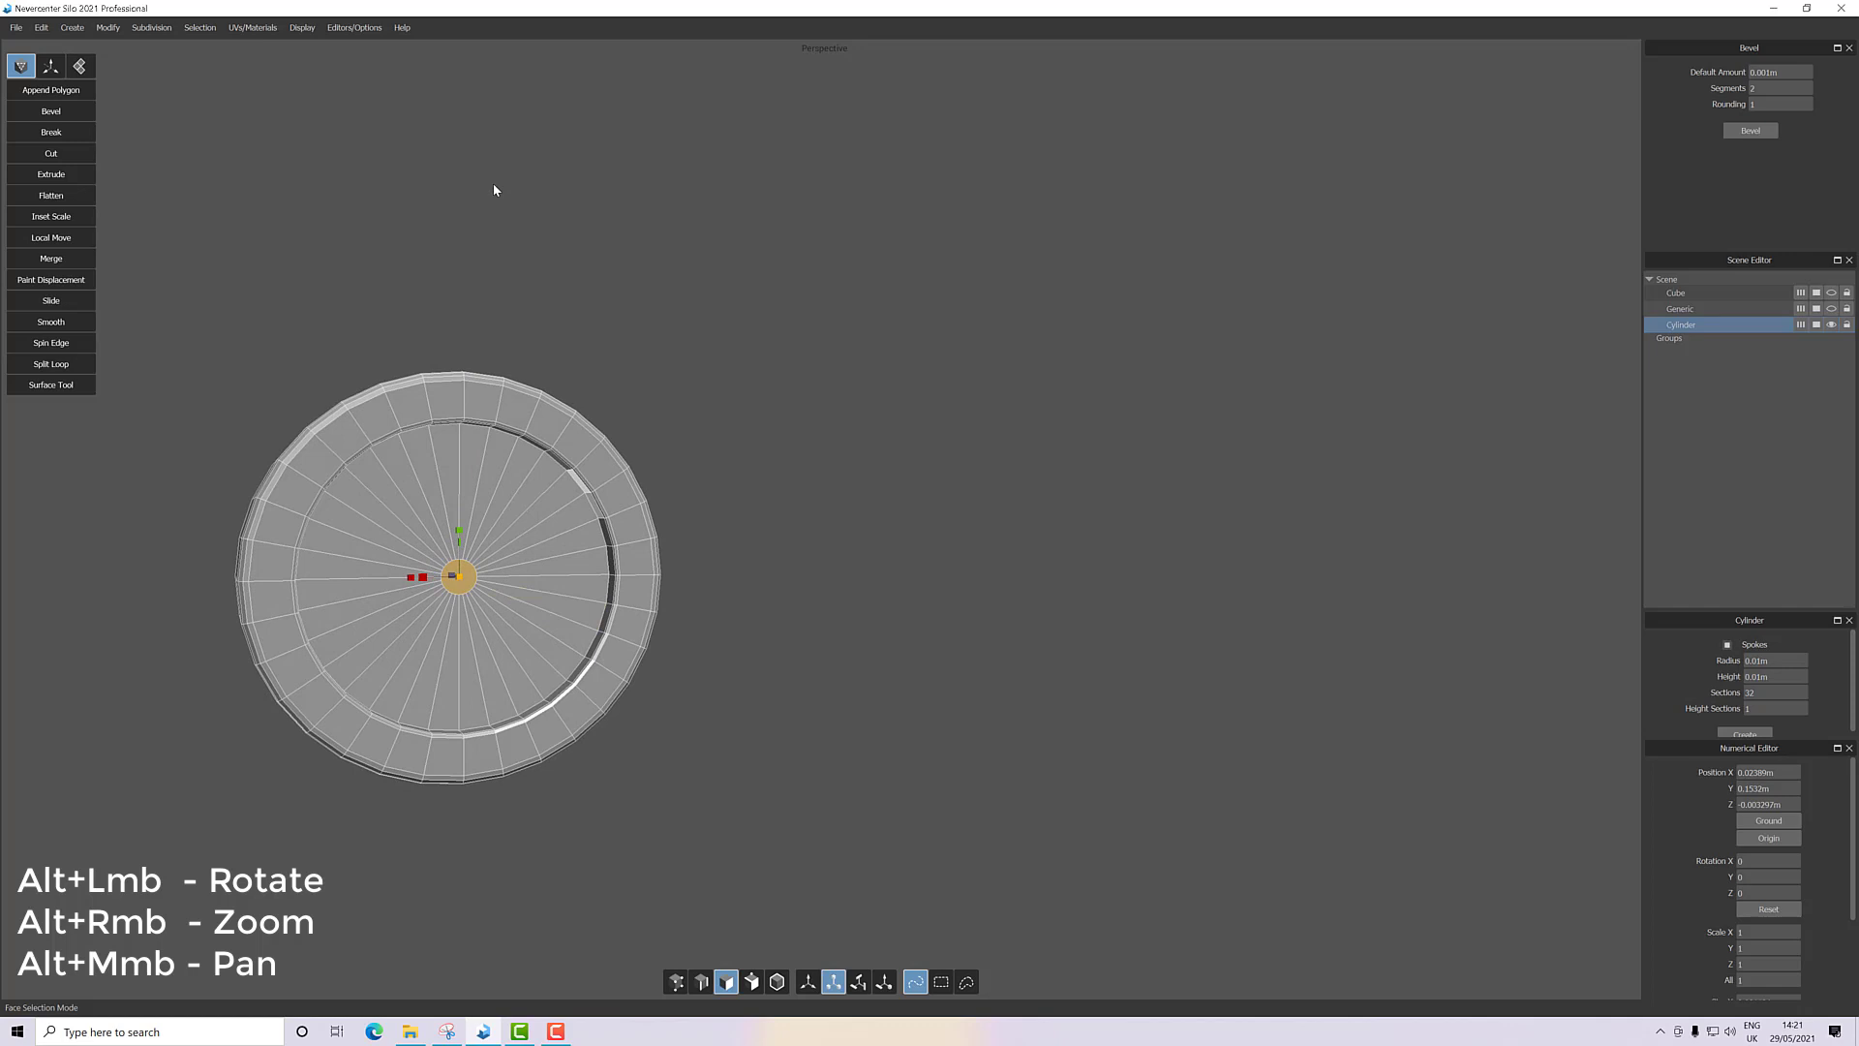
{"action": "key", "text": "Delete"}
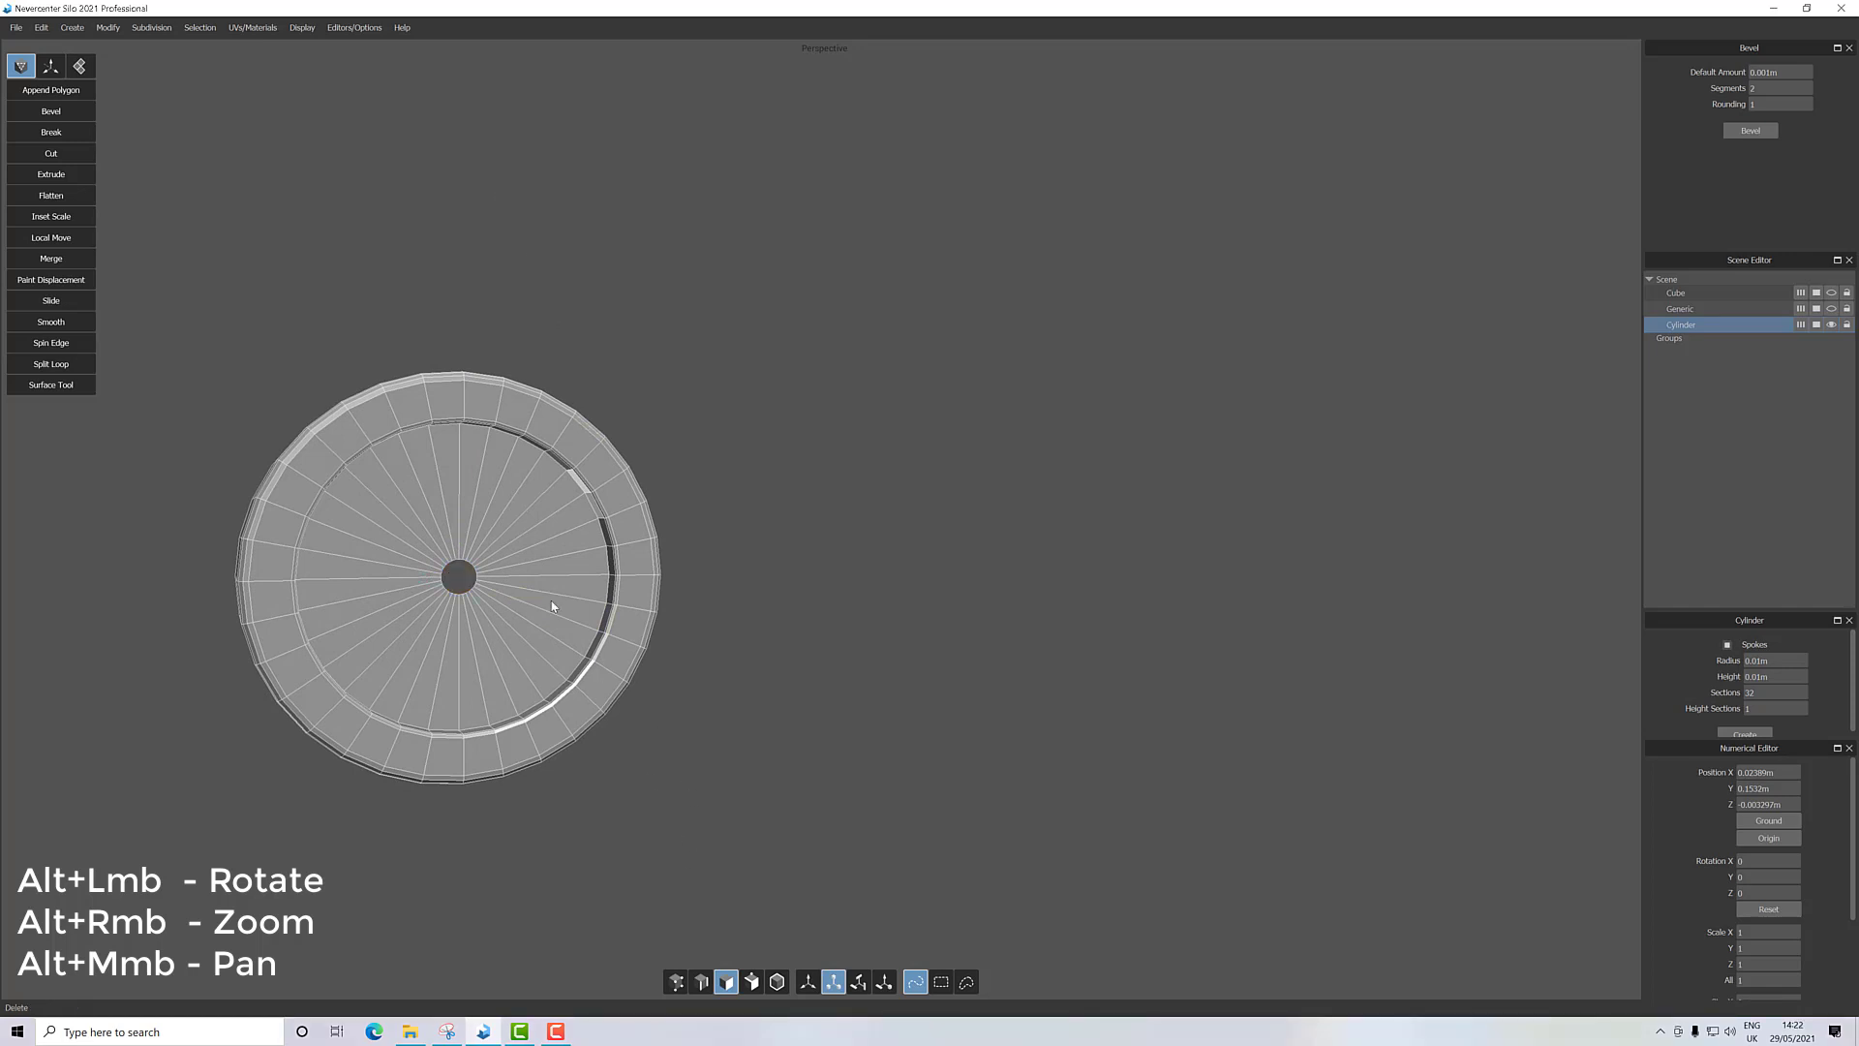
{"action": "left_click", "coordinate": [701, 982]}
{"action": "double_click", "coordinate": [473, 587]}
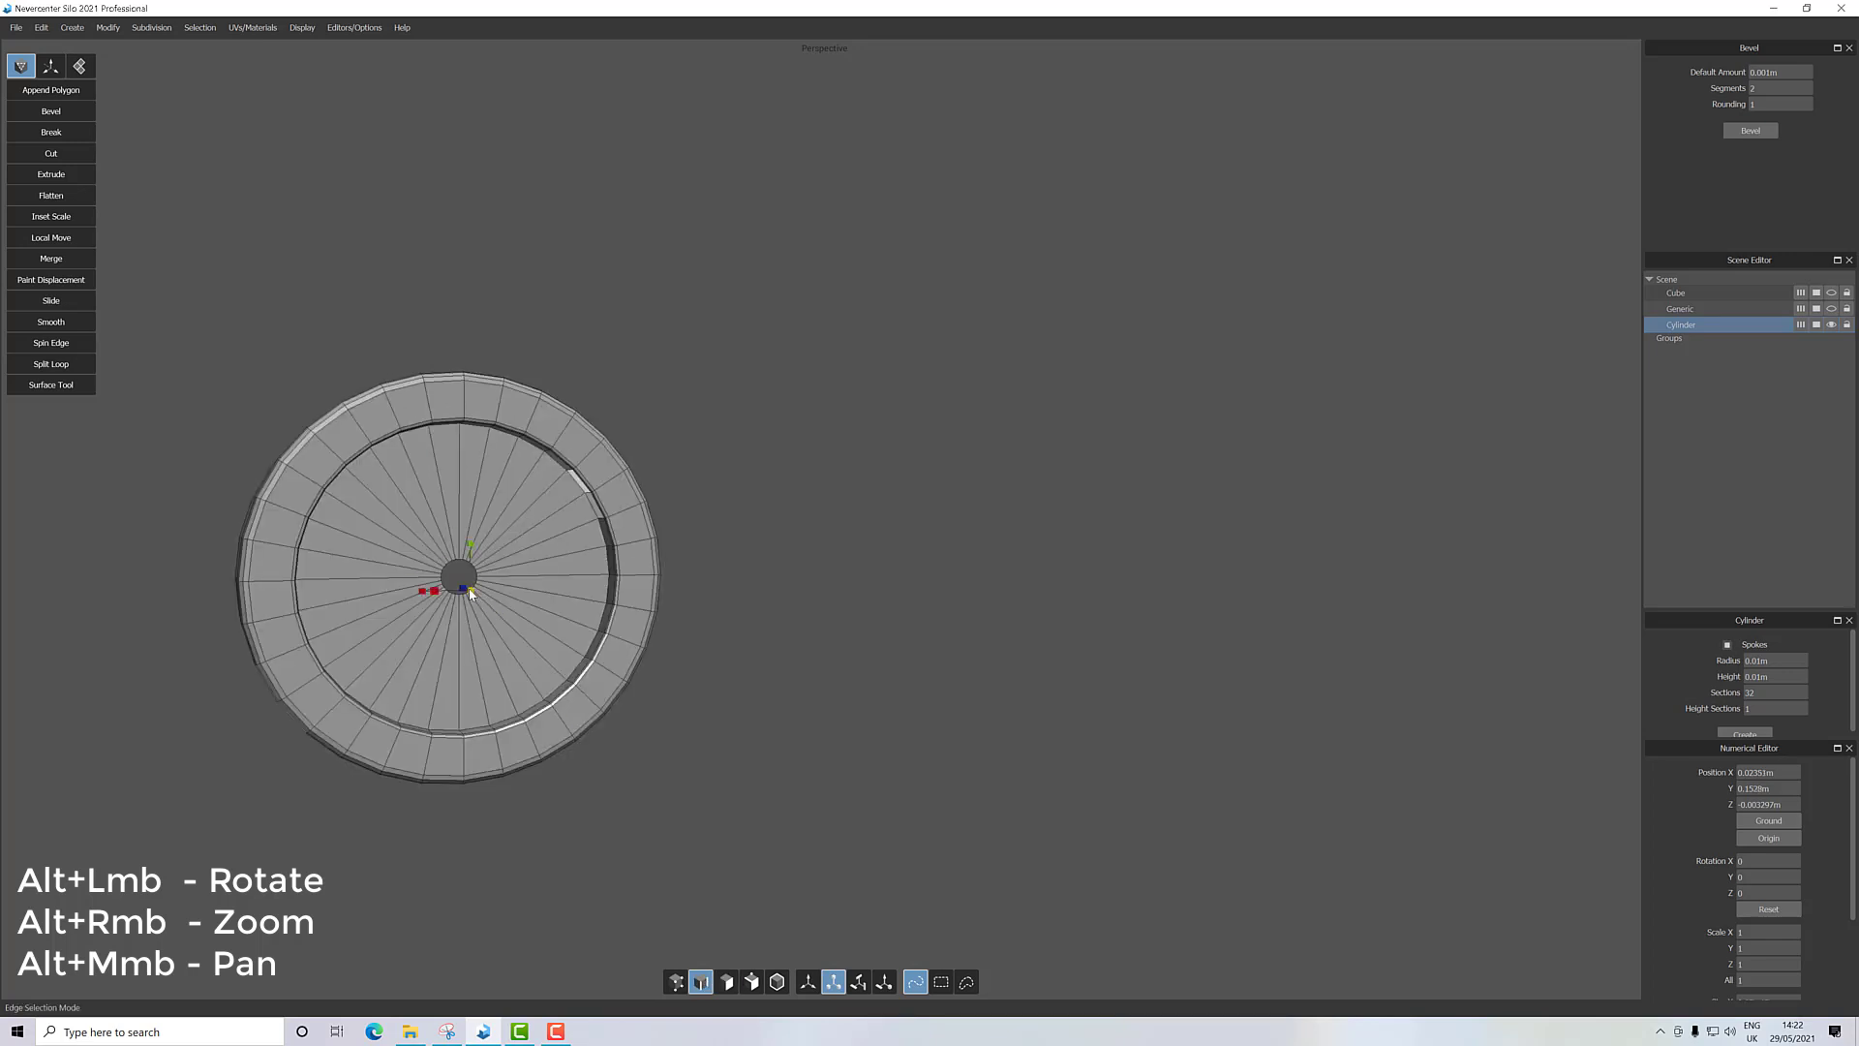
{"action": "left_click_drag", "start_coordinate": [523, 605], "coordinate": [484, 552], "text": "alt"}
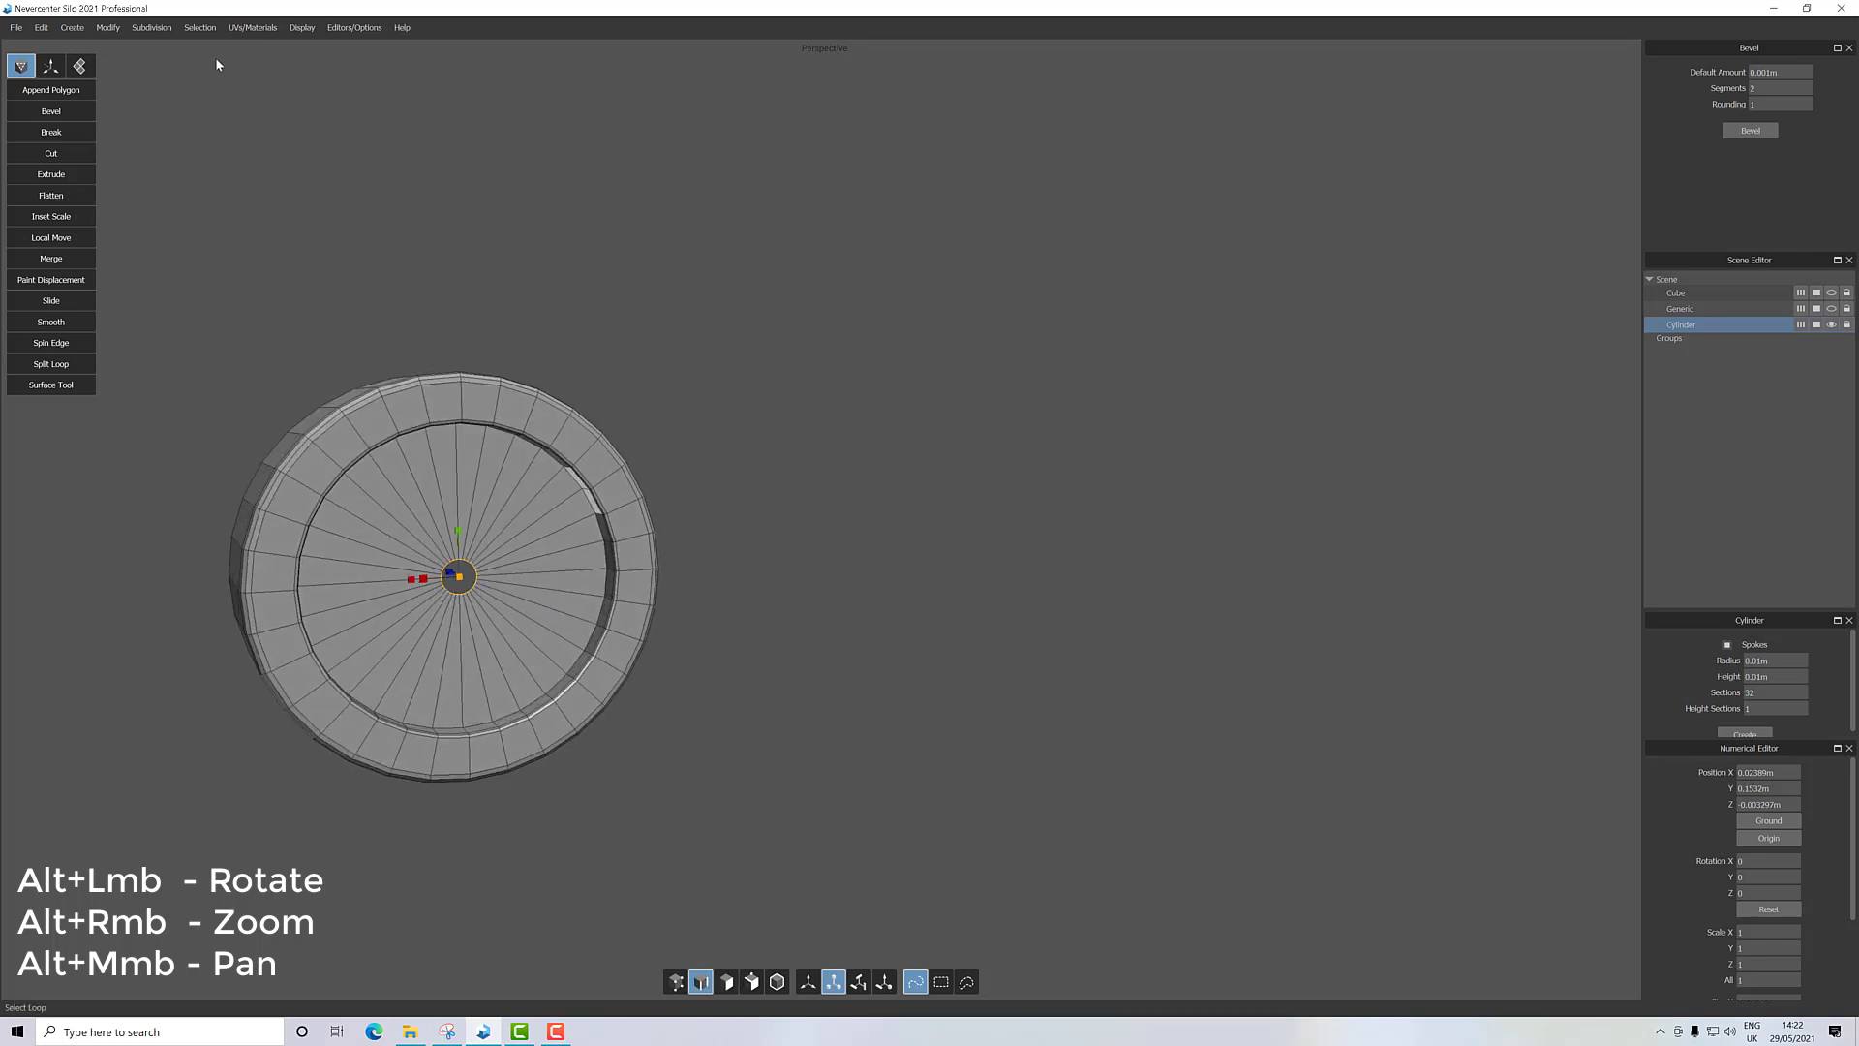
Area-select the vertices around the central hole and set the merge vertex tolerance to 0.1.
{"action": "left_click", "coordinate": [676, 982]}
{"action": "left_click", "coordinate": [457, 581]}
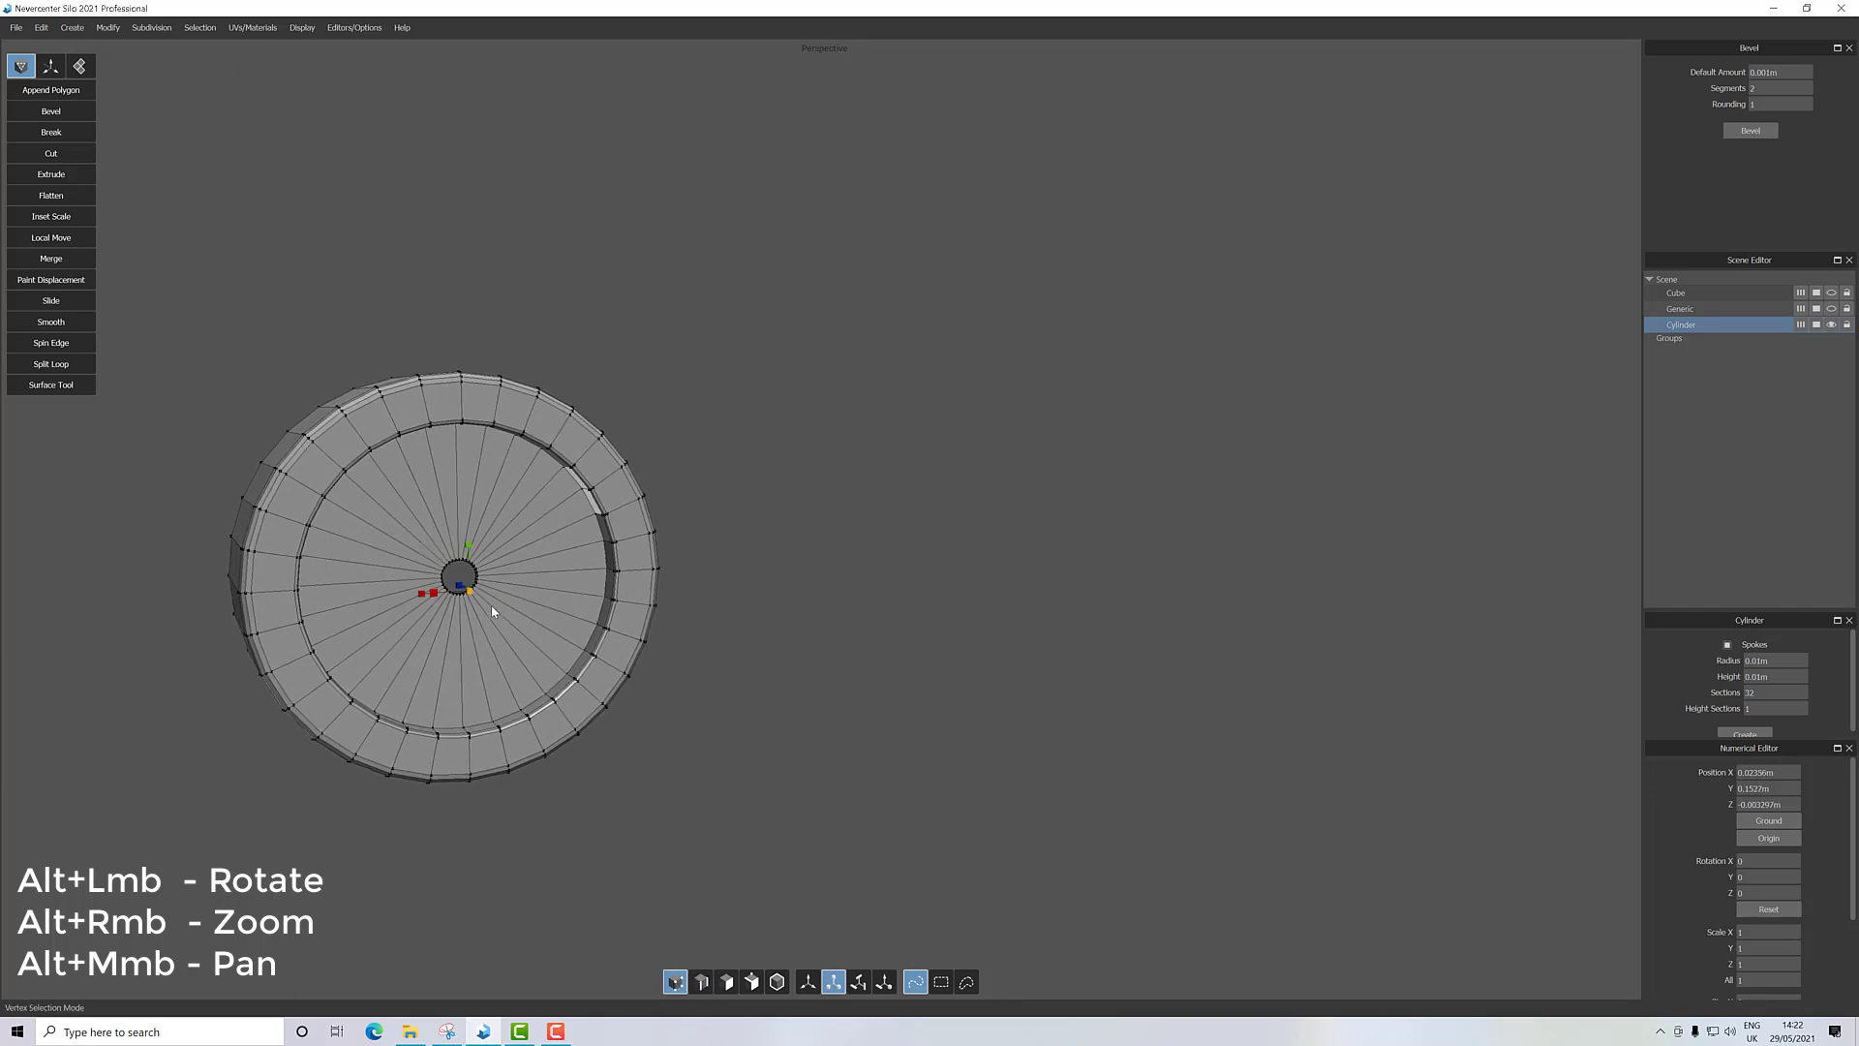
{"action": "left_click", "coordinate": [941, 982]}
{"action": "left_click", "coordinate": [859, 682]}
{"action": "left_click_drag", "start_coordinate": [469, 593], "coordinate": [519, 639]}
{"action": "left_click_drag", "start_coordinate": [844, 741], "coordinate": [832, 751], "text": "alt"}
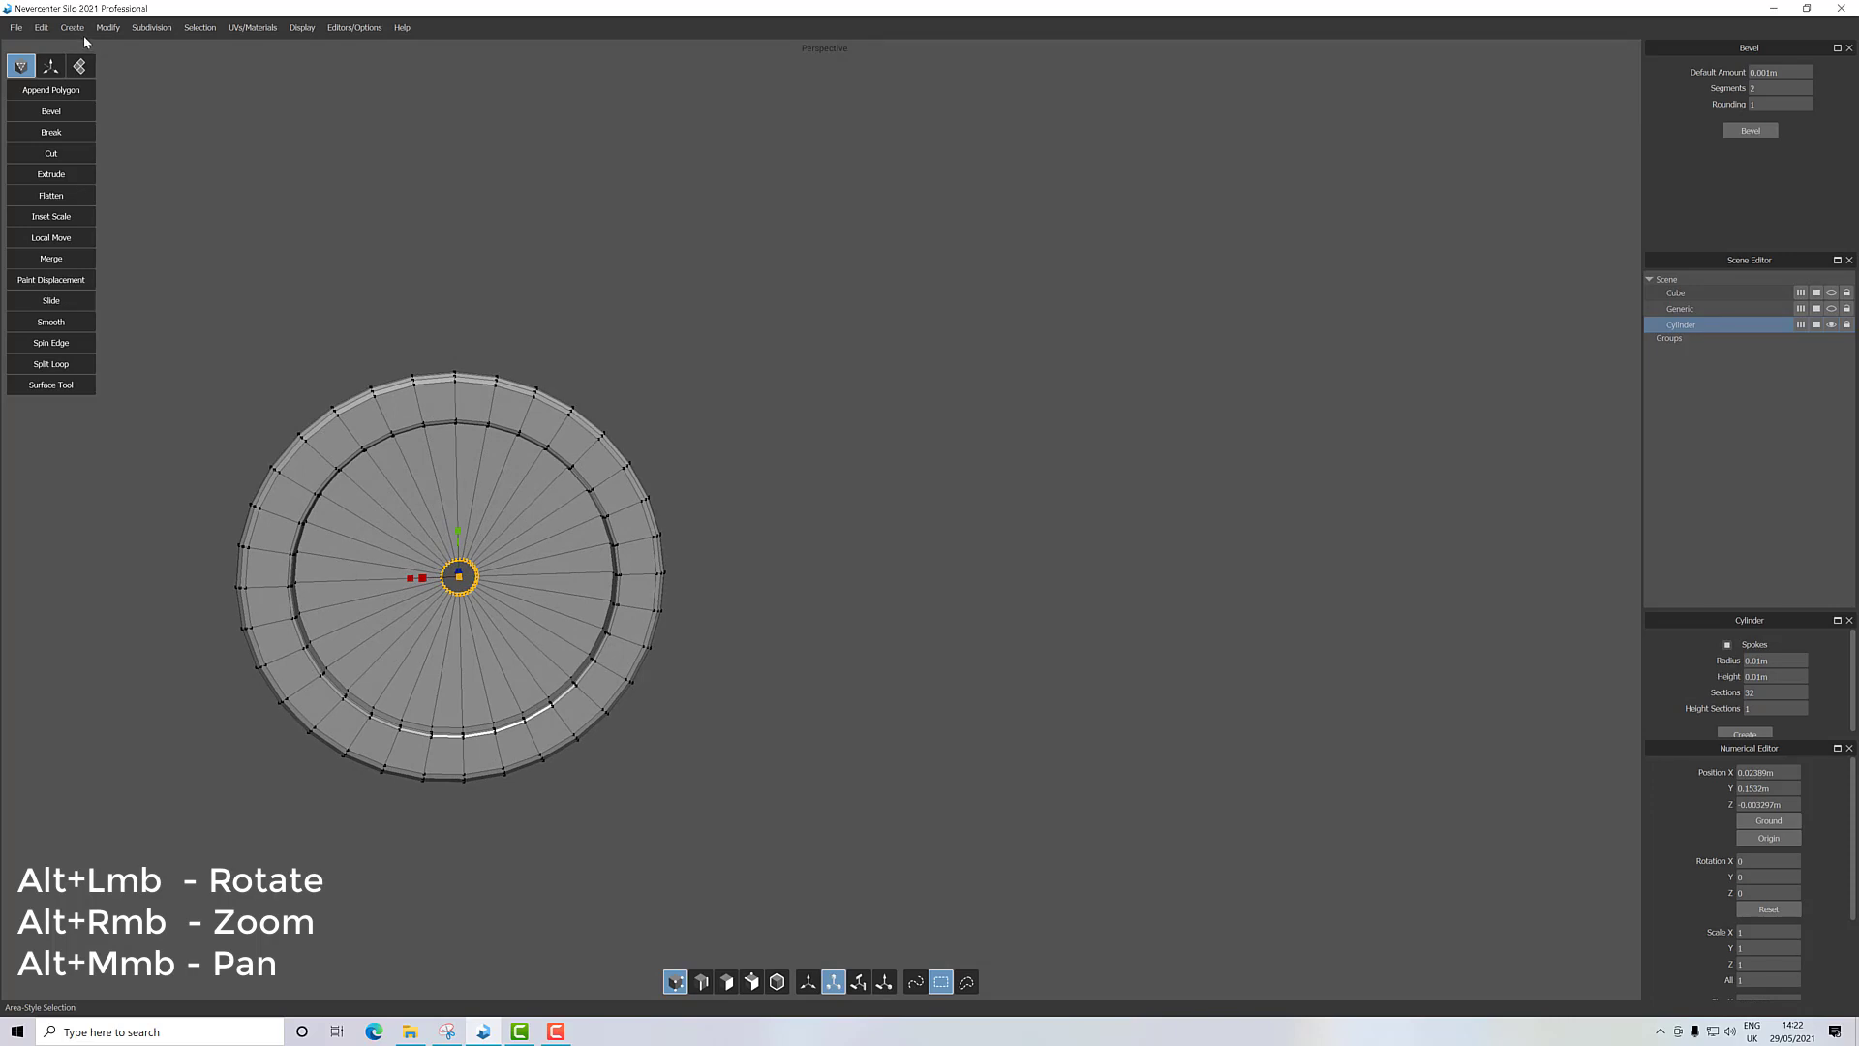
{"action": "left_click", "coordinate": [108, 27]}
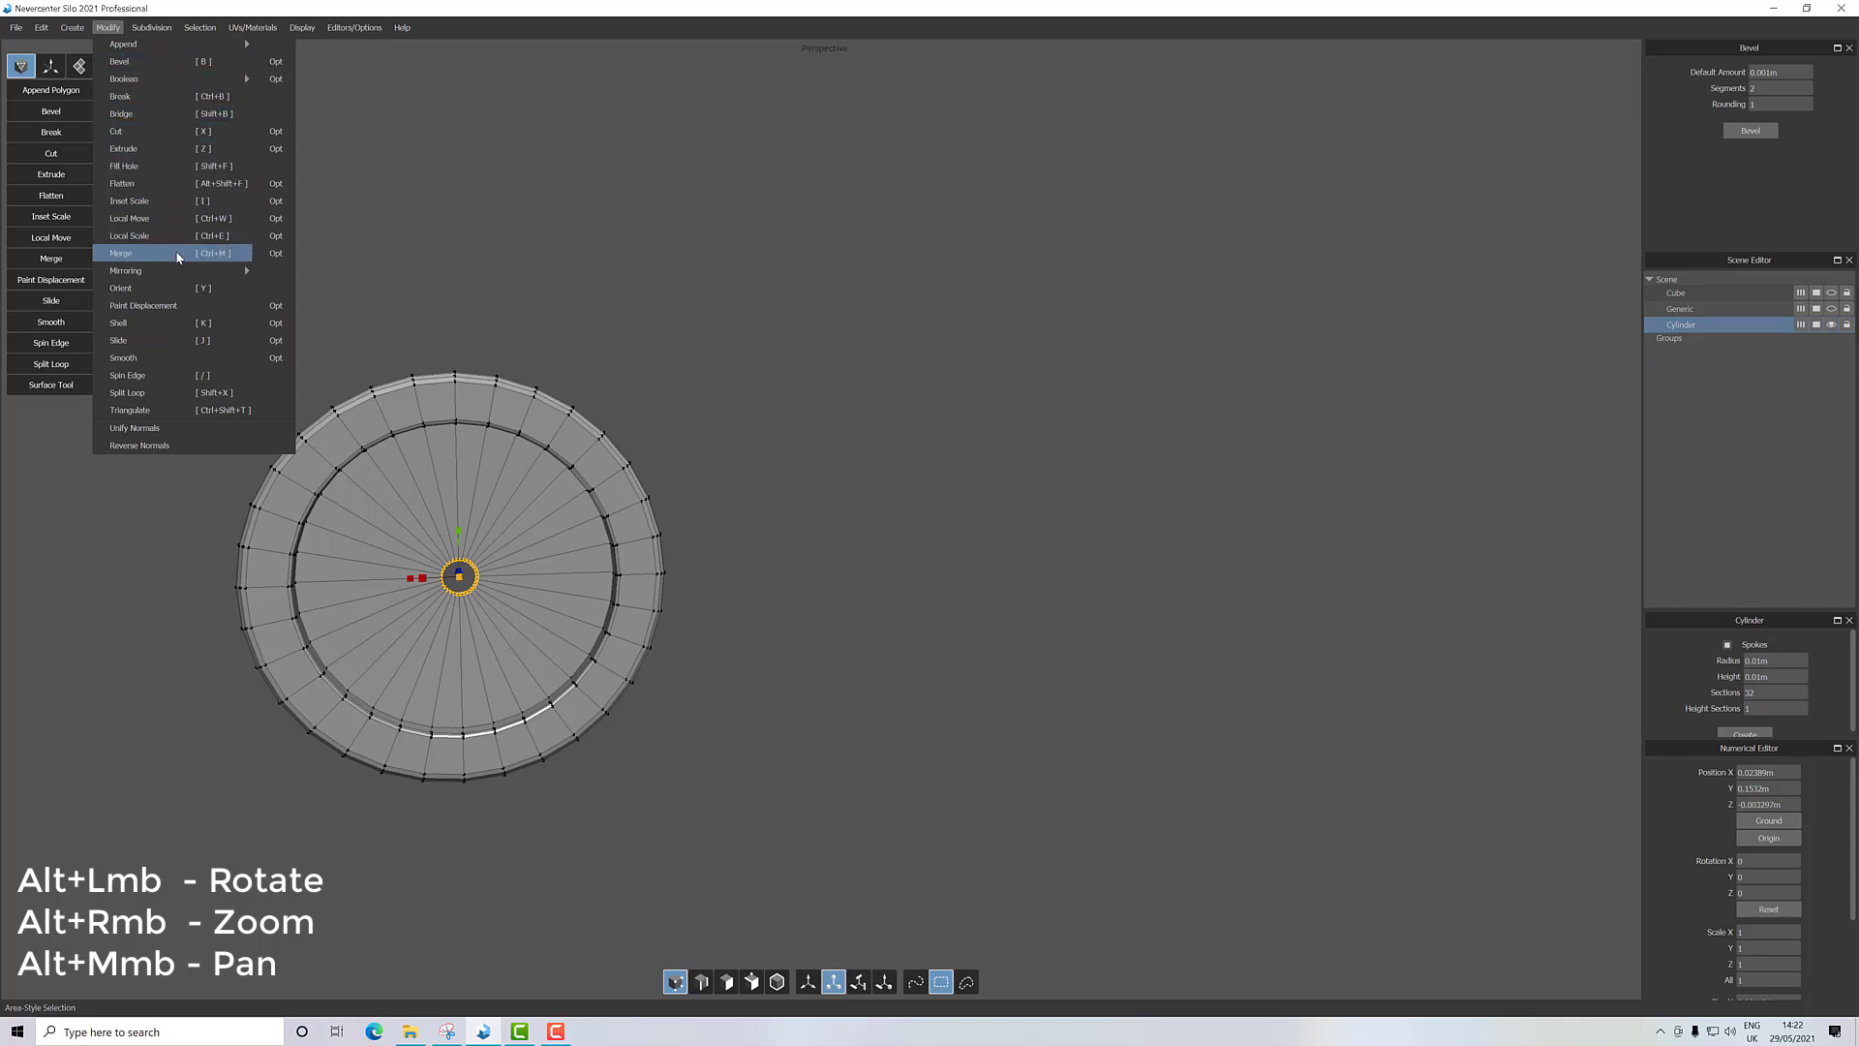
{"action": "left_click", "coordinate": [275, 253]}
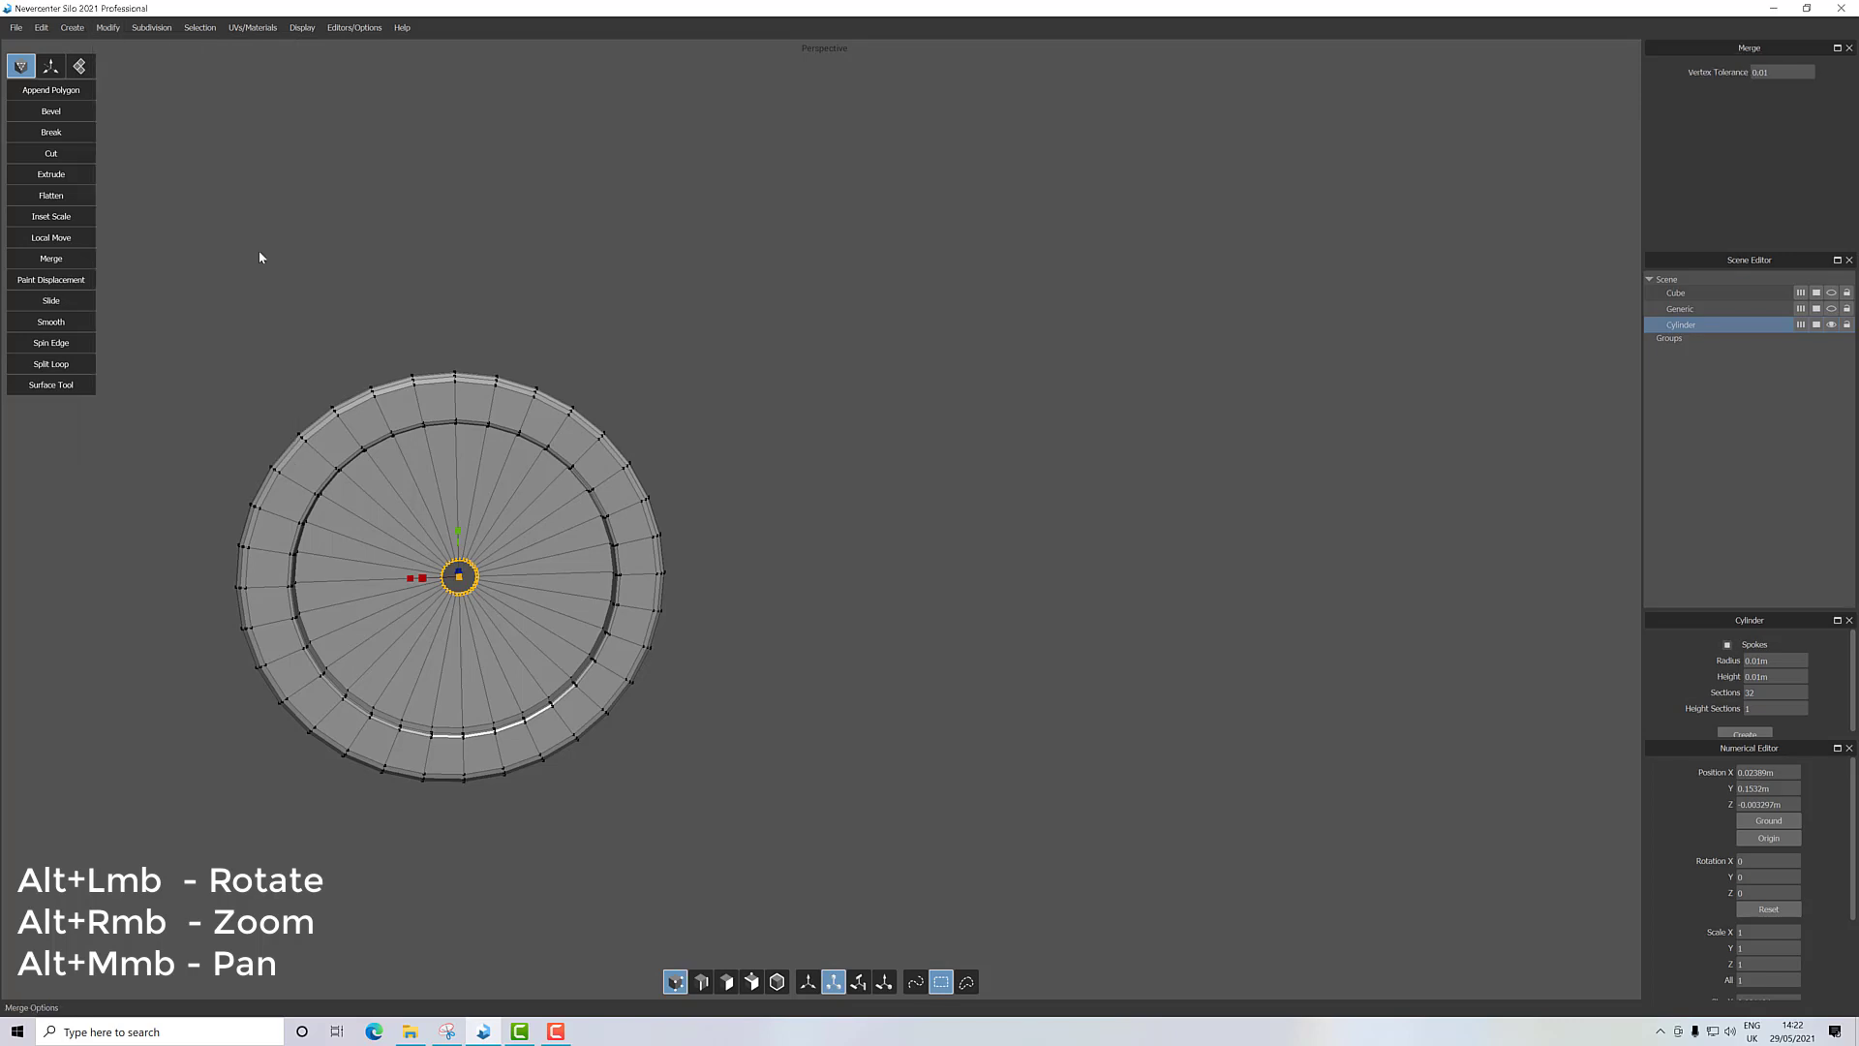
{"action": "double_click", "coordinate": [1777, 75]}
{"action": "type", "text": "0"}
{"action": "left_click", "coordinate": [749, 542]}
Merge the ring of vertices around the central hole into a single point.
{"action": "left_click_drag", "start_coordinate": [513, 554], "coordinate": [418, 535]}
{"action": "left_click", "coordinate": [43, 28]}
{"action": "mouse_move", "coordinate": [107, 27]}
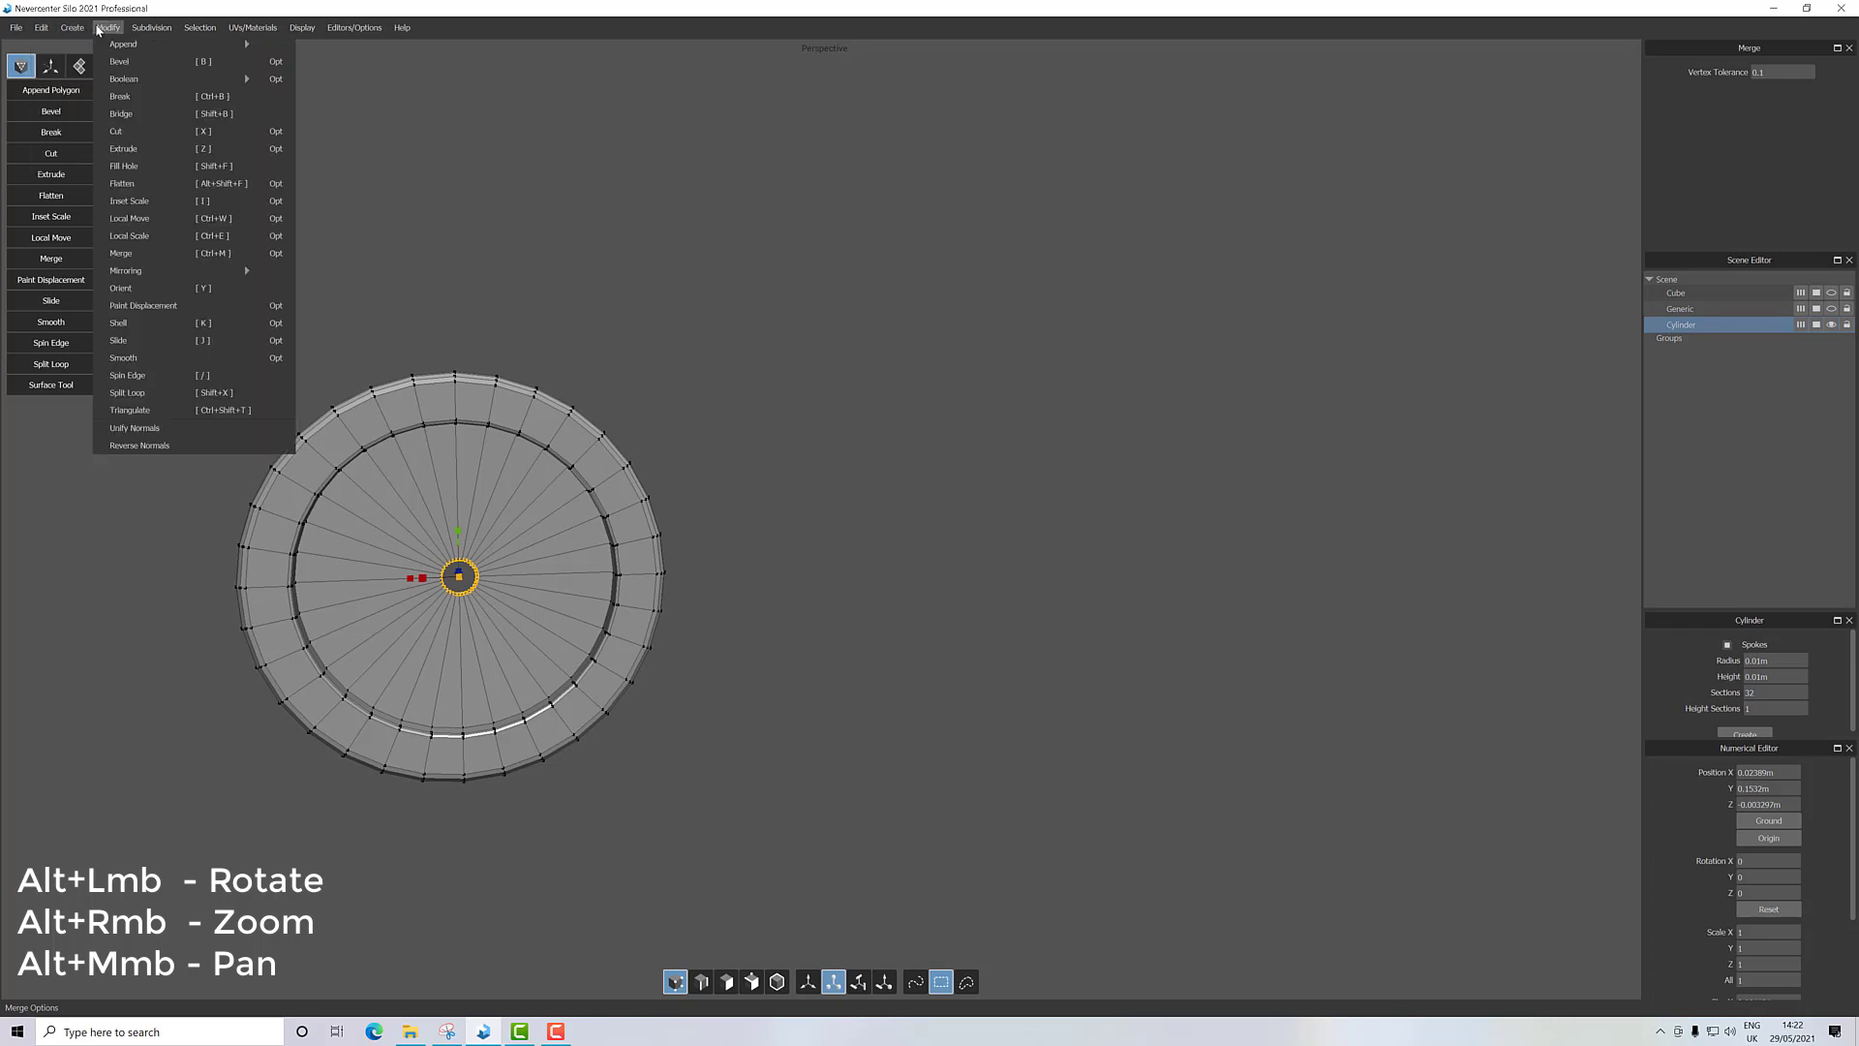
{"action": "left_click", "coordinate": [151, 256]}
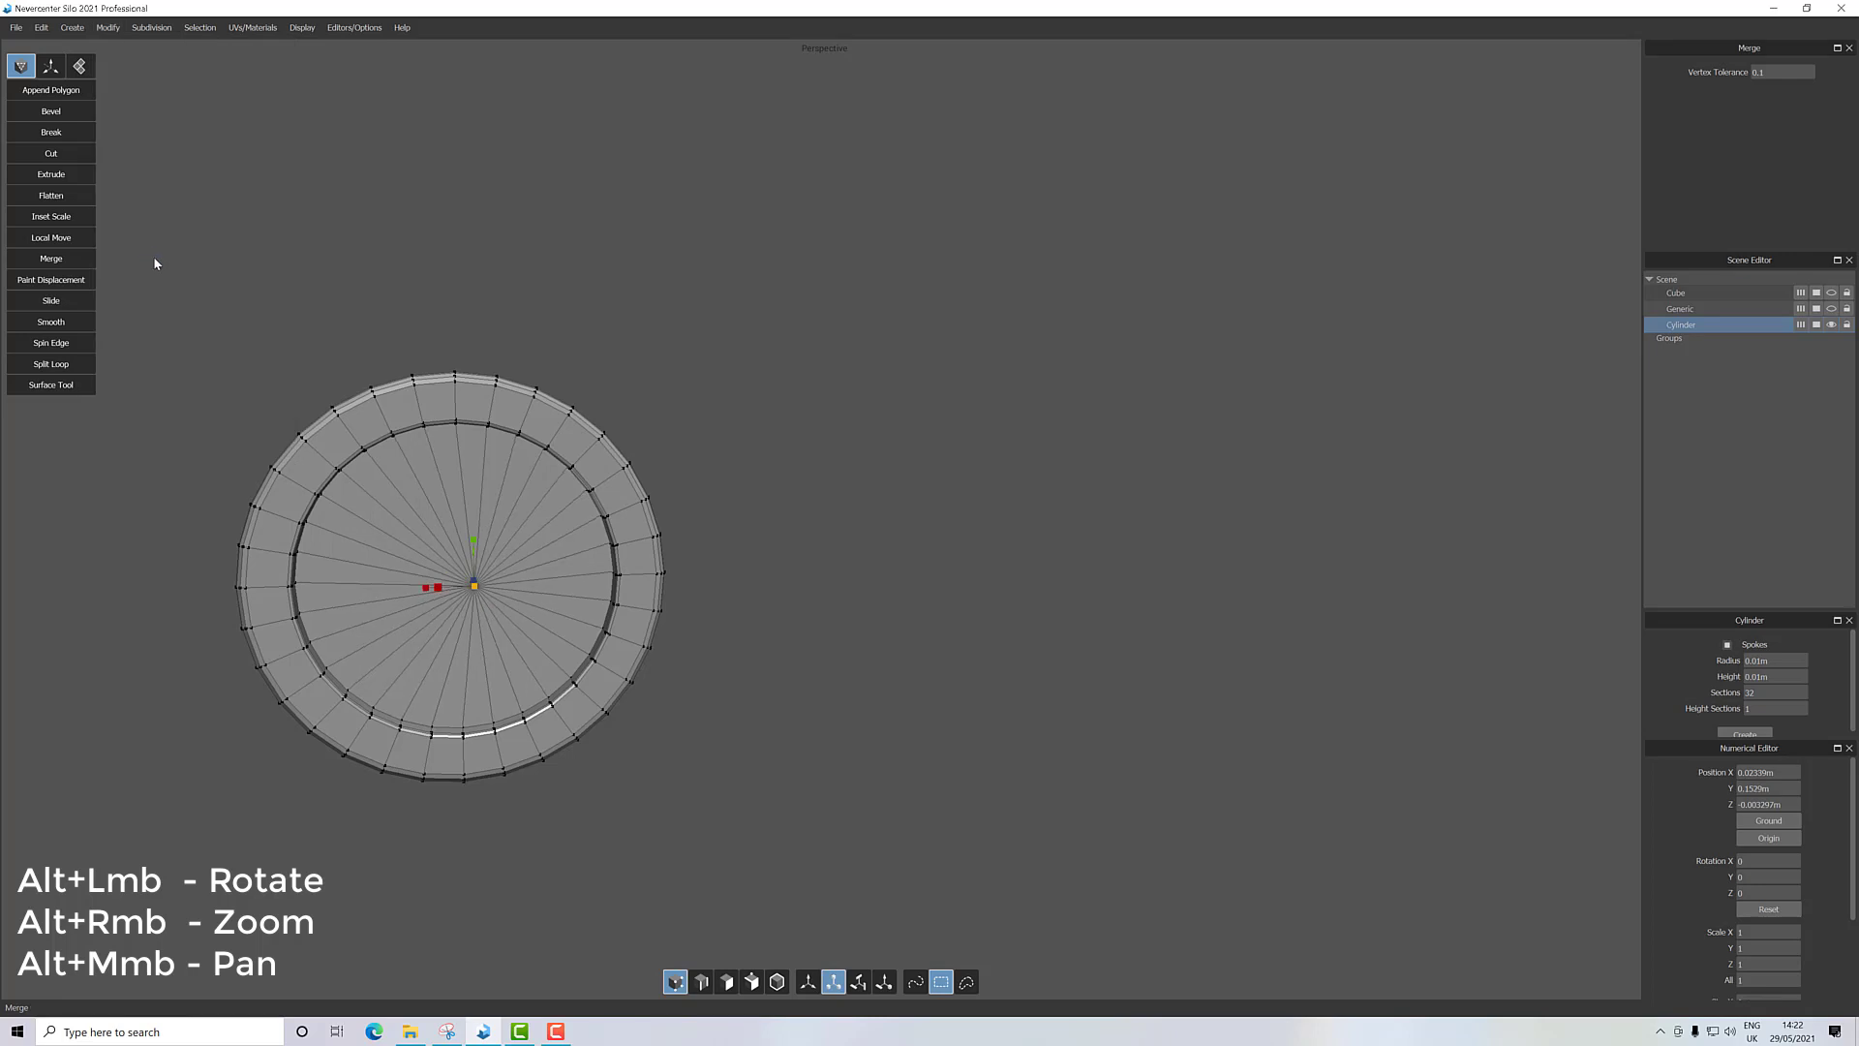
Move the merged vertex freehand to the centre of the recessed disc.
{"action": "left_click_drag", "start_coordinate": [482, 558], "coordinate": [532, 531], "text": "alt"}
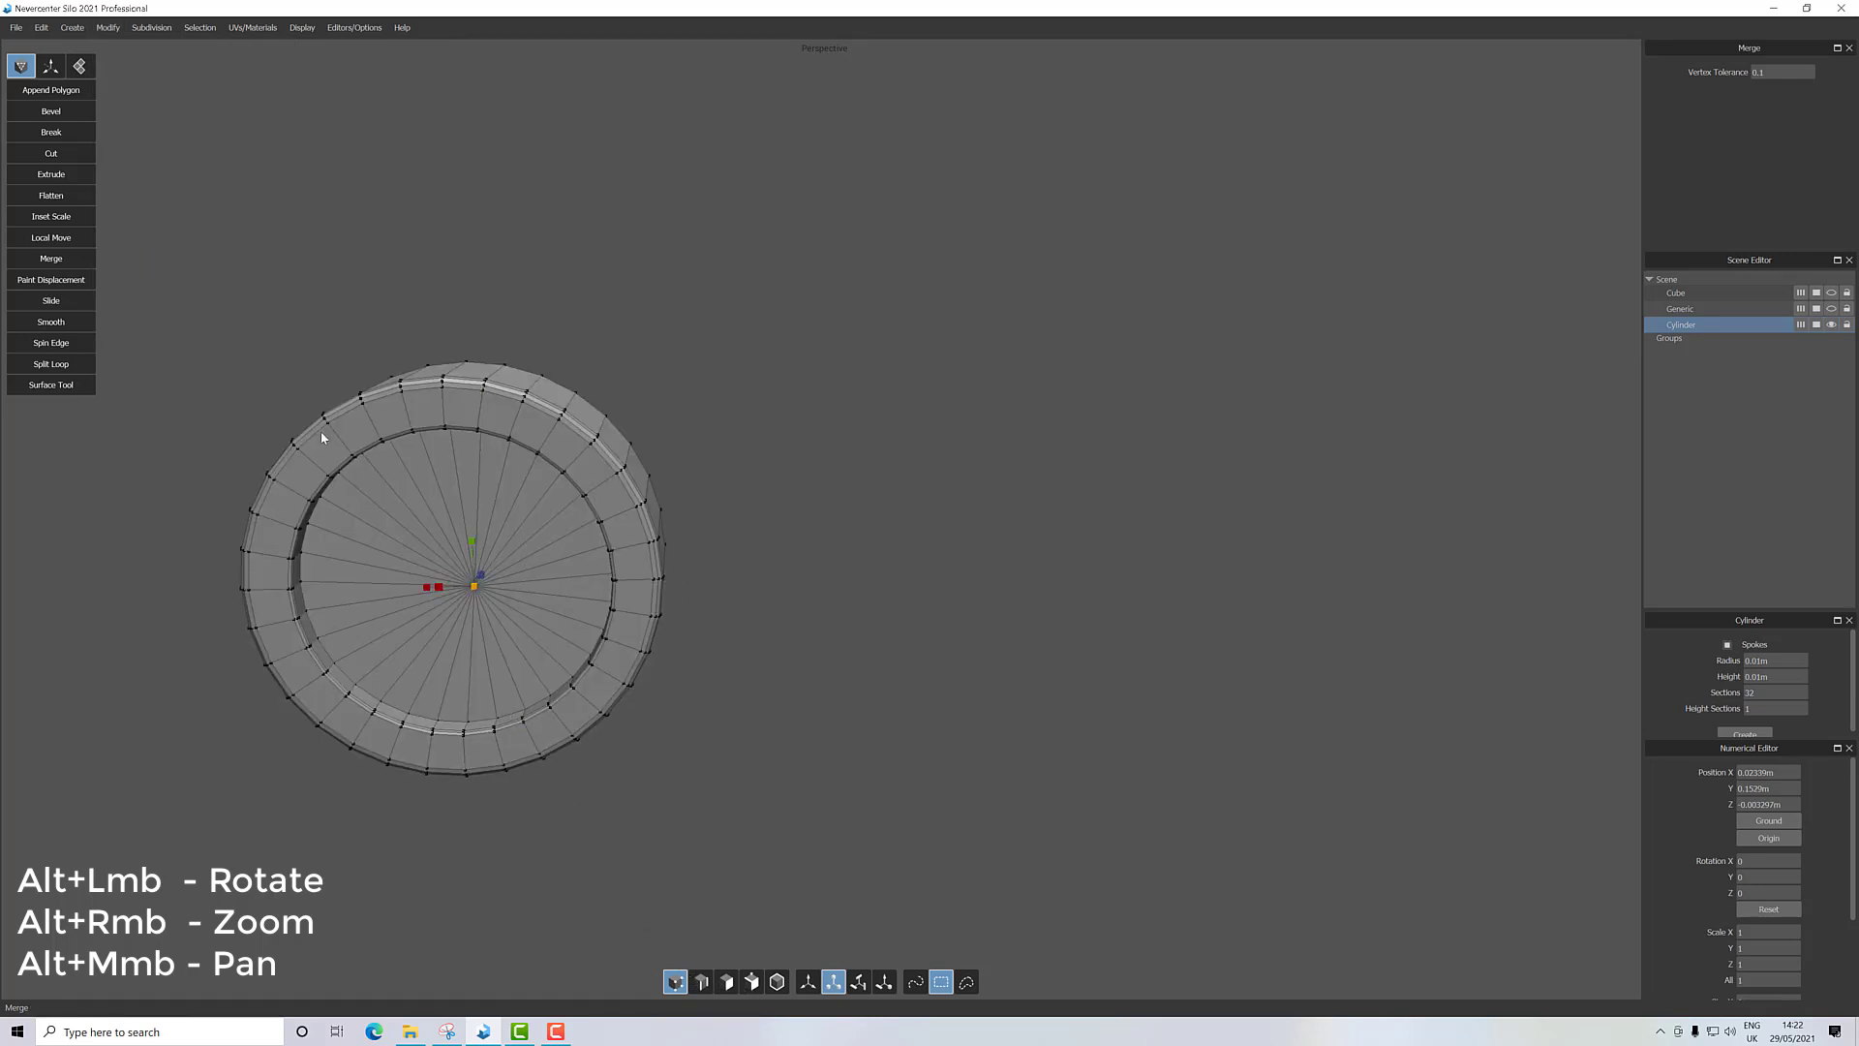
{"action": "left_click", "coordinate": [807, 982]}
{"action": "left_click_drag", "start_coordinate": [622, 655], "coordinate": [406, 585], "text": "alt"}
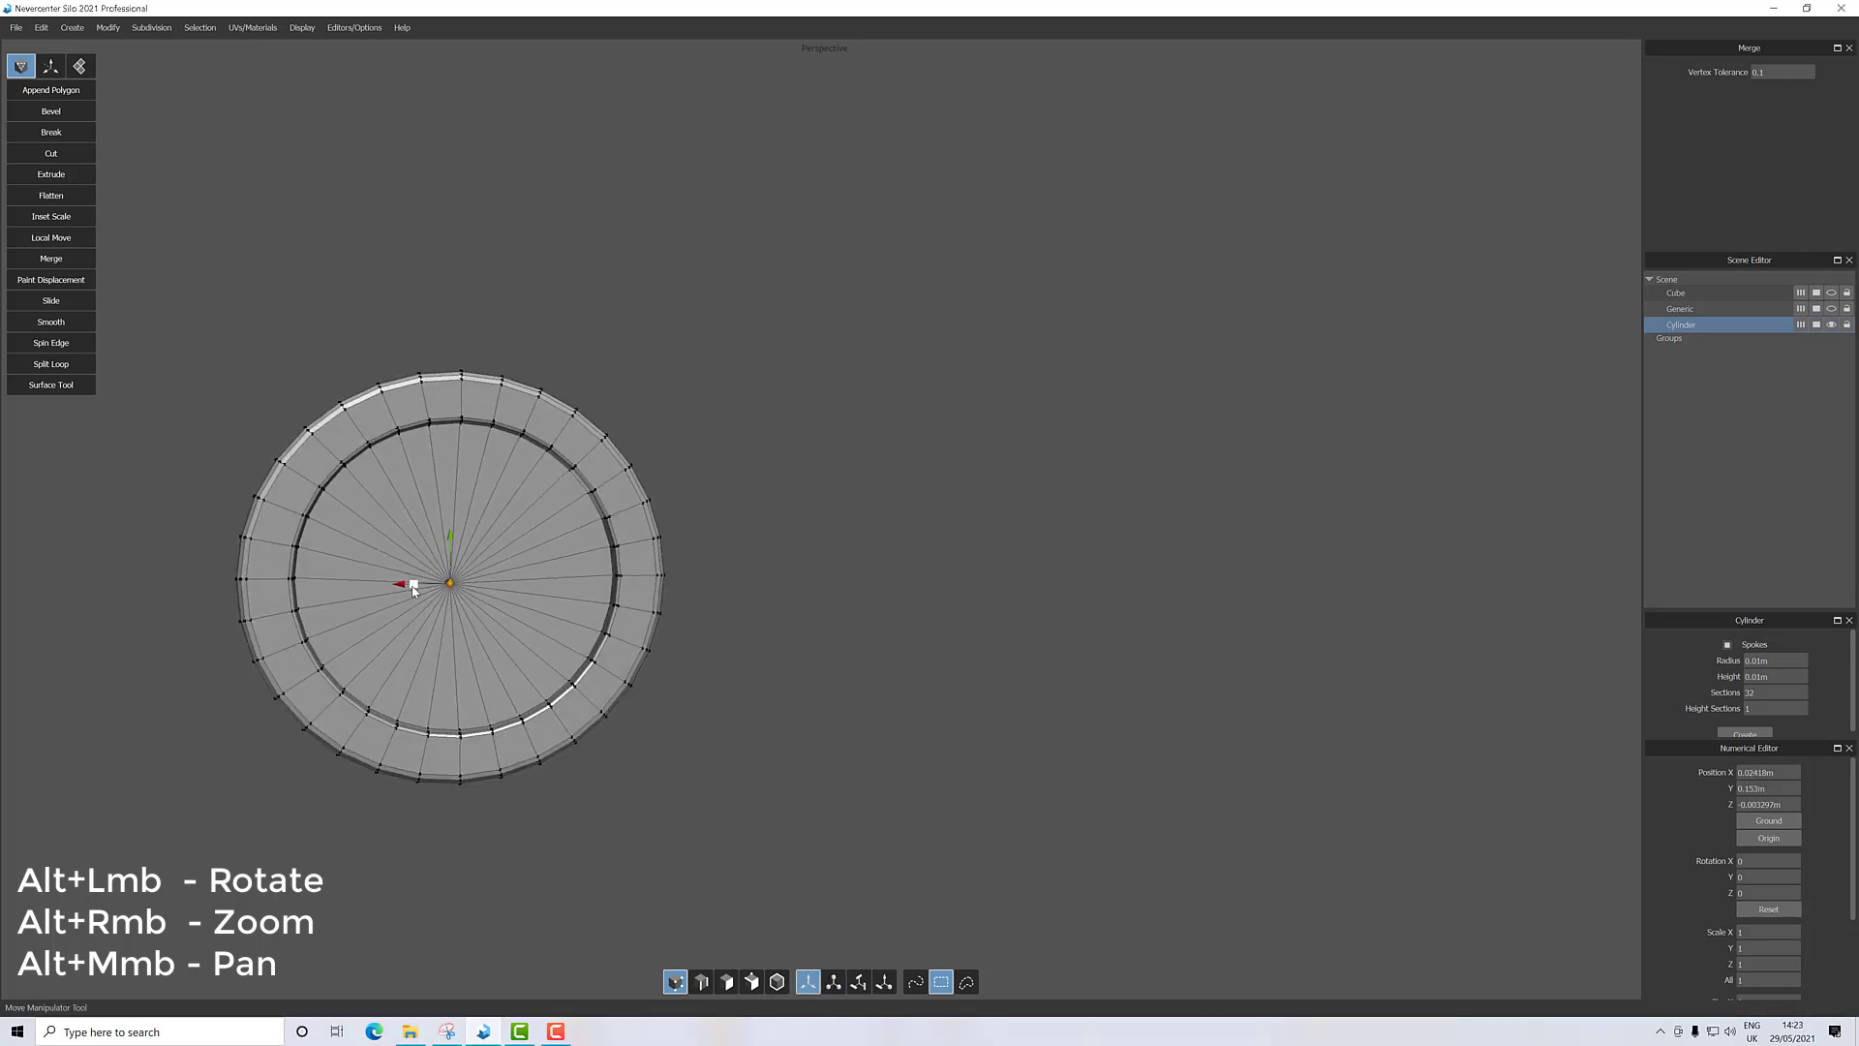
{"action": "left_click_drag", "start_coordinate": [718, 627], "coordinate": [749, 667], "text": "alt"}
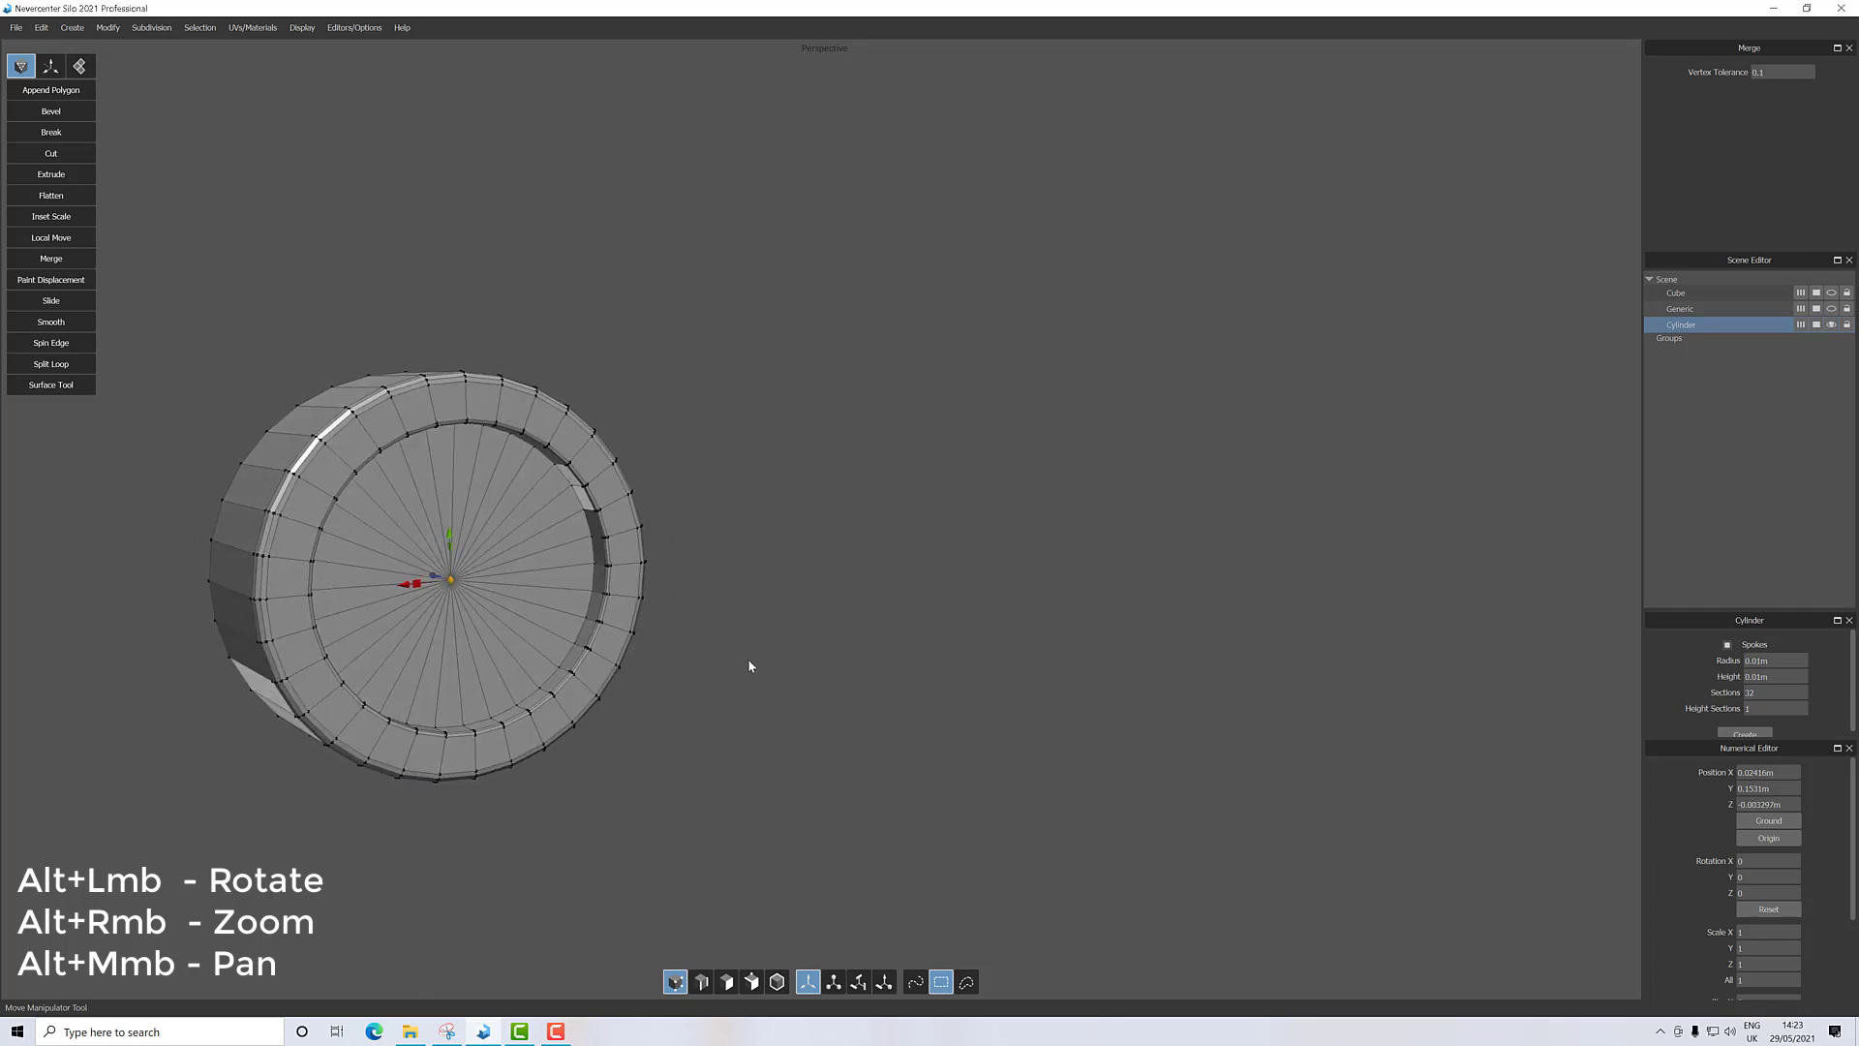
Make the hidden phone objects visible again and view the lens on the phone's back.
{"action": "left_click", "coordinate": [1831, 293]}
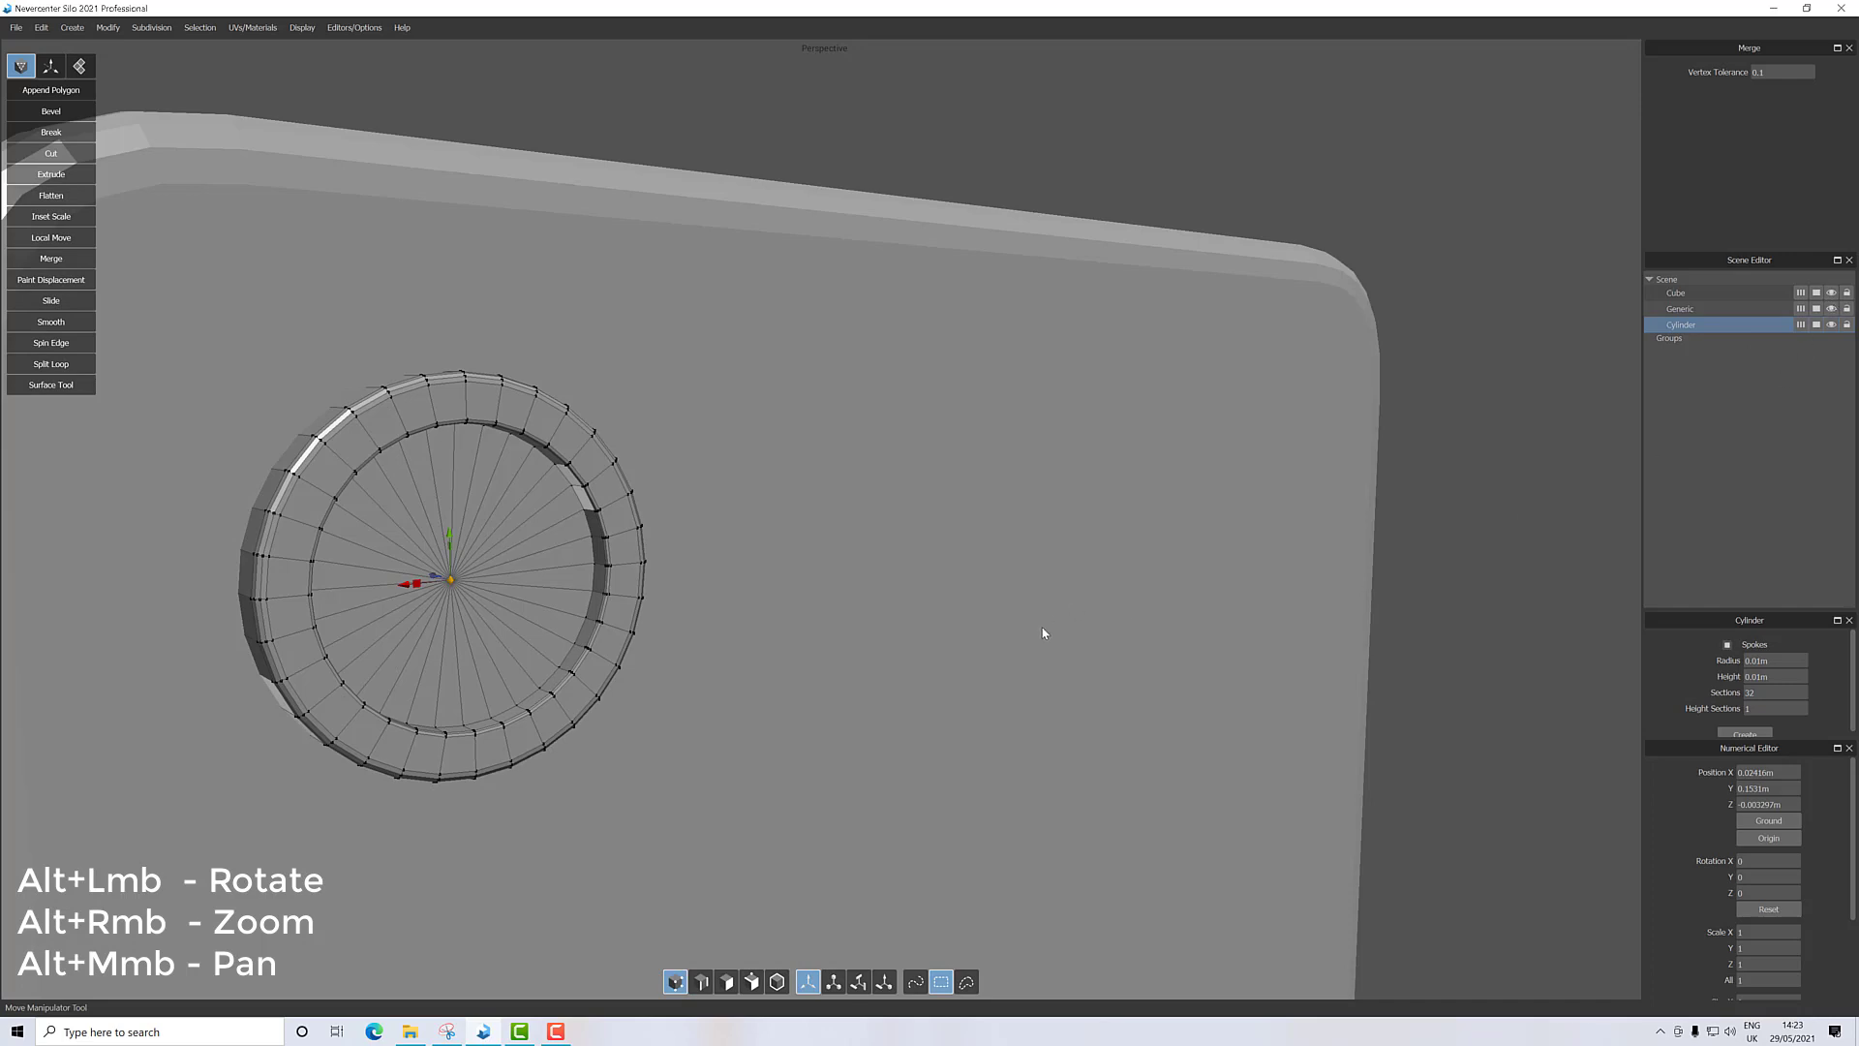
{"action": "scroll", "coordinate": [1027, 635], "scroll_direction": "down", "scroll_amount": 2}
{"action": "scroll", "coordinate": [872, 610], "scroll_direction": "down", "scroll_amount": 6}
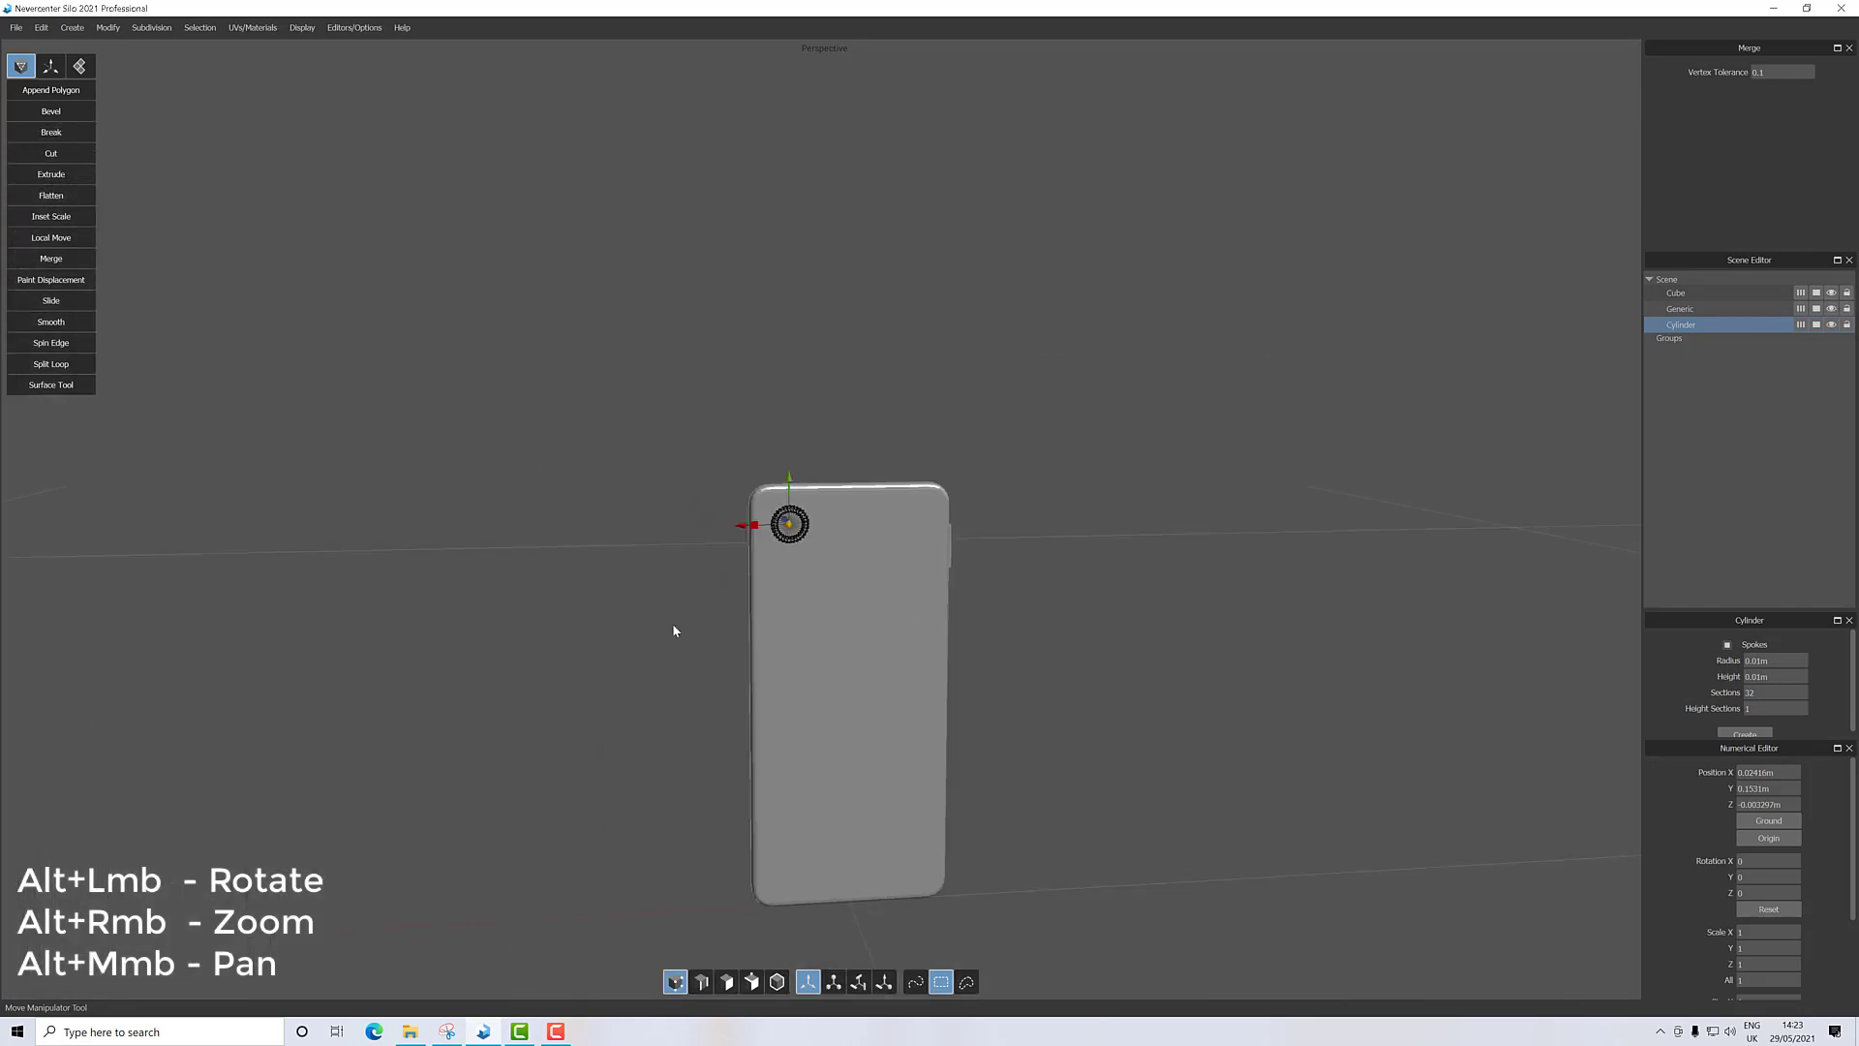
{"action": "left_click_drag", "start_coordinate": [675, 630], "coordinate": [657, 559], "text": "alt"}
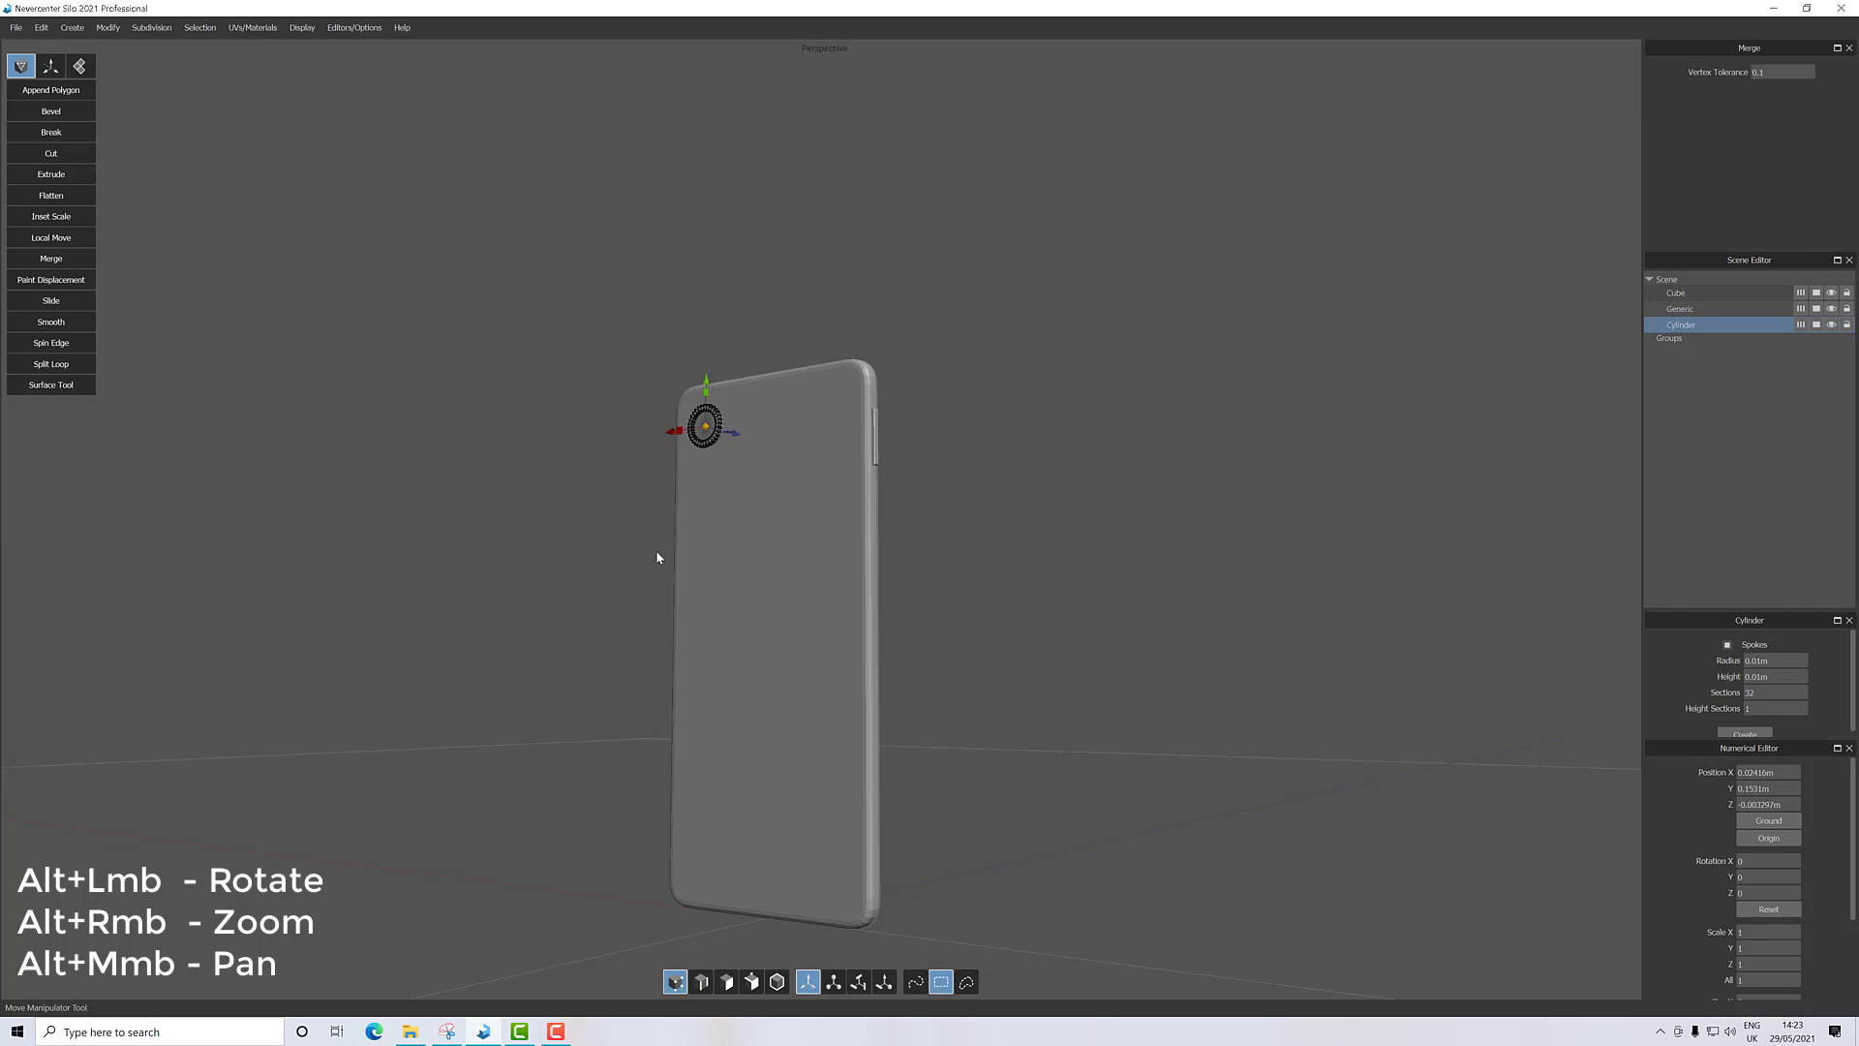
{"action": "mouse_move", "coordinate": [554, 1035]}
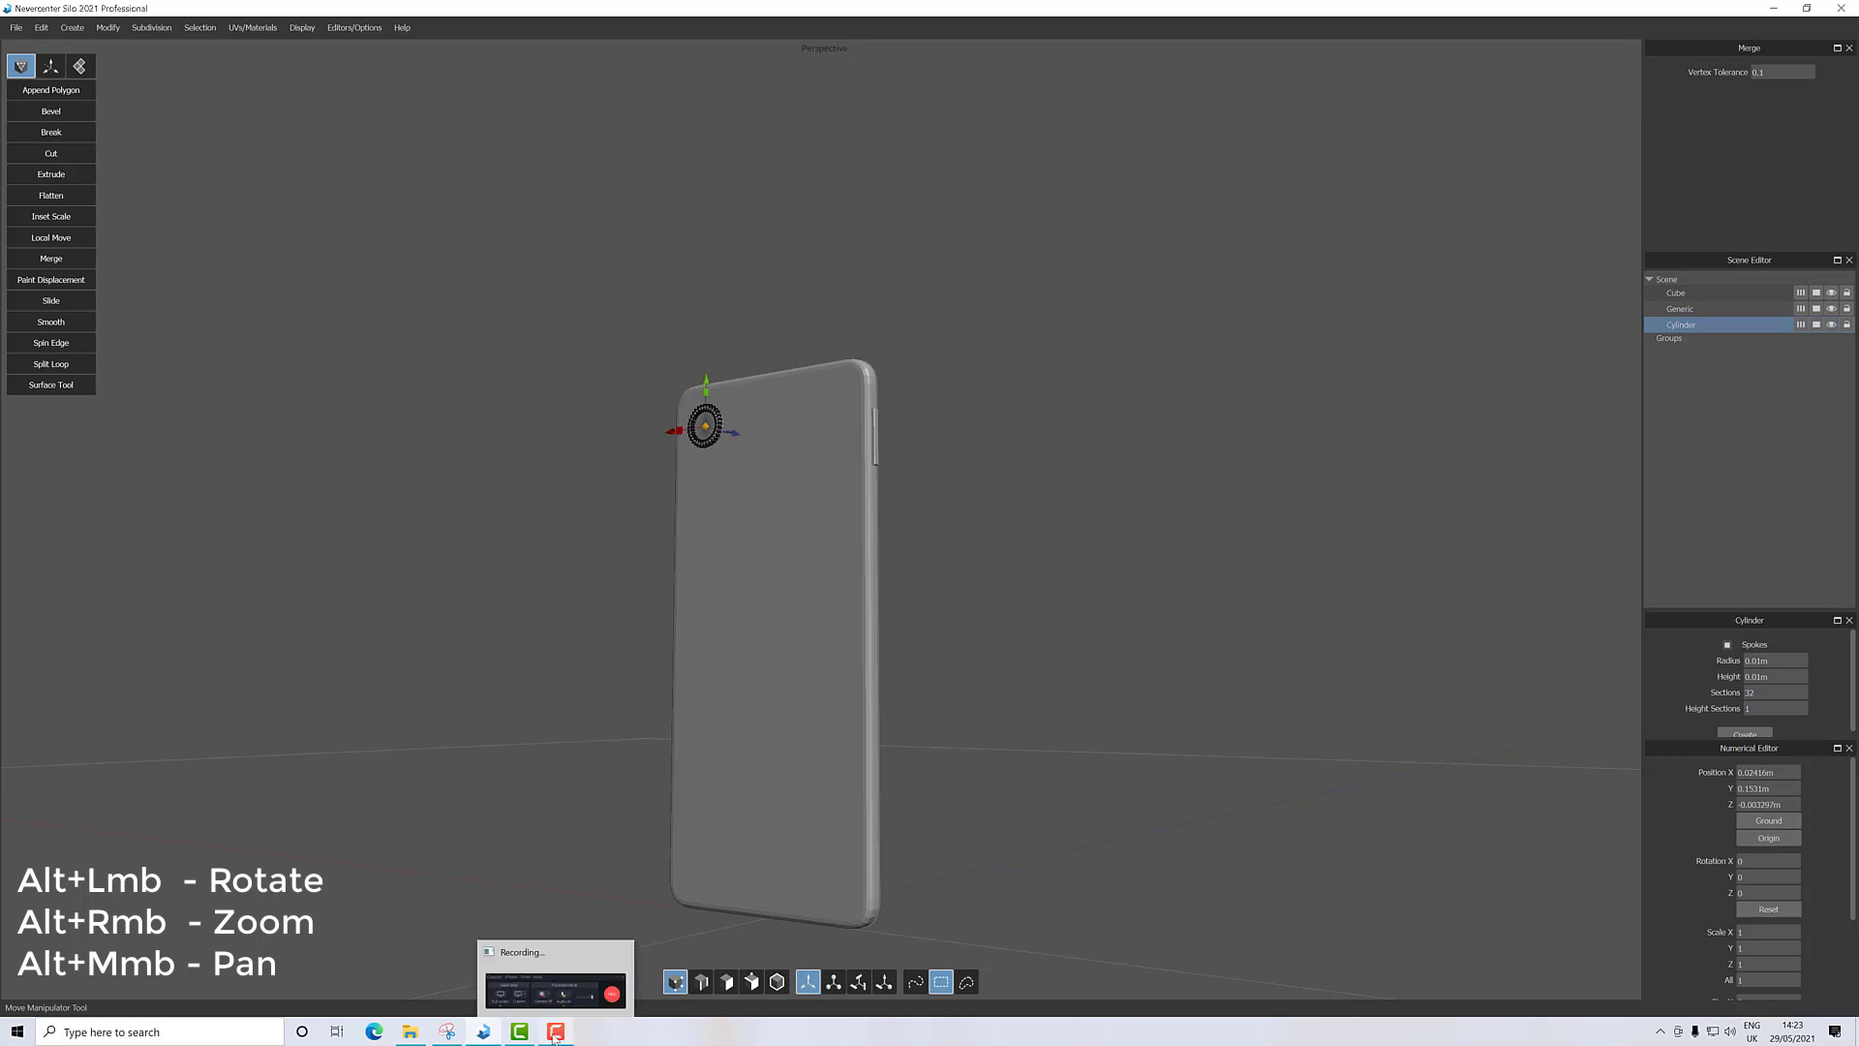
{"action": "left_click", "coordinate": [555, 990]}
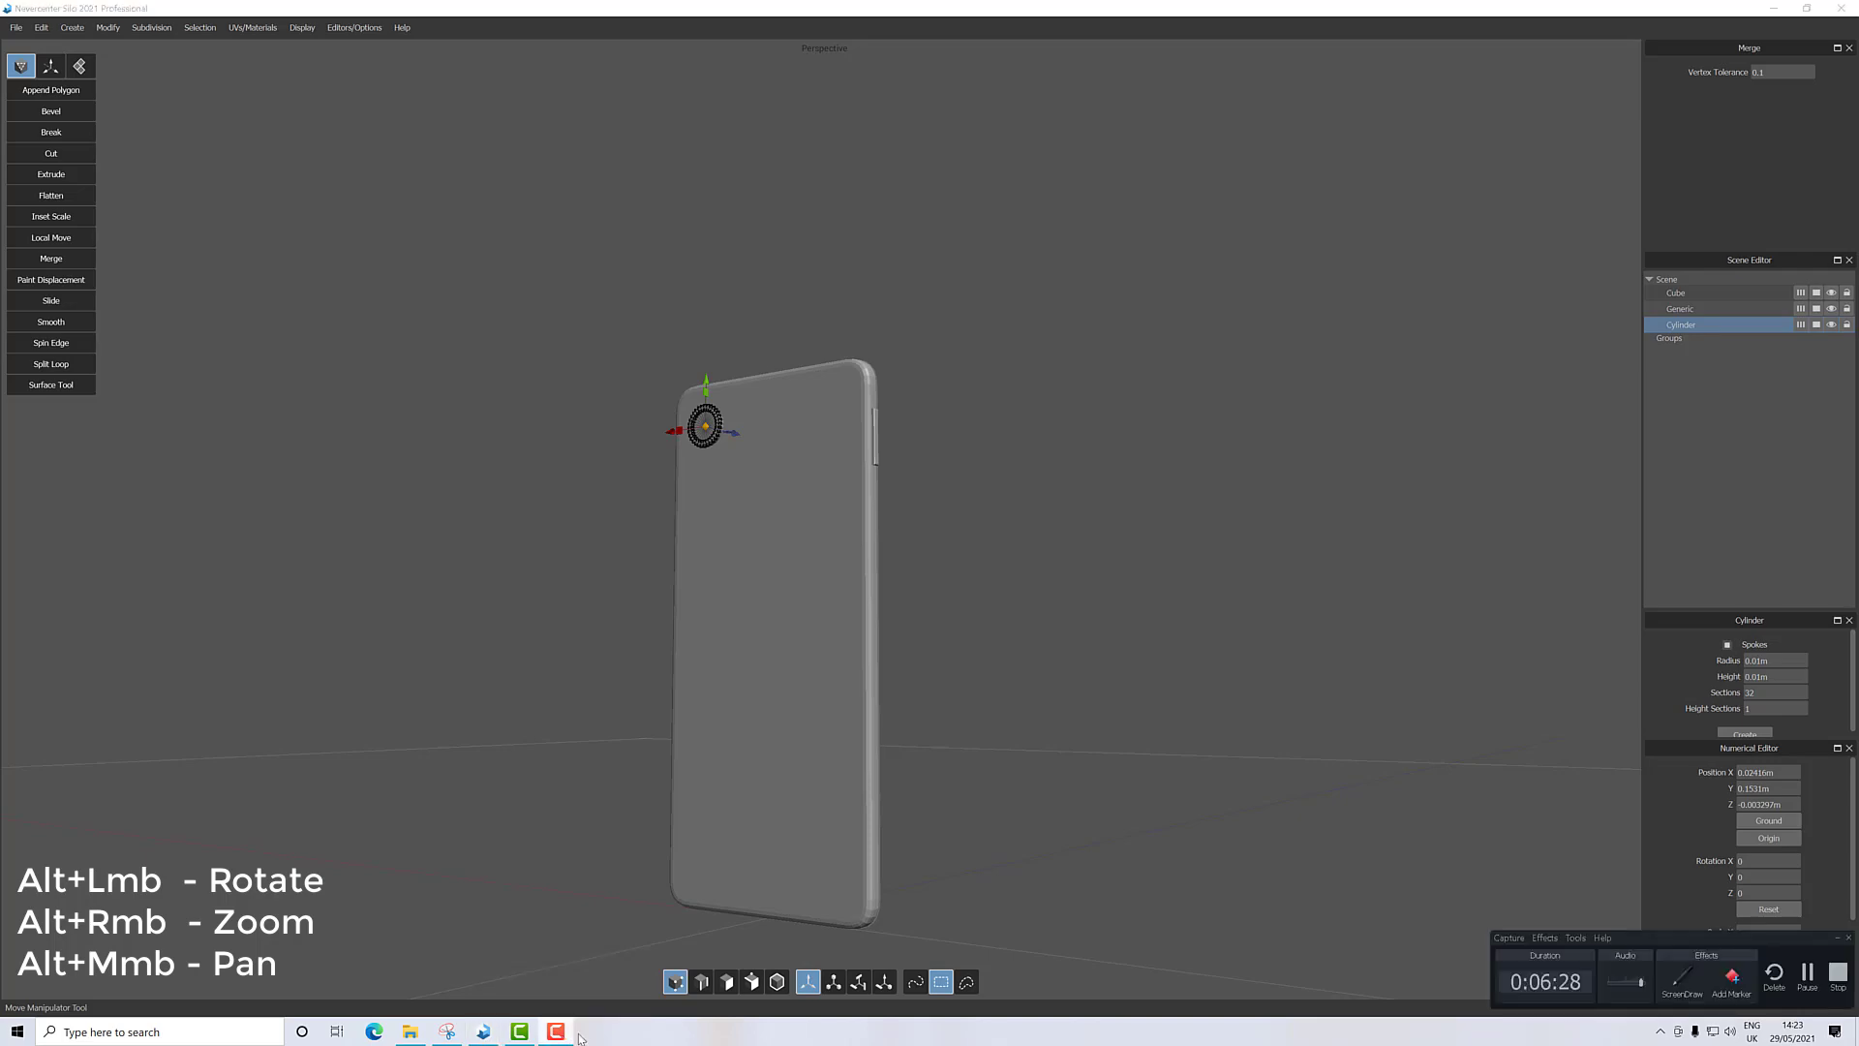